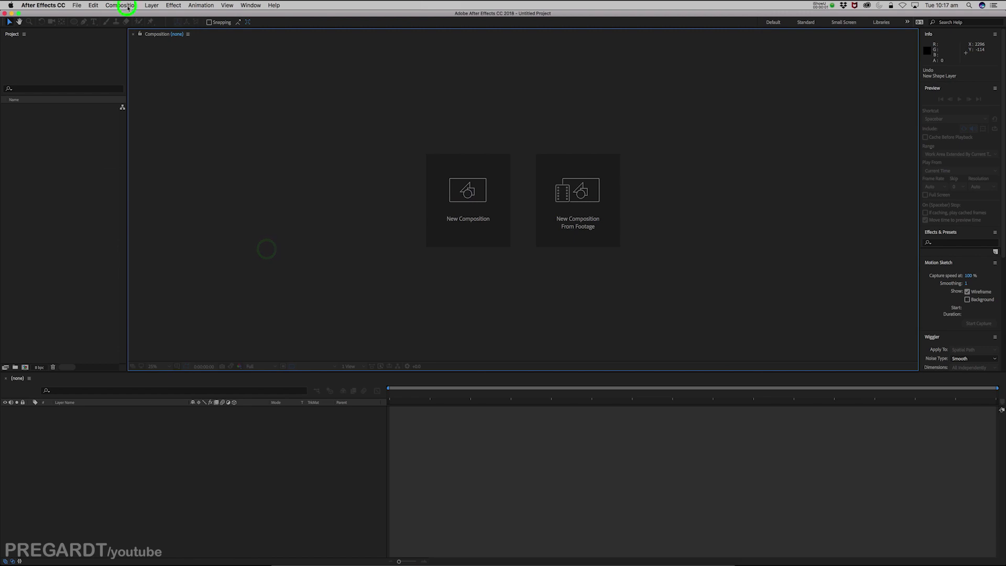
# Create a new 1920 × 1080 composition at 25 fps named "phone 3D".
pyautogui.click(125, 7)
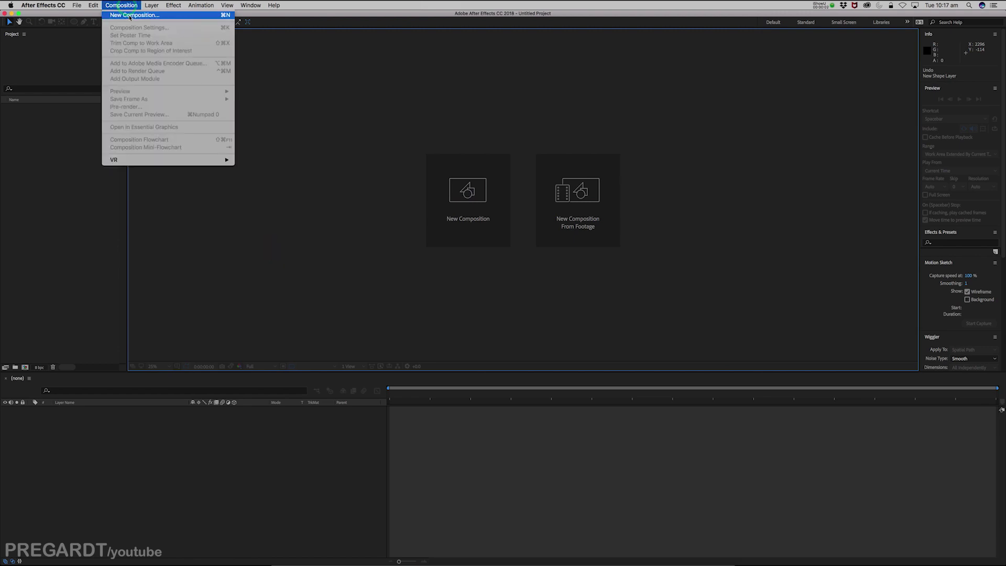
pyautogui.click(130, 15)
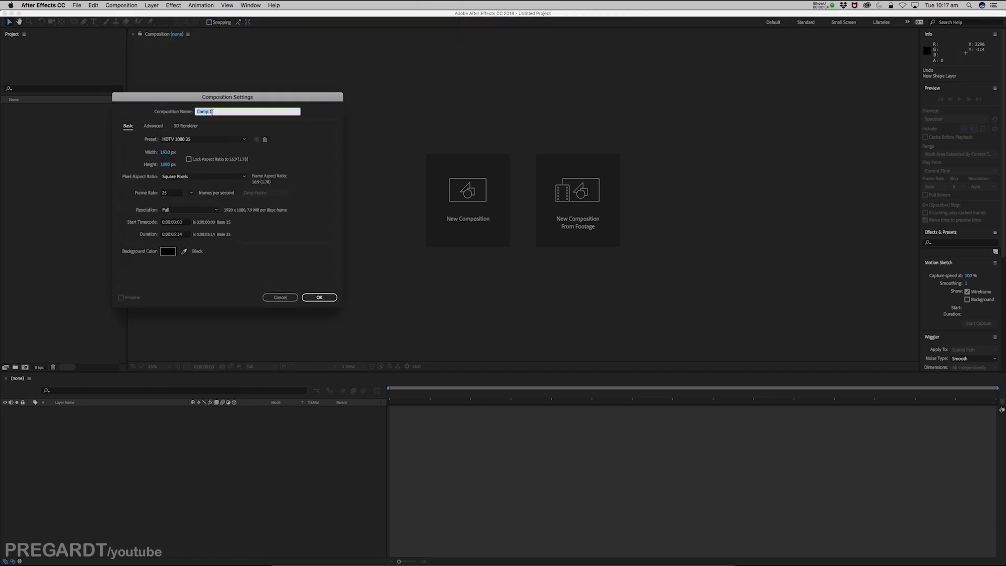
pyautogui.write('phone')
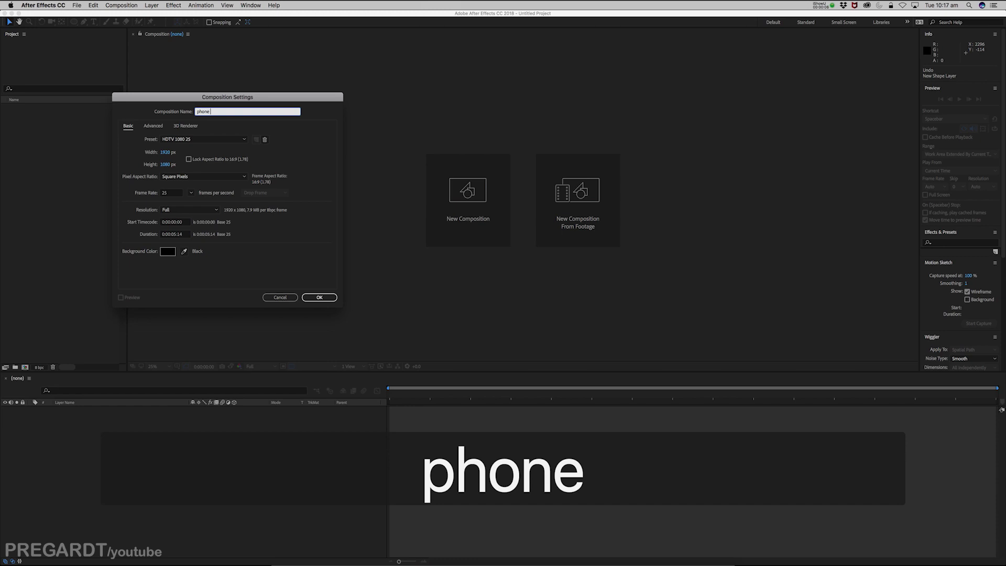
pyautogui.write(' 3D')
pyautogui.press('Return')
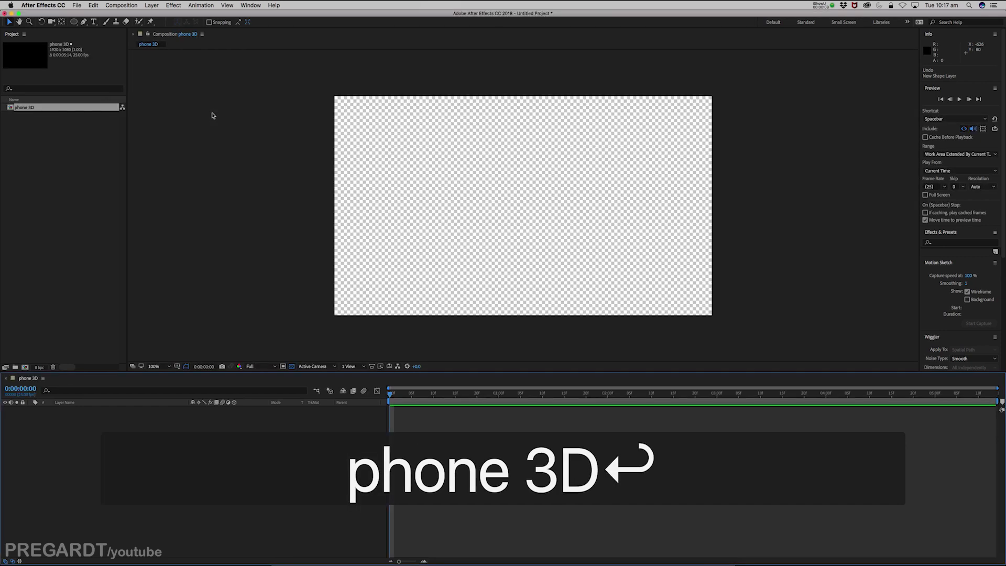
# Add a dark gray solid the size of the composition, name it BG, and lock its layer.
pyautogui.click(152, 5)
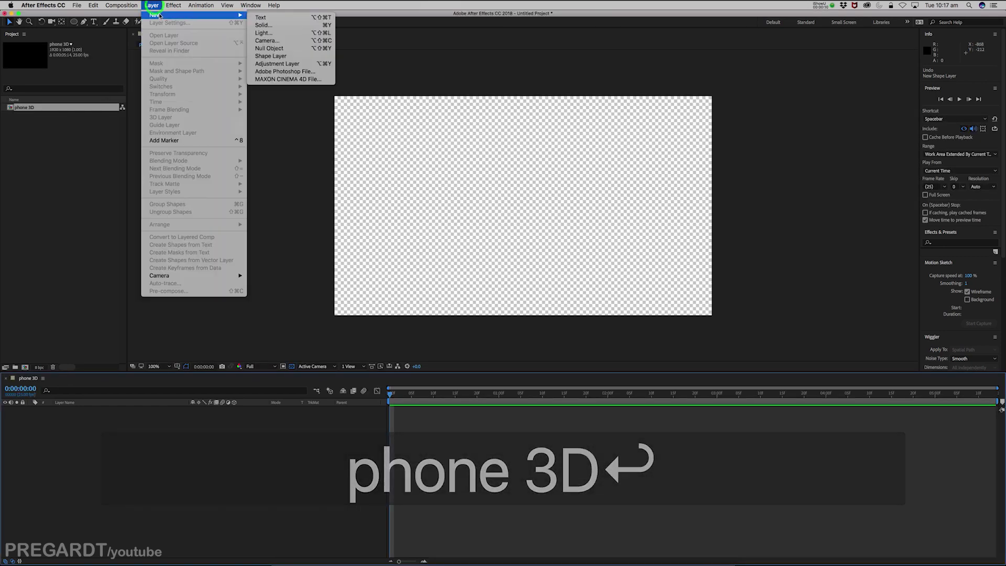
pyautogui.moveTo(239, 15)
pyautogui.click(270, 27)
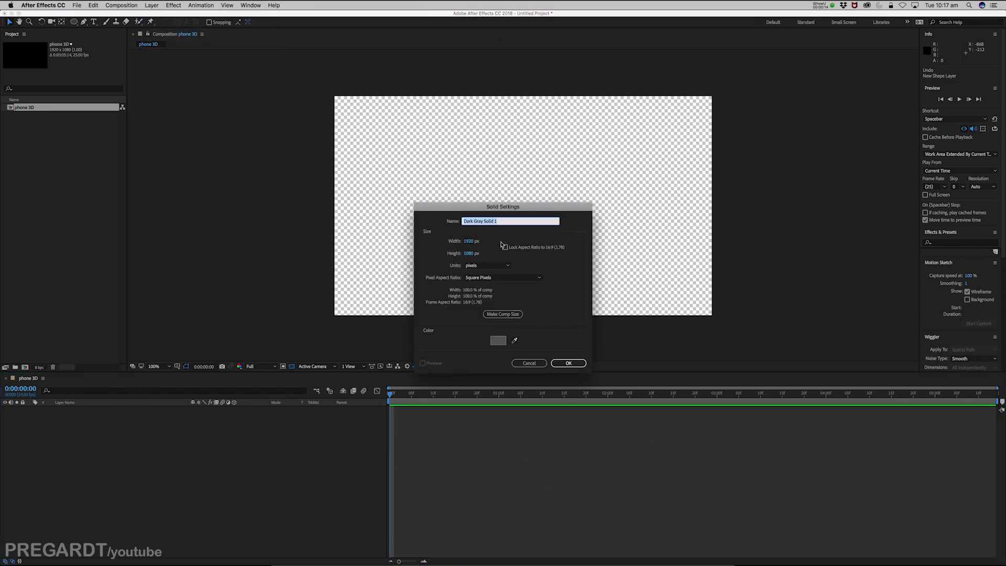
pyautogui.click(499, 341)
pyautogui.click(408, 300)
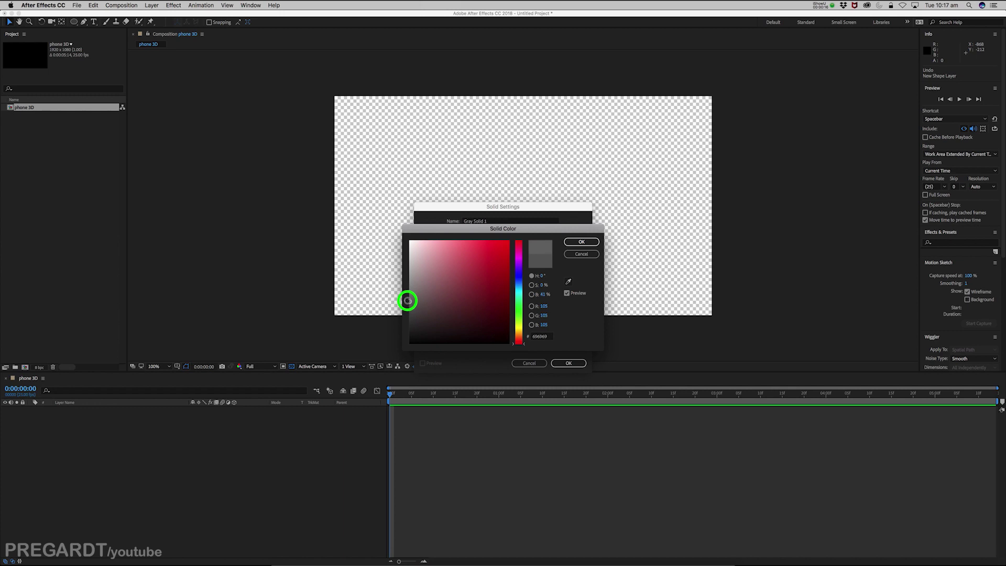
pyautogui.click(580, 243)
pyautogui.click(503, 222)
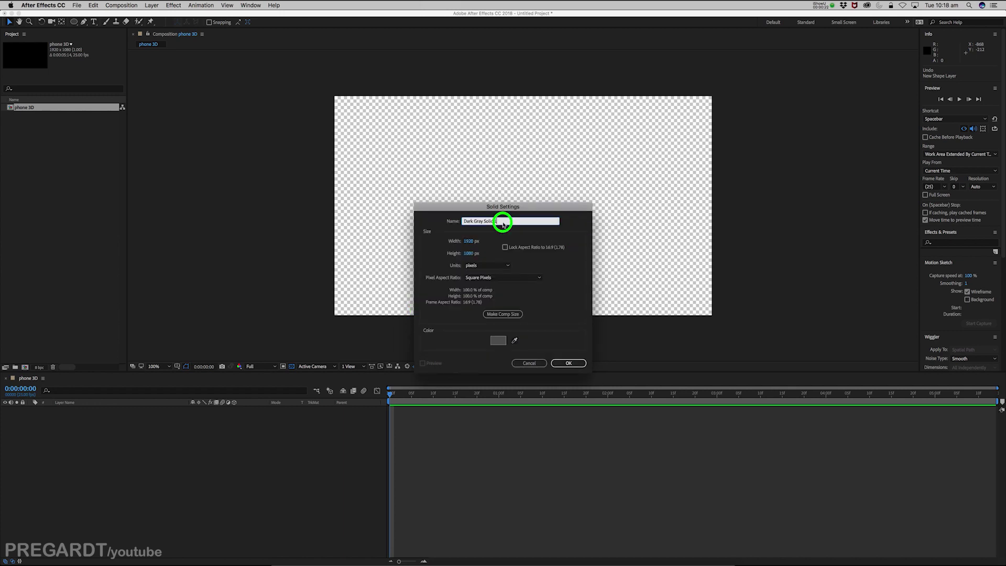
pyautogui.moveTo(489, 221); pyautogui.dragTo(457, 223)
pyautogui.write('BG')
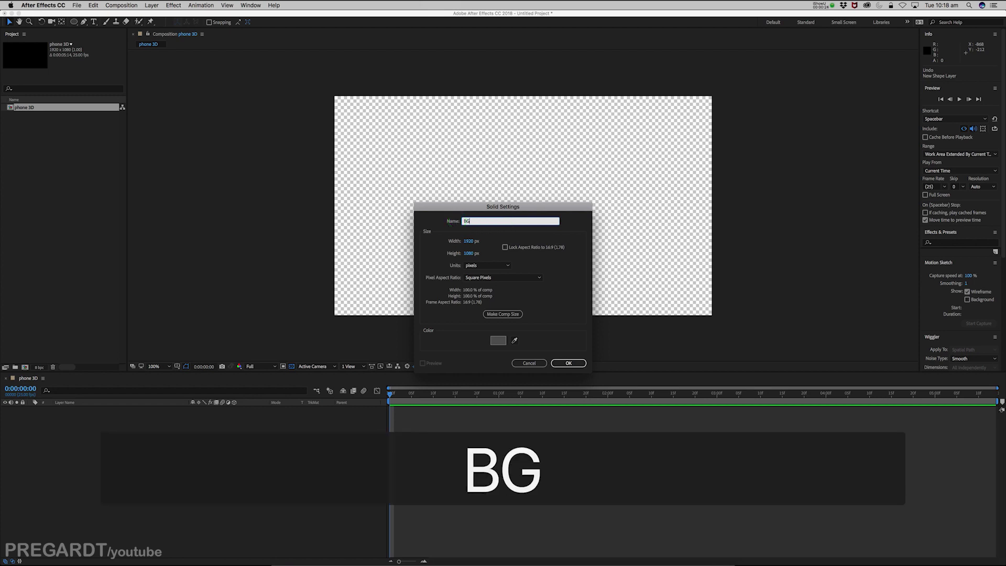
pyautogui.press('Return')
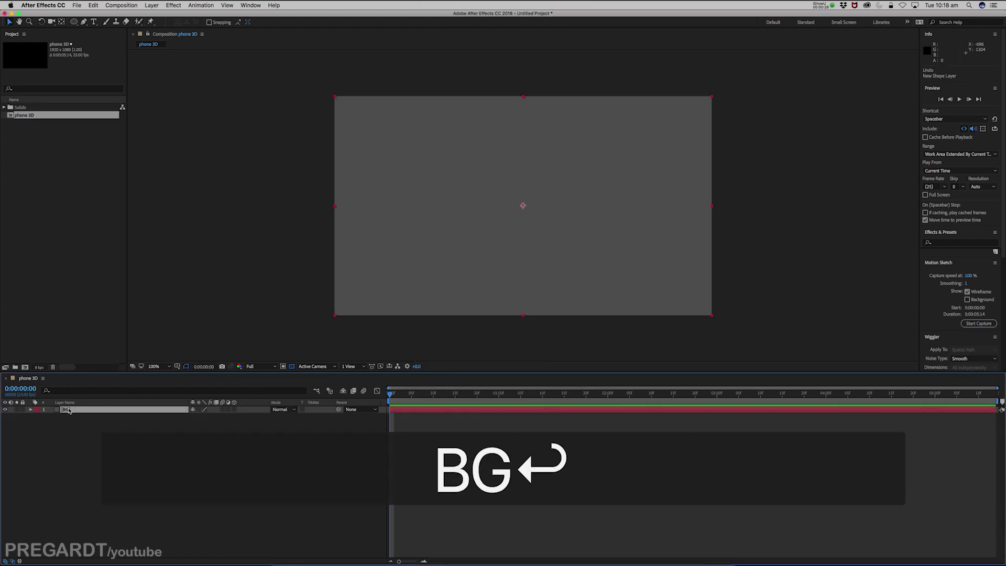
pyautogui.click(23, 410)
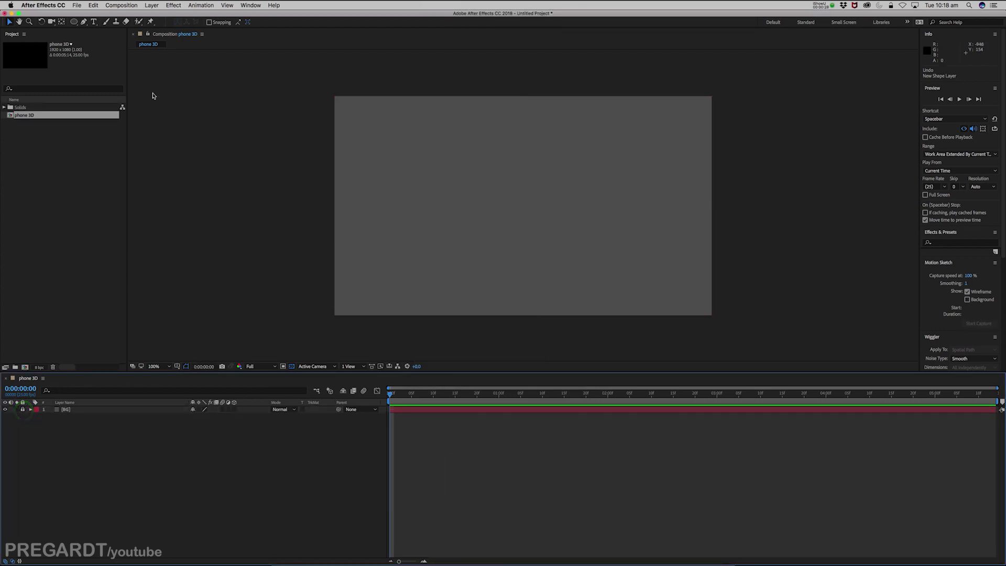
# Add a shape layer with a white fill and draw an upright rectangle about 424 × 752 px near the composition's centre.
pyautogui.click(155, 6)
pyautogui.moveTo(156, 15)
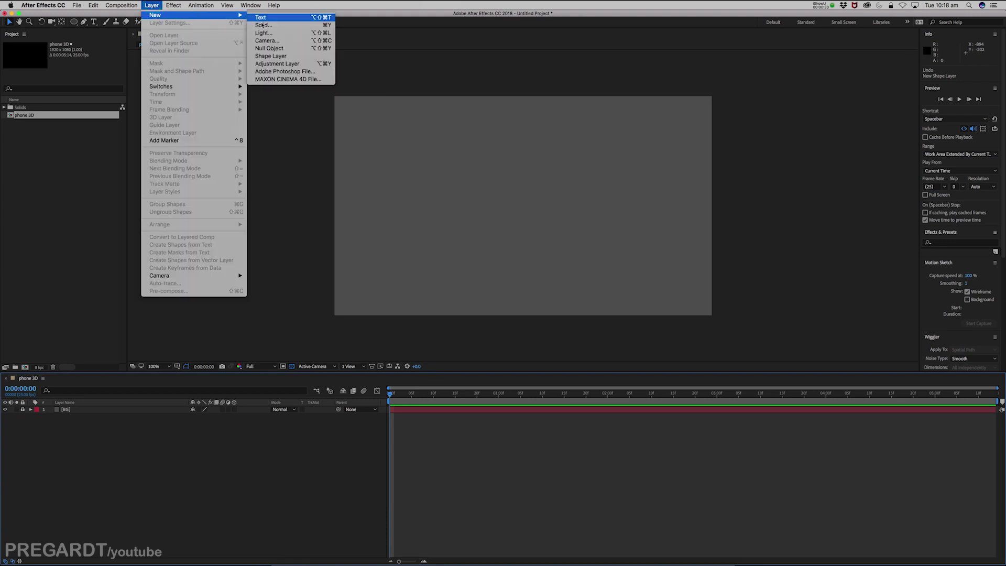
pyautogui.click(270, 55)
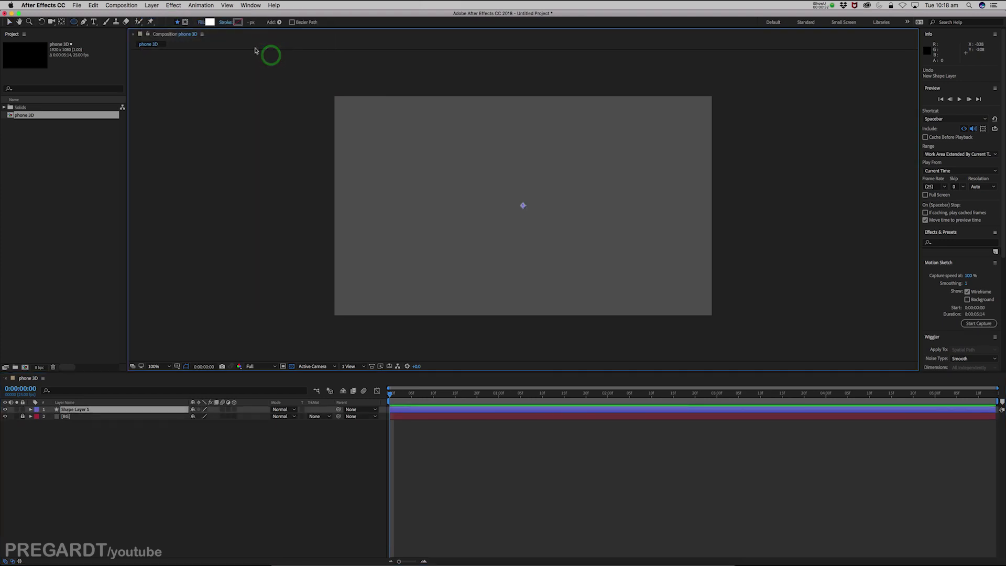
pyautogui.click(210, 22)
pyautogui.moveTo(416, 241); pyautogui.dragTo(401, 234)
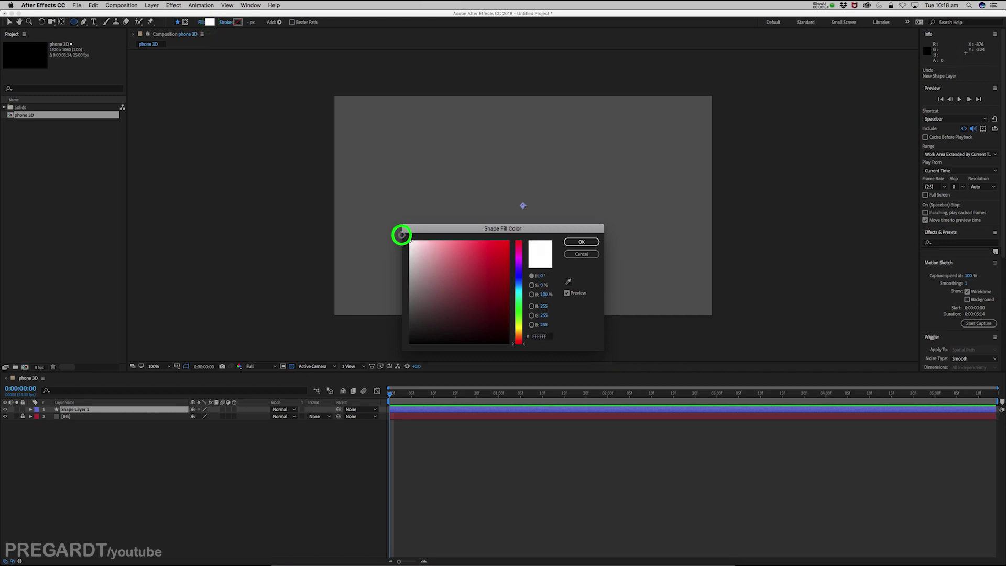
pyautogui.click(585, 243)
pyautogui.moveTo(74, 22); pyautogui.dragTo(132, 25)
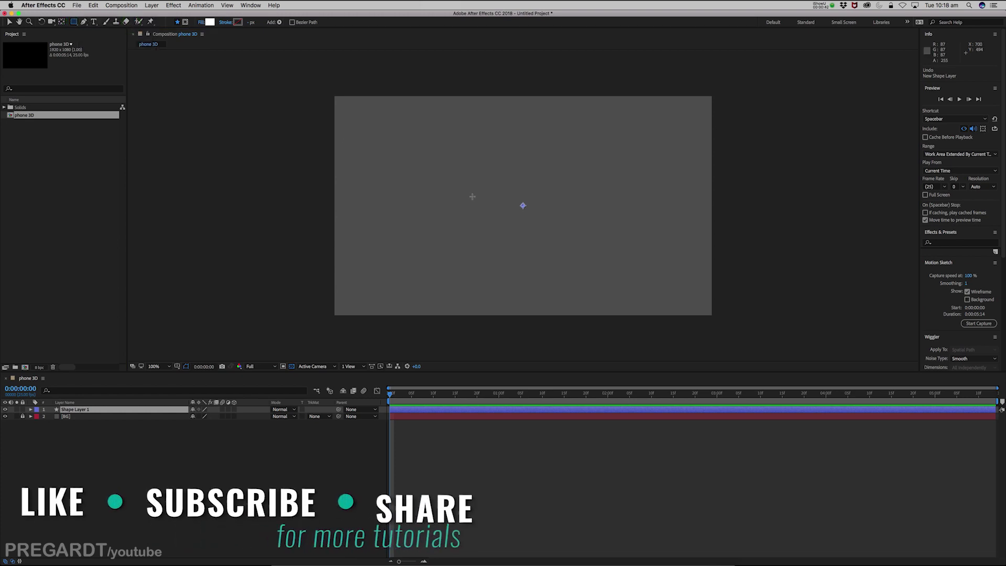
pyautogui.moveTo(478, 140)
pyautogui.mouseDown()
pyautogui.moveTo(561, 292)
pyautogui.moveTo(548, 260)
pyautogui.mouseUp()
pyautogui.press('v')
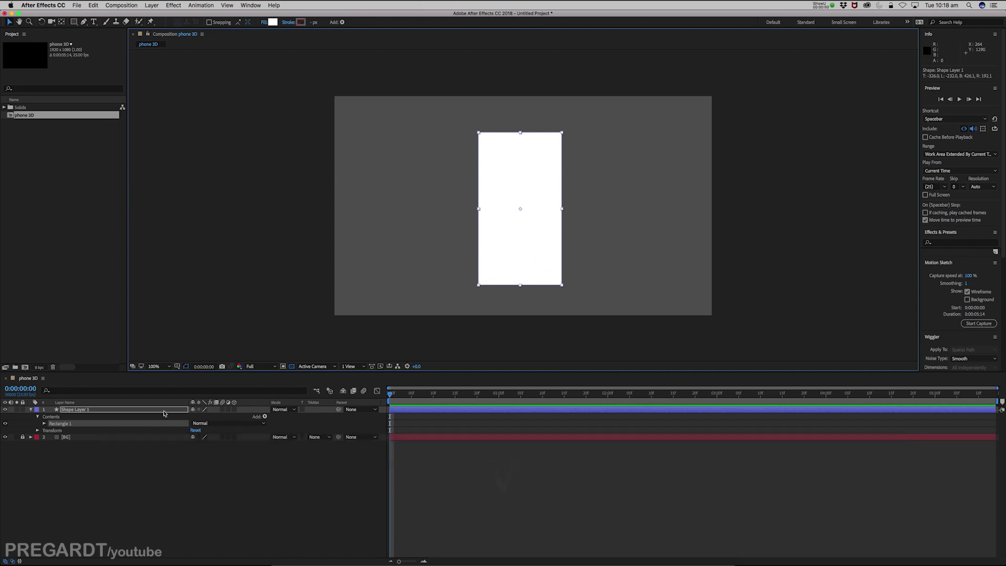
# Round the white rectangle's corners by setting its path roundness to 38.
pyautogui.click(45, 424)
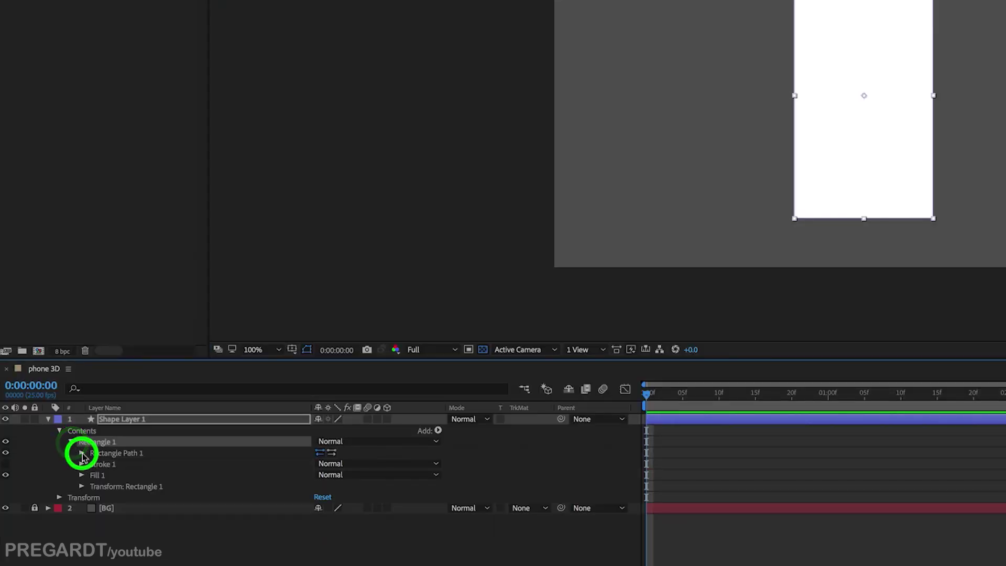
pyautogui.click(81, 453)
pyautogui.click(126, 487)
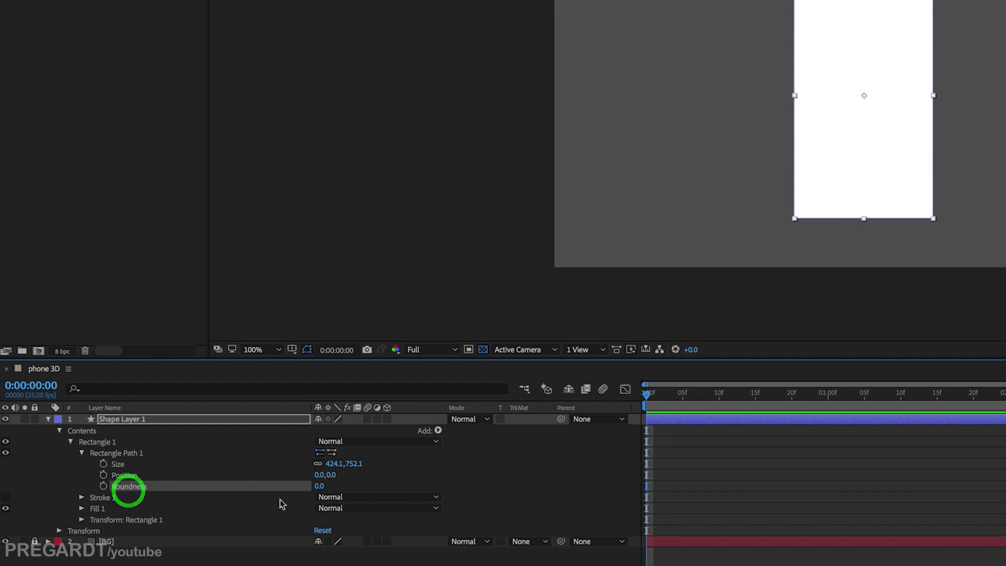
pyautogui.click(329, 488)
pyautogui.moveTo(331, 489)
pyautogui.mouseDown()
pyautogui.moveTo(363, 486)
pyautogui.moveTo(307, 486)
pyautogui.moveTo(398, 486)
pyautogui.moveTo(331, 487)
pyautogui.mouseUp()
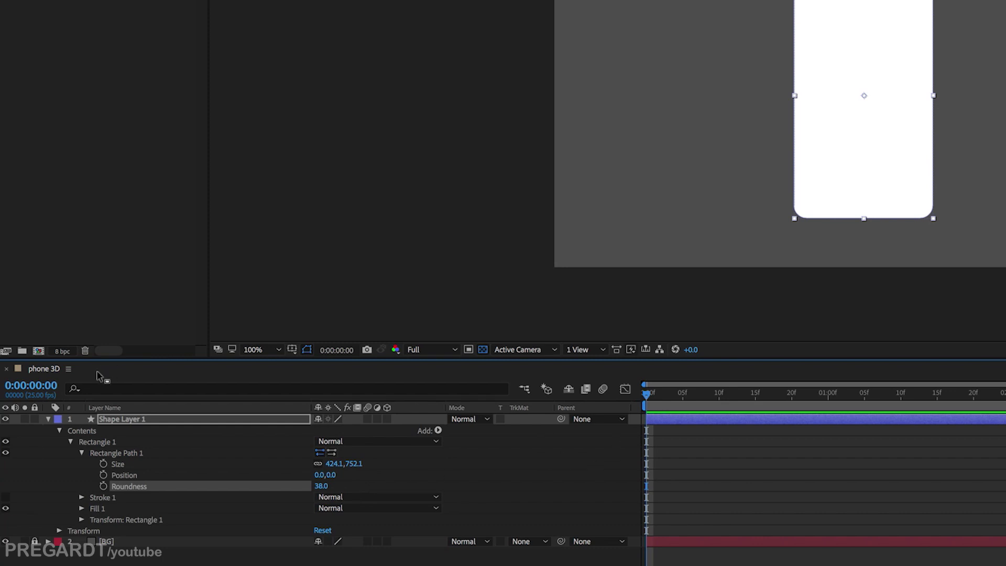
# Collapse the shape layer's properties and rename the layer "phone body".
pyautogui.click(49, 420)
pyautogui.rightClick(111, 419)
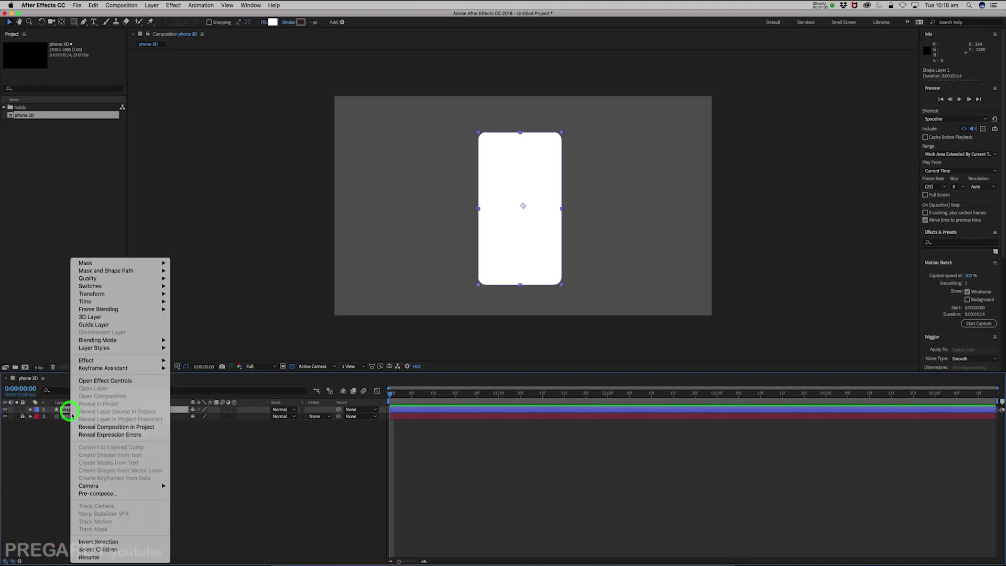
pyautogui.click(92, 556)
pyautogui.write('phone bo')
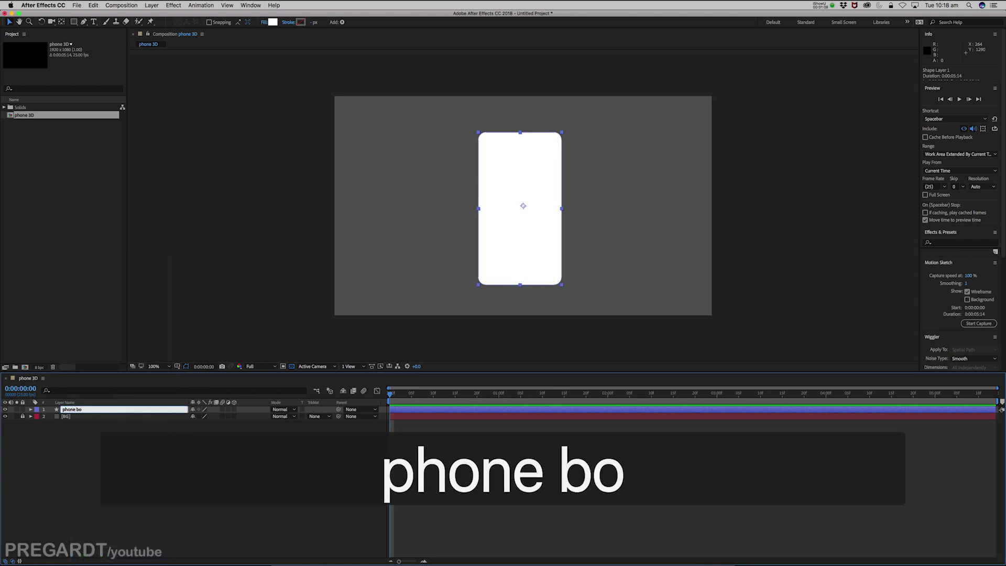
pyautogui.write('dy')
pyautogui.press('Return')
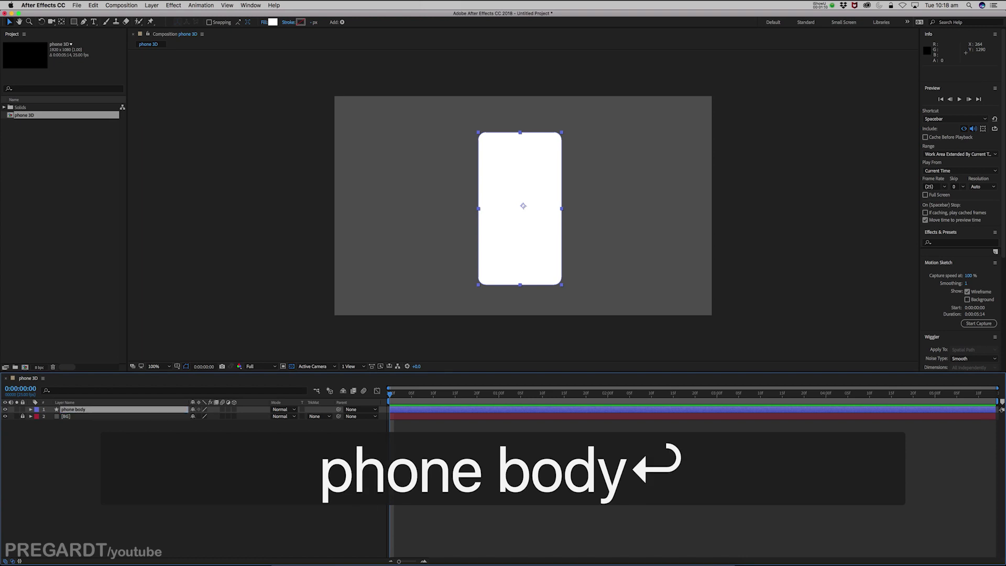
# Move the phone body layer's anchor point to the middle of the shape's bottom edge.
pyautogui.click(414, 409)
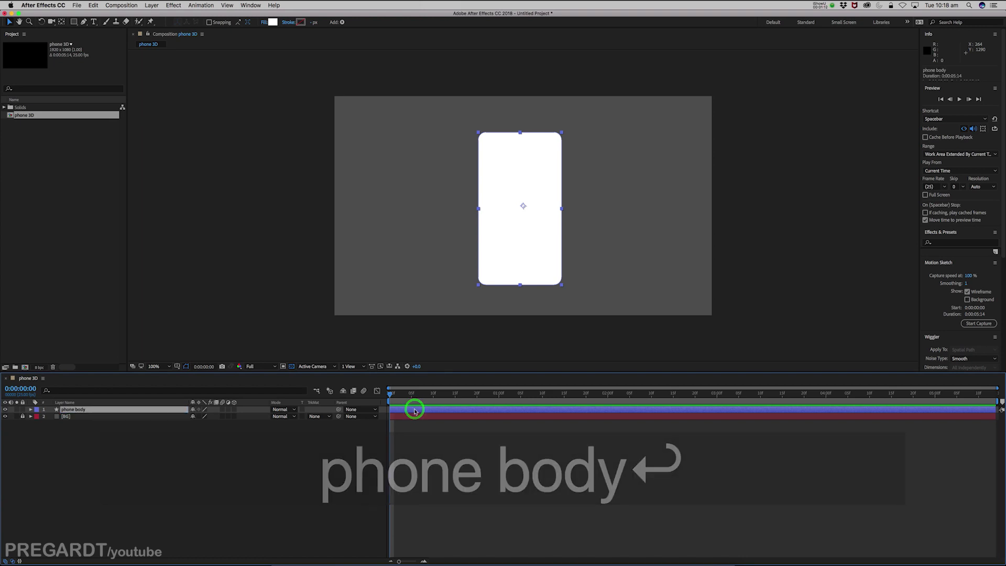
pyautogui.press('y')
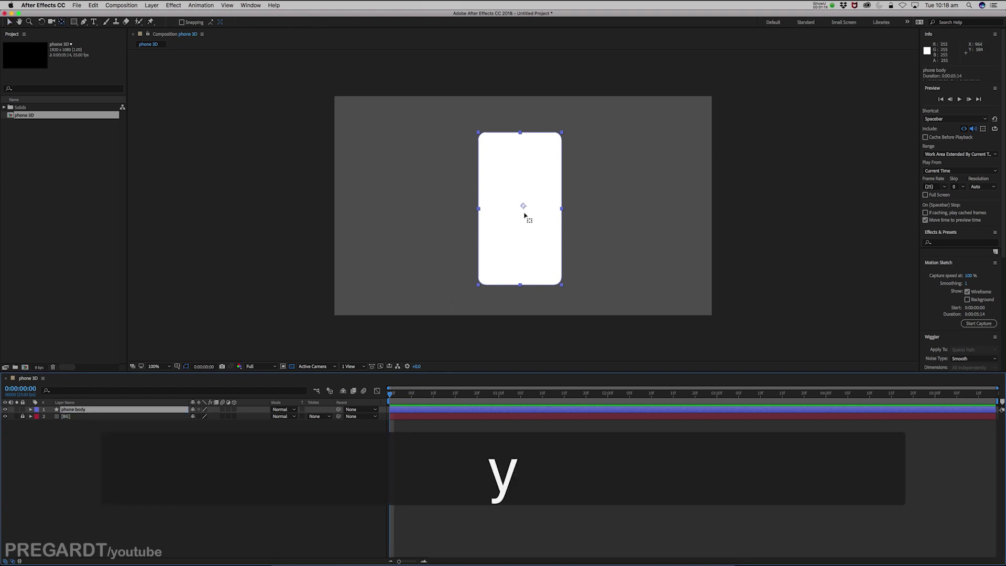
pyautogui.moveTo(524, 207); pyautogui.dragTo(520, 285)
pyautogui.press('v')
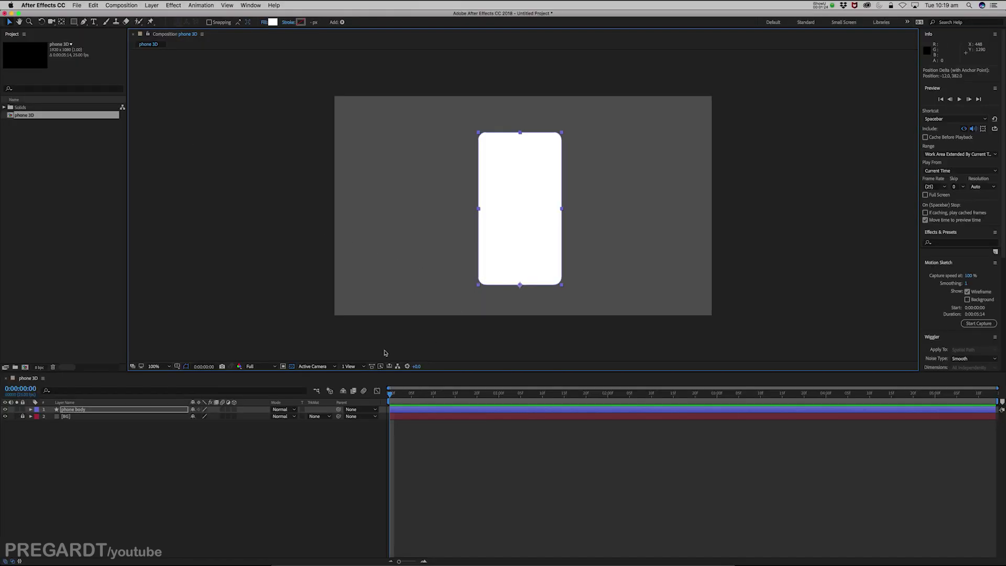
# Add another shape layer with a light gray fill and draw a screen rectangle about 394 px wide inside the phone body.
pyautogui.click(152, 6)
pyautogui.moveTo(157, 15)
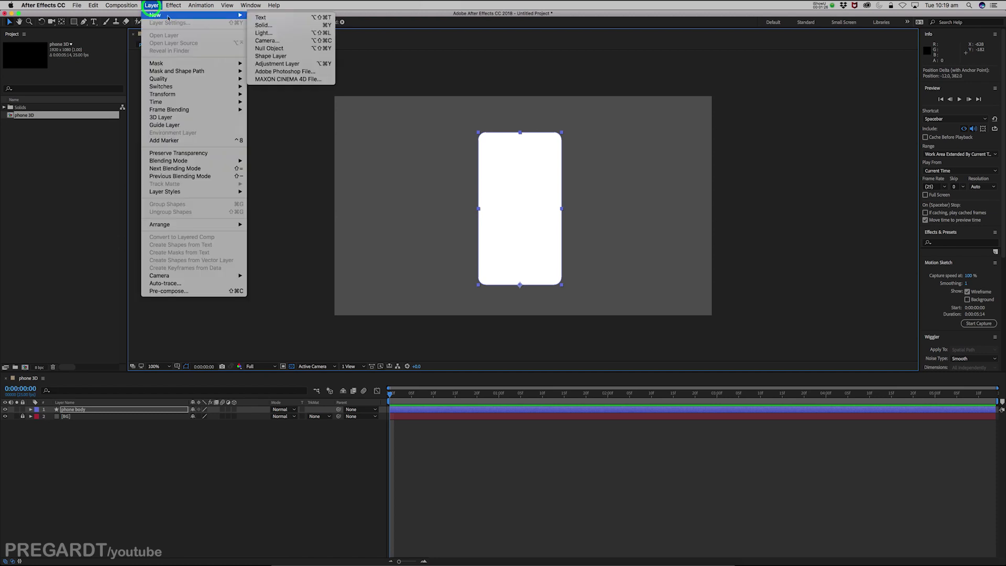
pyautogui.click(283, 56)
pyautogui.press('.')
pyautogui.click(465, 186)
pyautogui.press('q')
pyautogui.click(209, 24)
pyautogui.moveTo(408, 253); pyautogui.dragTo(407, 268)
pyautogui.click(583, 242)
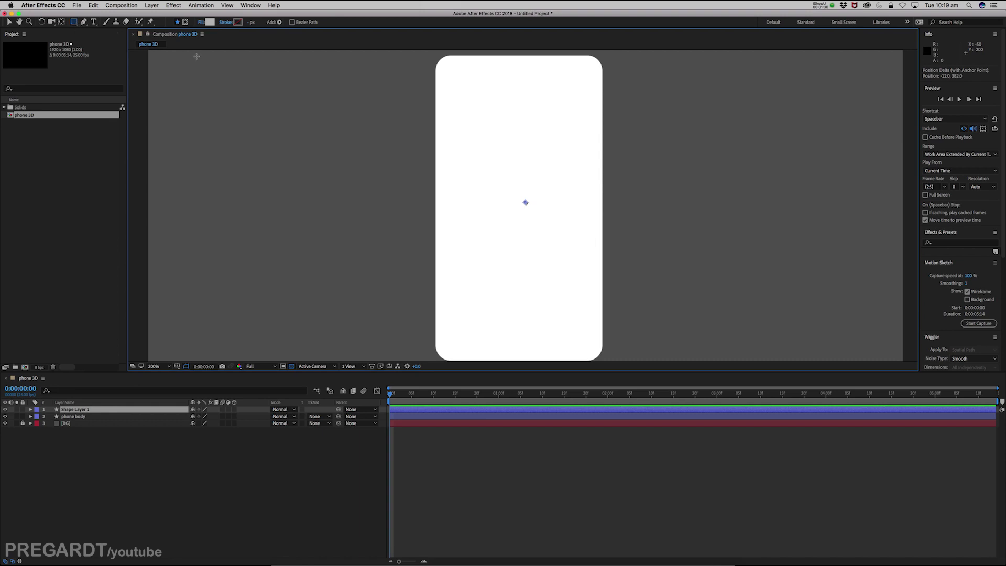
pyautogui.moveTo(442, 80); pyautogui.dragTo(597, 340)
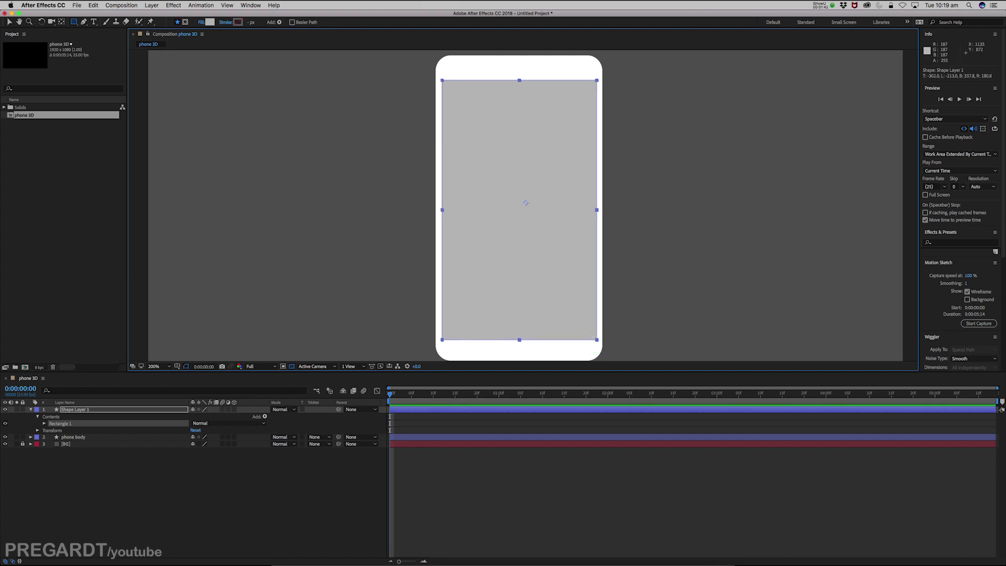
# Rename the layer holding the gray rectangle "screen".
pyautogui.click(436, 417)
pyautogui.rightClick(77, 413)
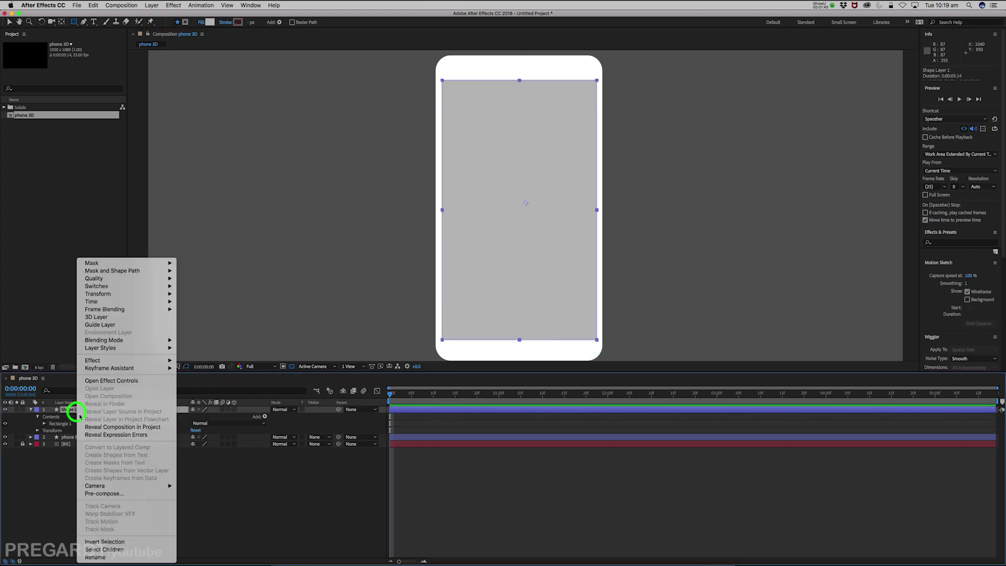
pyautogui.click(104, 558)
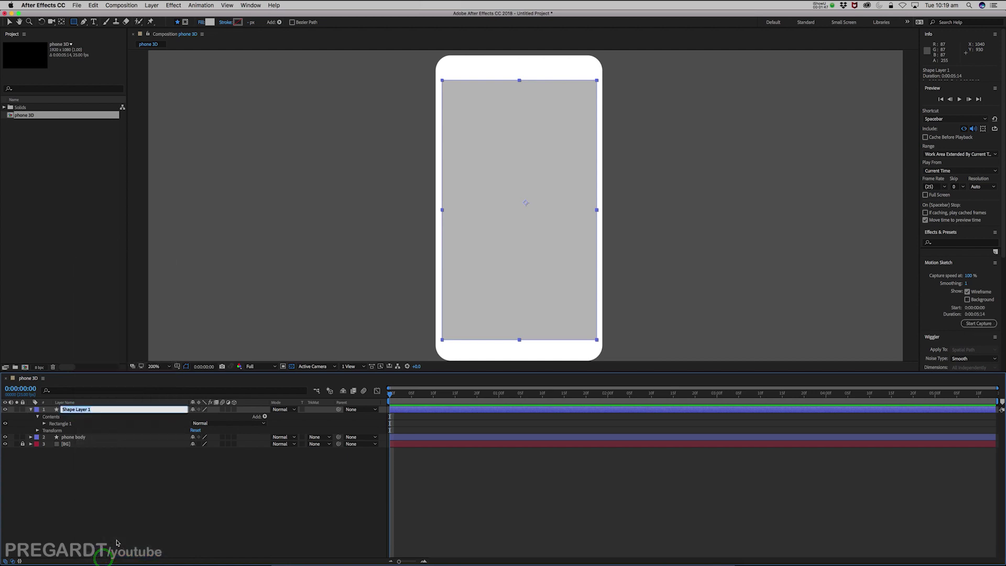
pyautogui.write('screen')
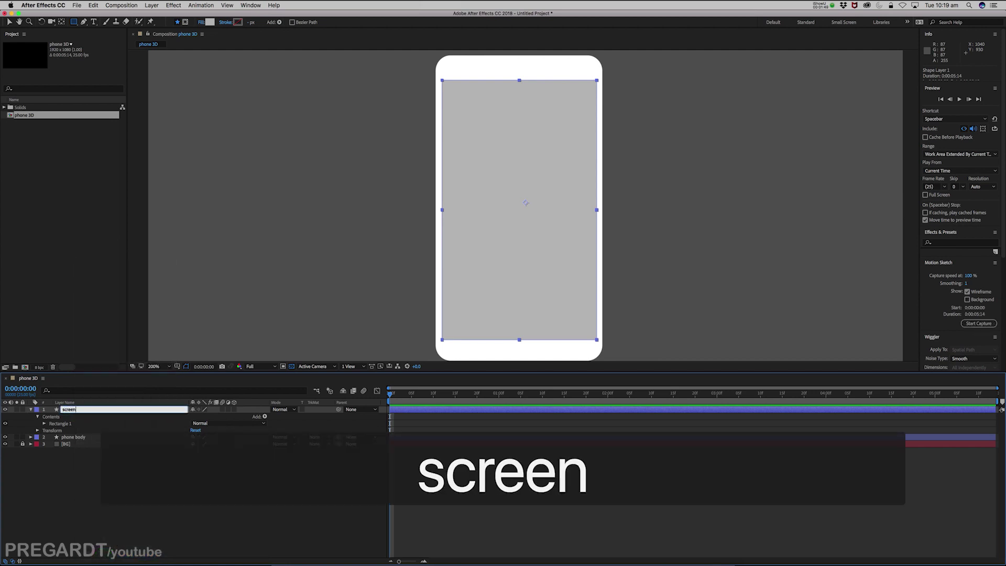
pyautogui.press('Return')
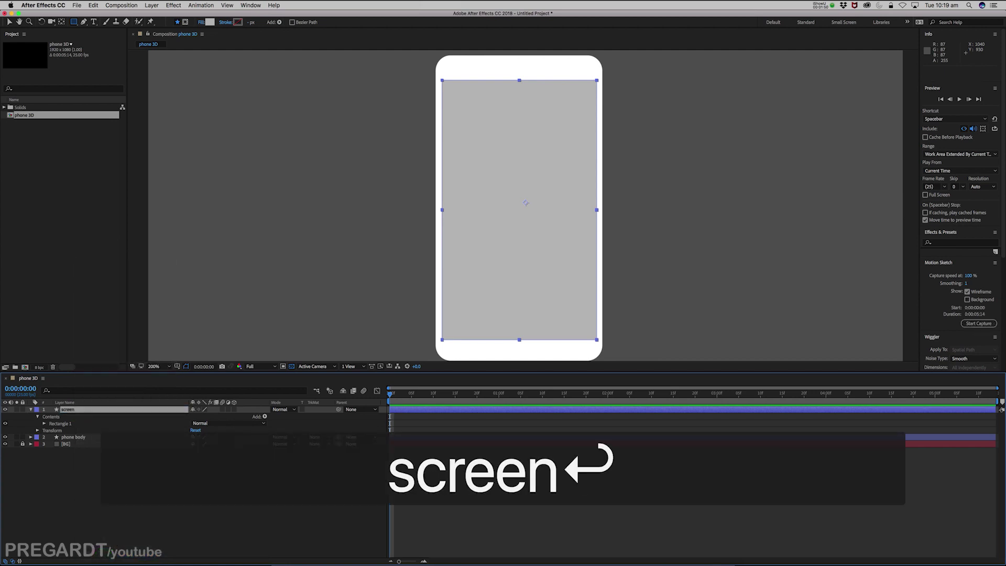
# Pre-compose the screen layer into a new composition named "screen", moving all attributes into it.
pyautogui.rightClick(77, 411)
pyautogui.click(97, 493)
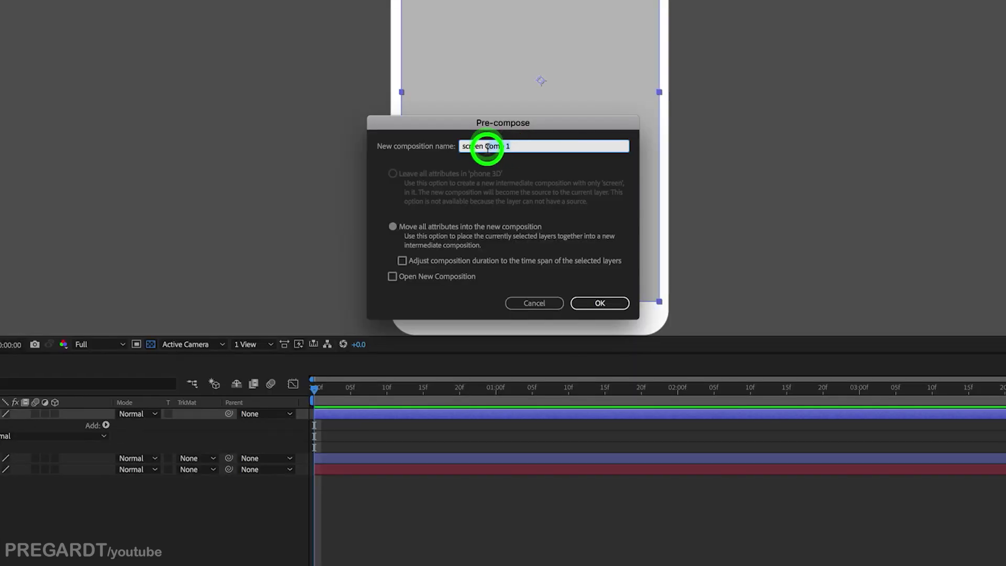
pyautogui.write('screen')
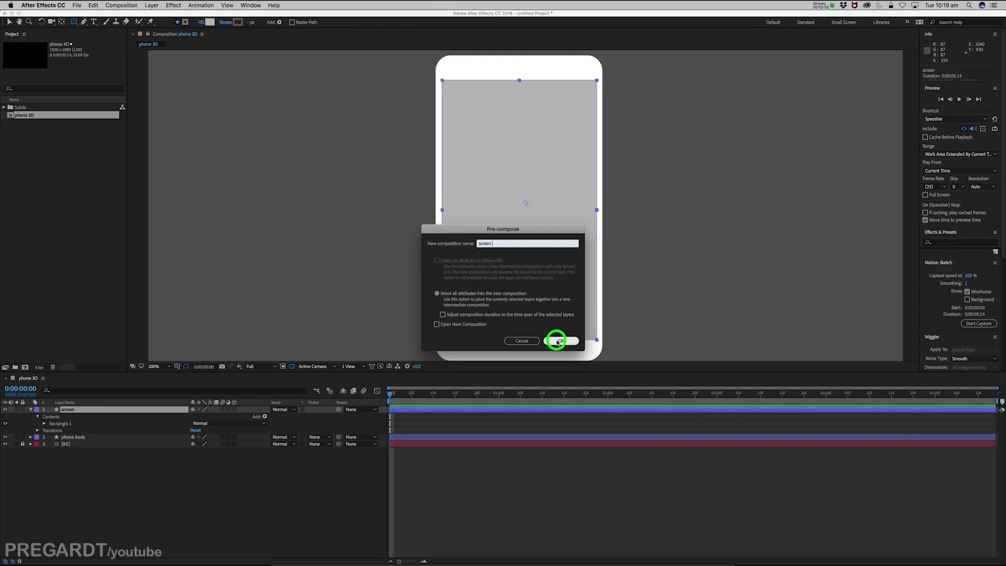
pyautogui.click(558, 342)
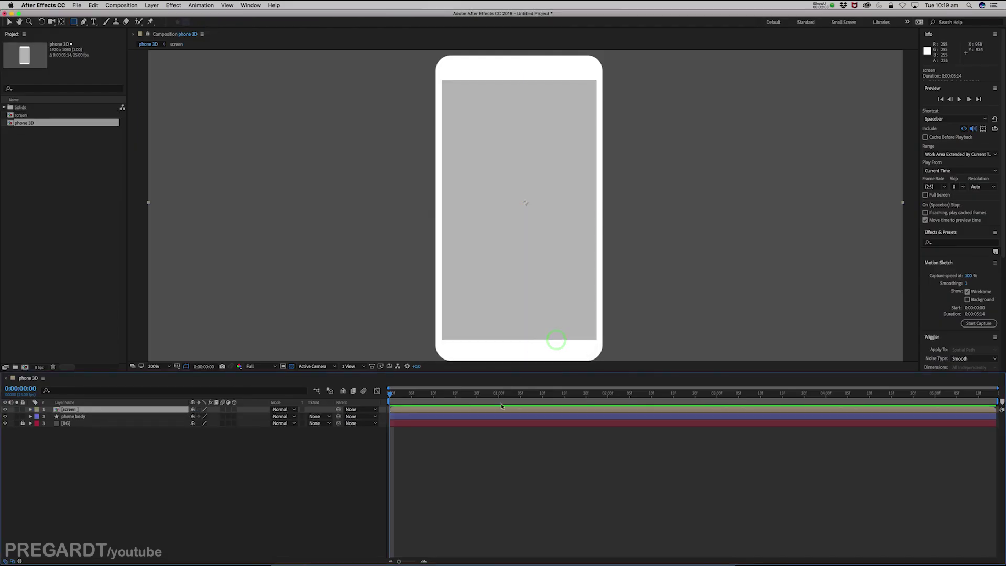
# Open the screen composition and reduce its size to 378 × 648 px so it closely matches the gray rectangle.
pyautogui.doubleClick(500, 412)
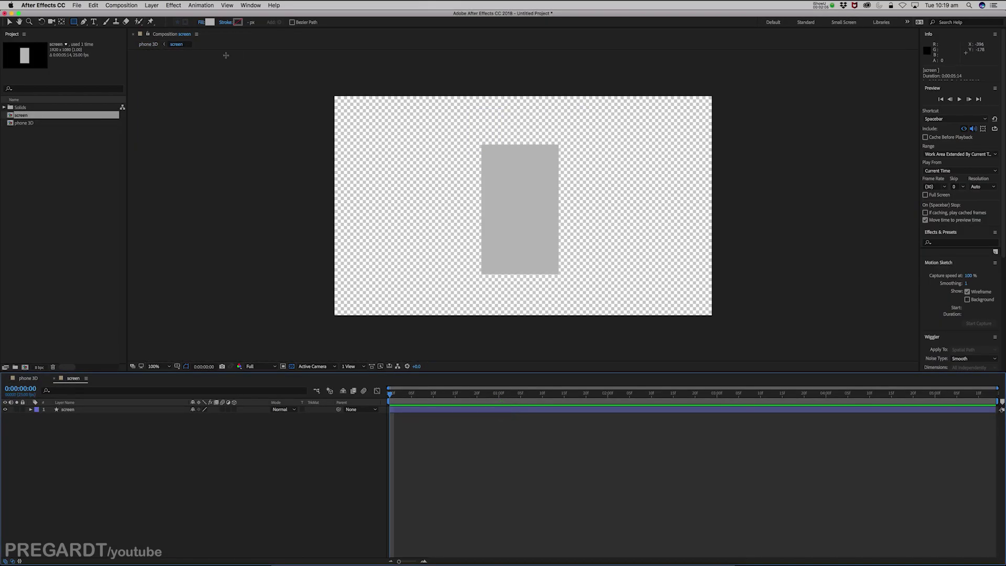
pyautogui.click(129, 9)
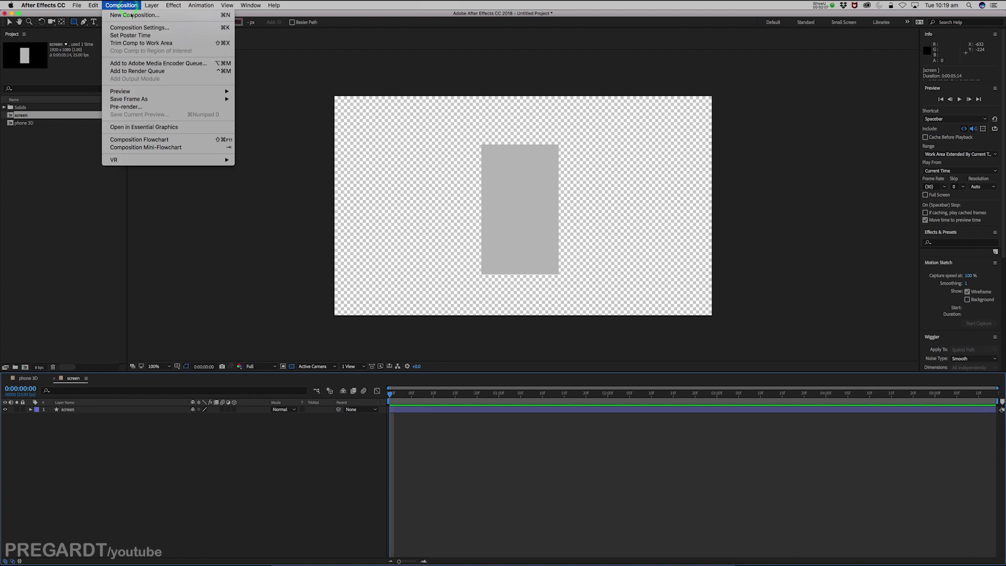
pyautogui.click(137, 28)
pyautogui.moveTo(282, 98); pyautogui.dragTo(343, 113)
pyautogui.moveTo(225, 166); pyautogui.dragTo(168, 176)
pyautogui.click(380, 308)
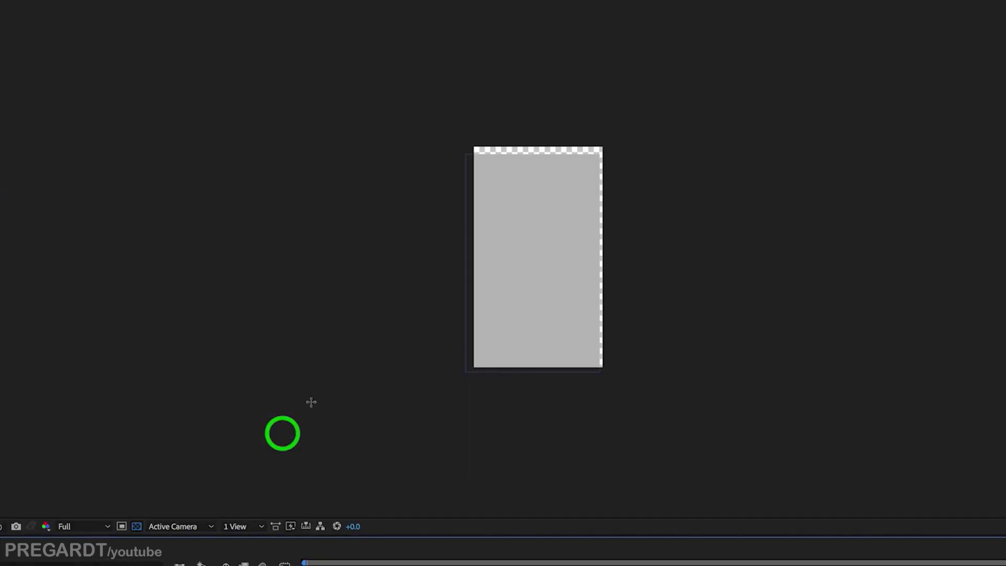
# Align the gray rectangle with the composition frame and fit the layer to the composition size.
pyautogui.click(473, 288)
pyautogui.moveTo(494, 292); pyautogui.dragTo(503, 286)
pyautogui.hotkey('ctrl', 'alt', 'f')
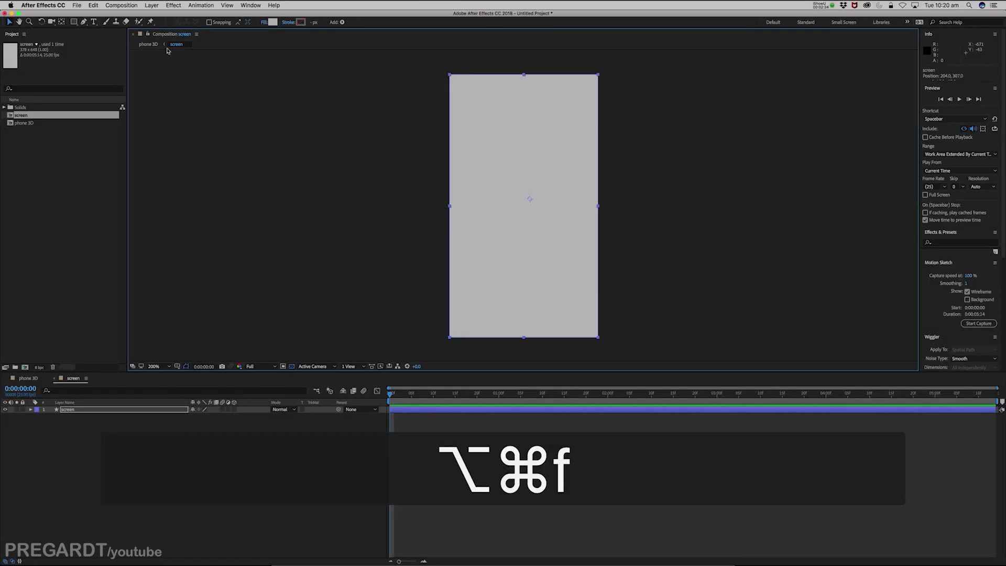
# In the phone 3D composition, center the screen layer on the phone body and enlarge it slightly to leave narrow, even side margins.
pyautogui.click(155, 45)
pyautogui.click(522, 221)
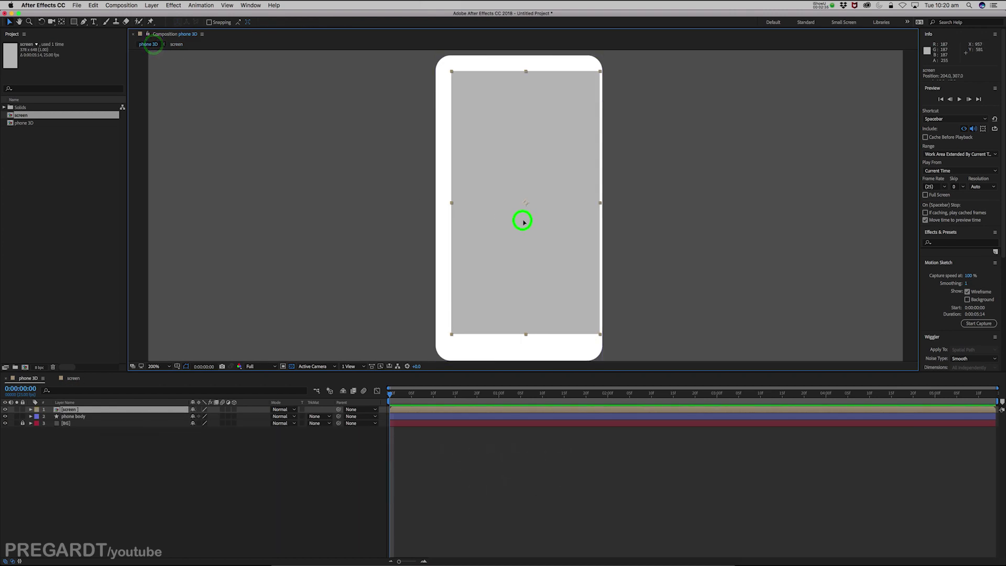
pyautogui.moveTo(519, 225); pyautogui.dragTo(517, 227)
pyautogui.moveTo(593, 208); pyautogui.dragTo(561, 226)
pyautogui.click(544, 239)
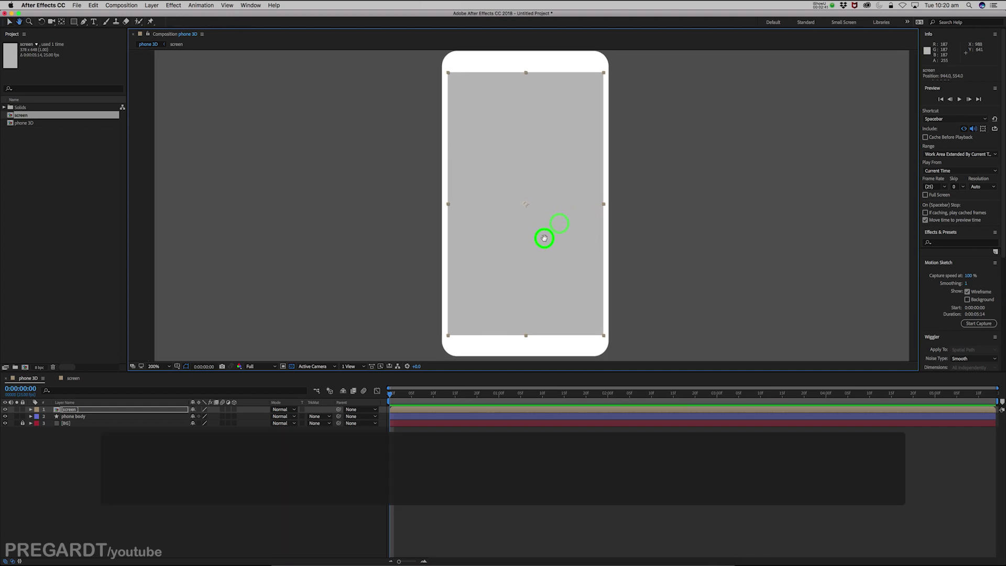
# Parent the screen layer to the phone body layer and check which timeline columns are enabled.
pyautogui.moveTo(338, 410); pyautogui.dragTo(79, 420)
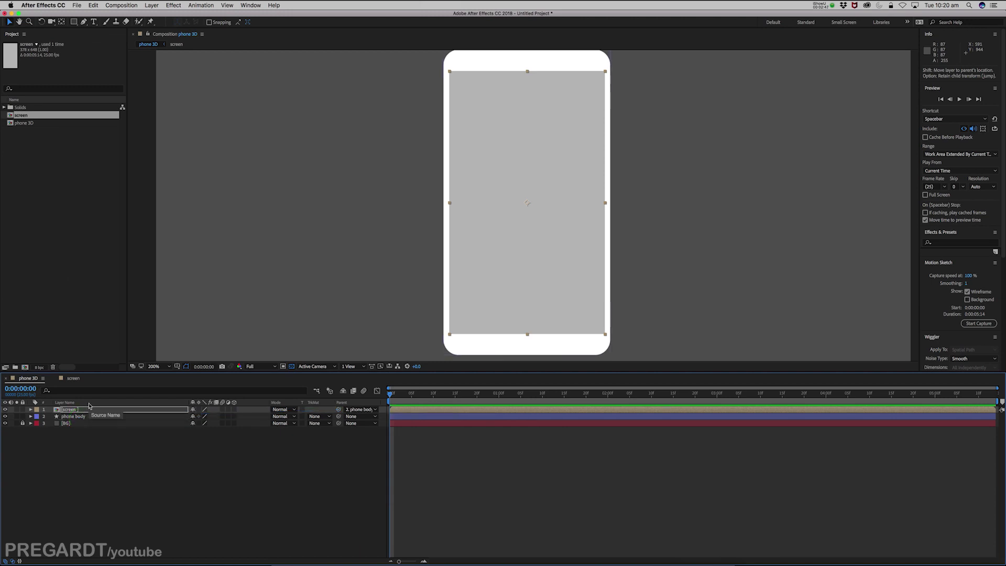
pyautogui.rightClick(89, 405)
pyautogui.moveTo(108, 432)
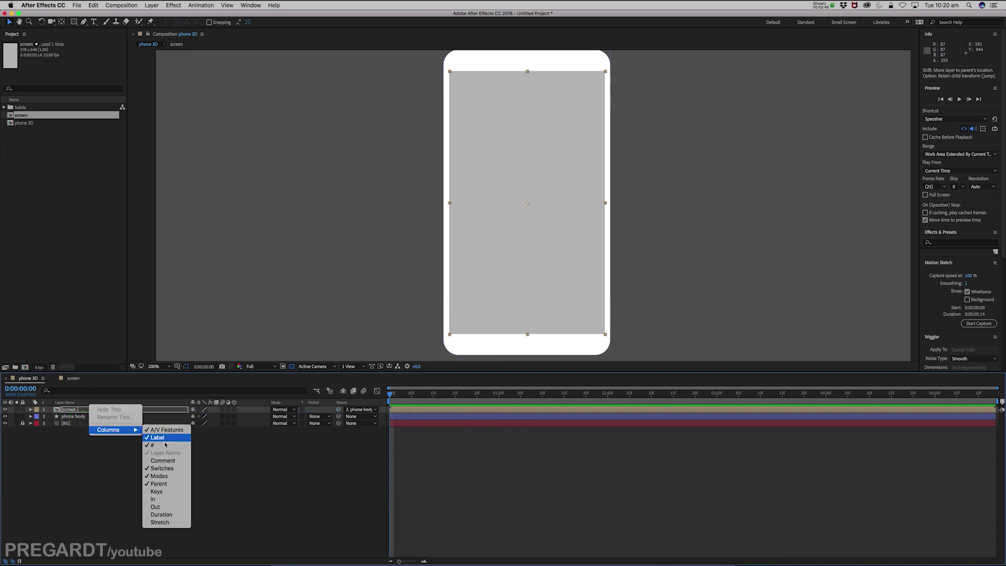
pyautogui.click(259, 469)
# Import the file apps.ai and place it above the gray rectangle layer in the screen composition.
pyautogui.doubleClick(406, 412)
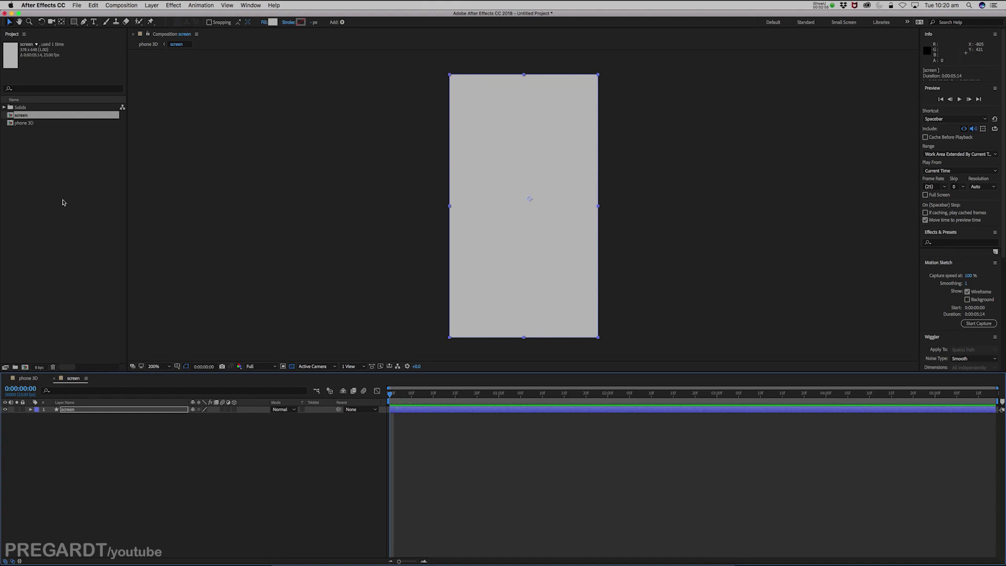
pyautogui.click(77, 6)
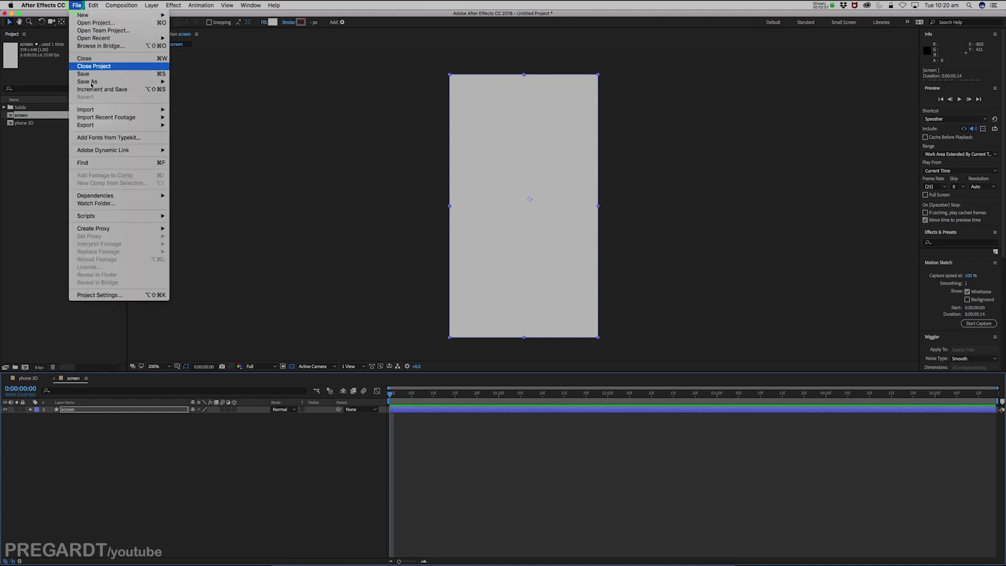
pyautogui.moveTo(136, 111)
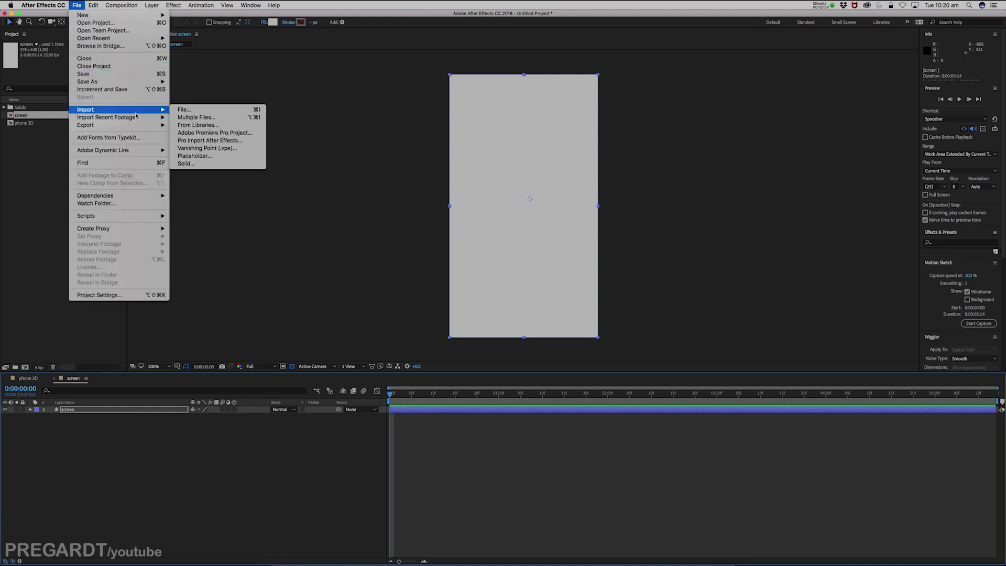
pyautogui.click(184, 110)
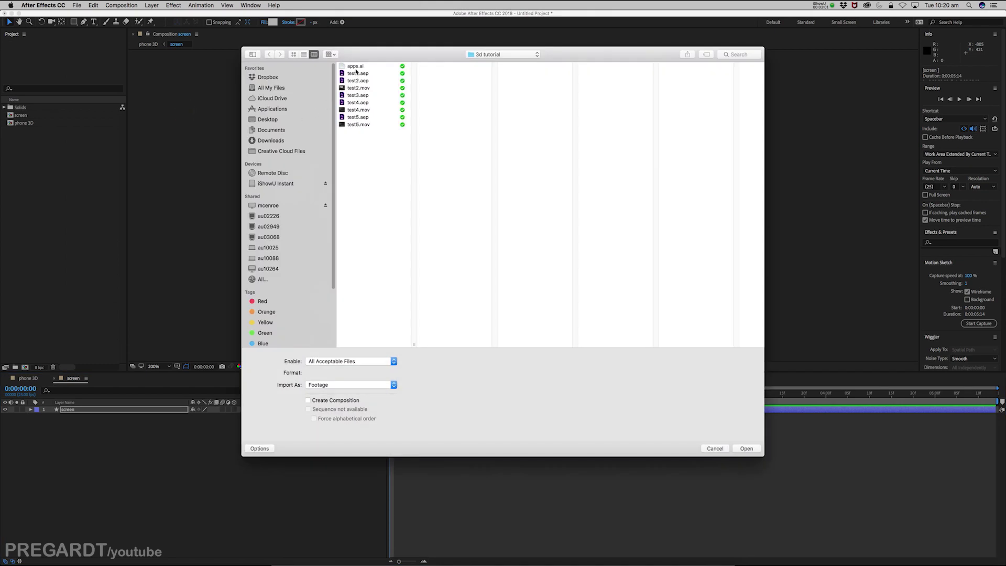
pyautogui.click(294, 54)
pyautogui.click(361, 79)
pyautogui.click(747, 448)
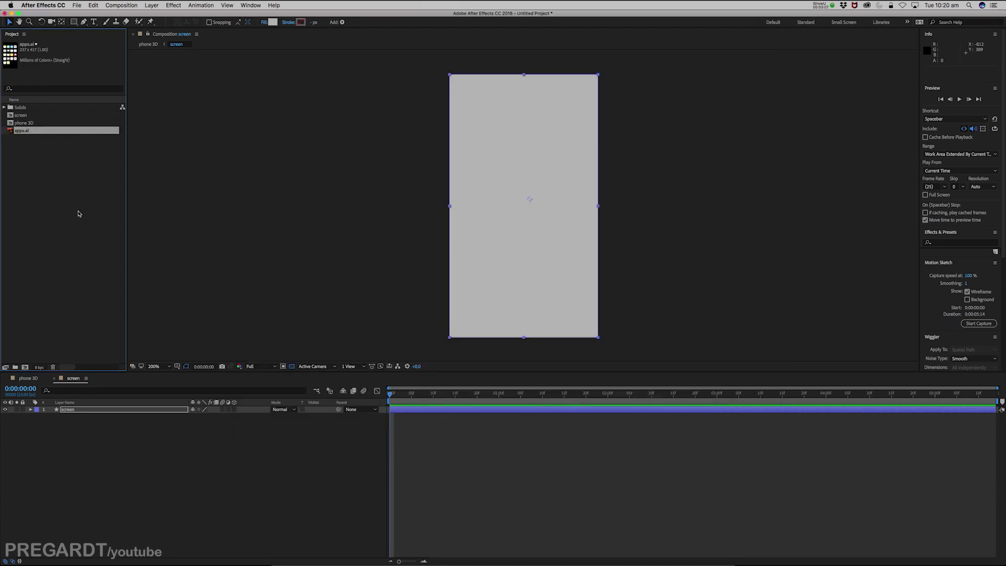
pyautogui.moveTo(27, 132); pyautogui.dragTo(97, 409)
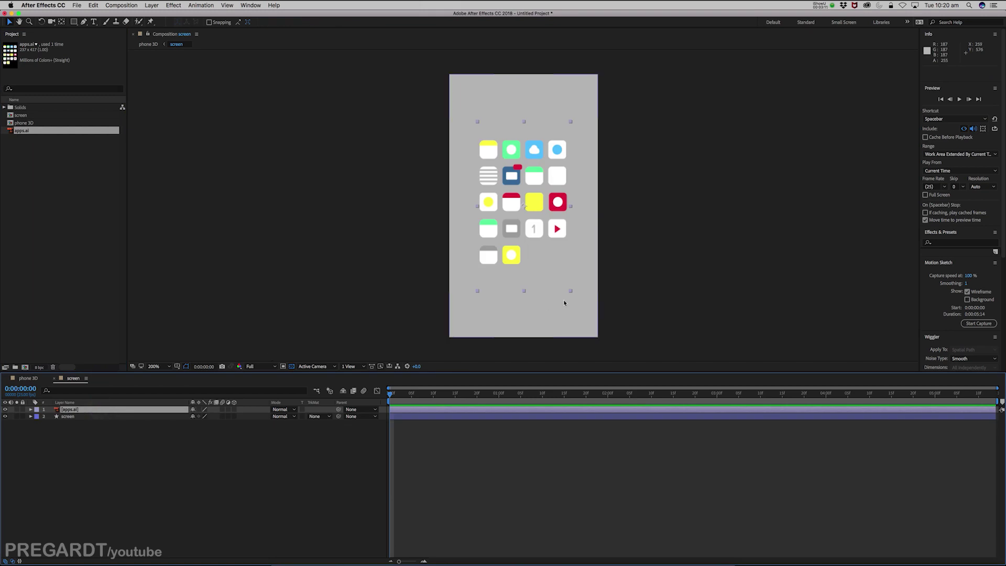
# Scale the apps.ai layer up to nearly fill the screen width and turn on continuous rasterization for it.
pyautogui.moveTo(571, 292); pyautogui.dragTo(616, 339)
pyautogui.click(549, 241)
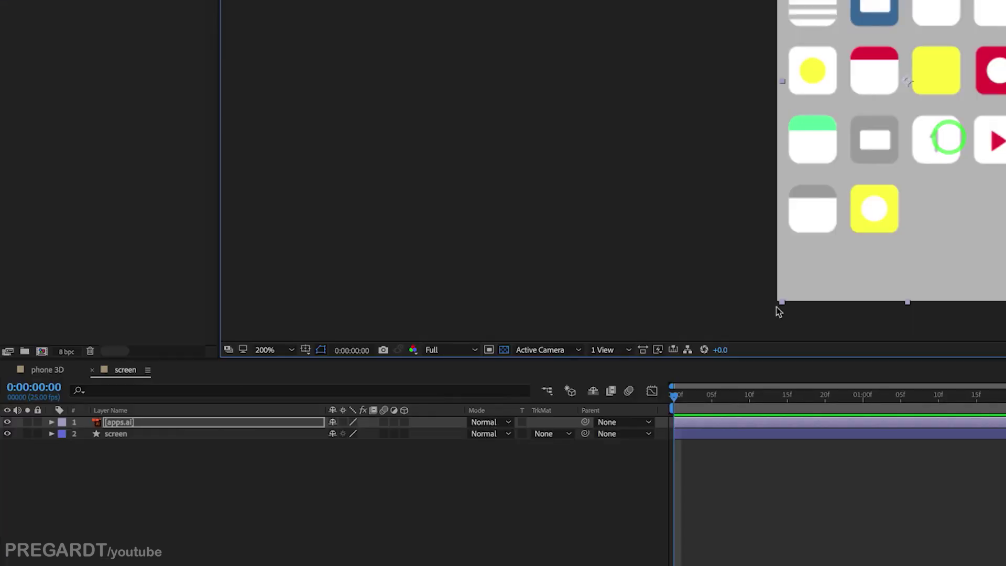
pyautogui.scroll(2, 905, 81)
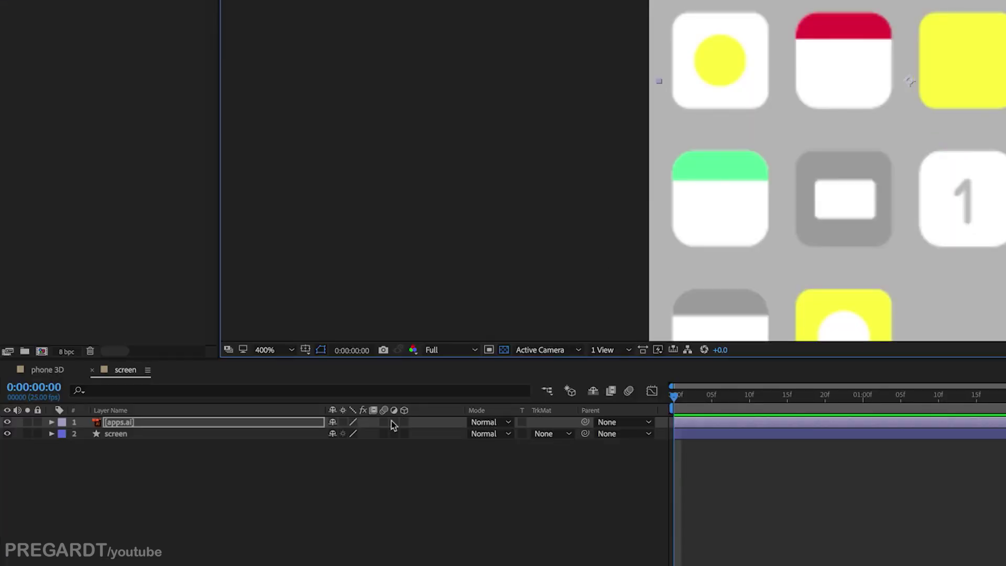
pyautogui.click(344, 422)
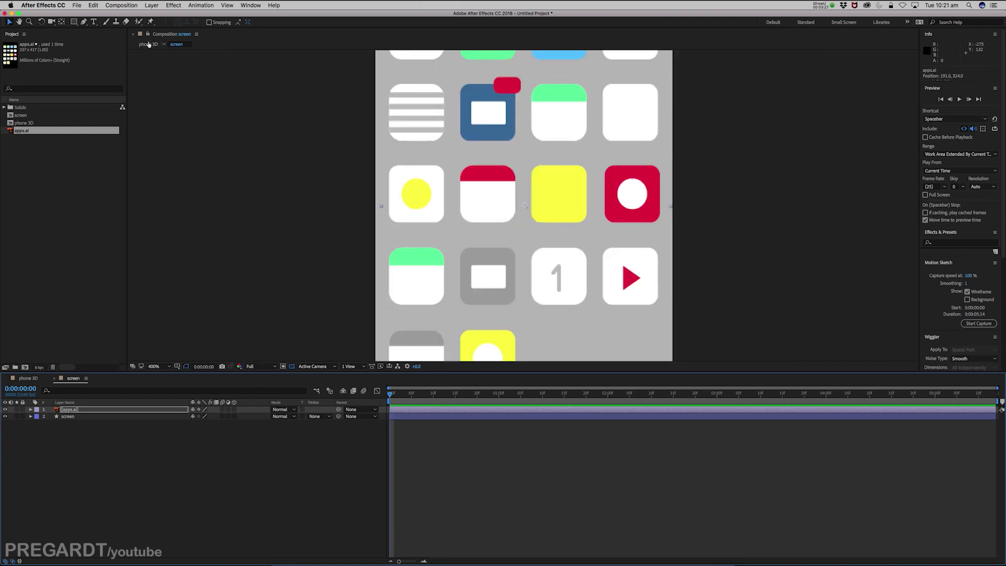
# In phone 3D, add a shape layer and draw a rounded speaker bar about 90 px wide and 13 px high in the phone's upper bezel.
pyautogui.click(149, 45)
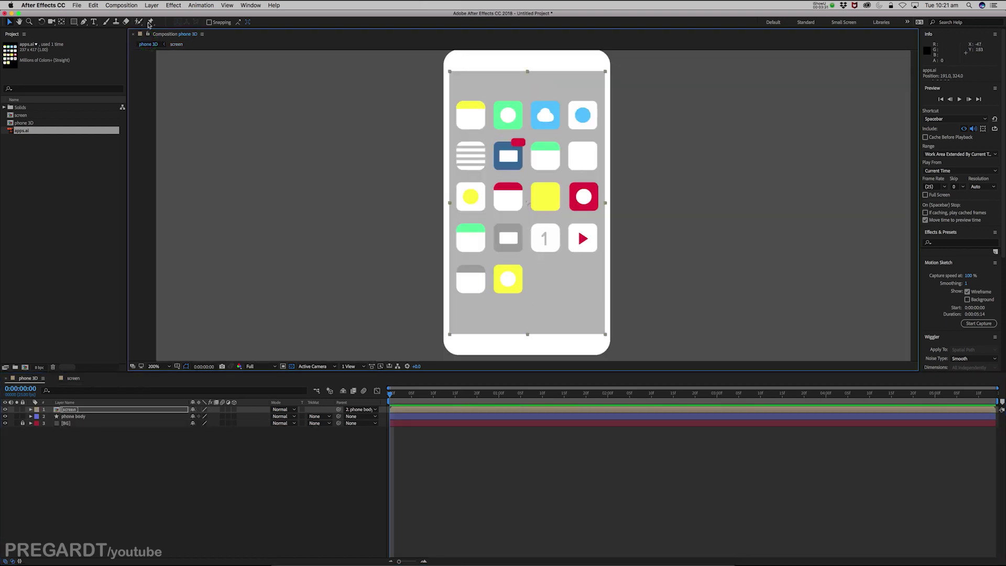
pyautogui.click(159, 8)
pyautogui.moveTo(168, 15)
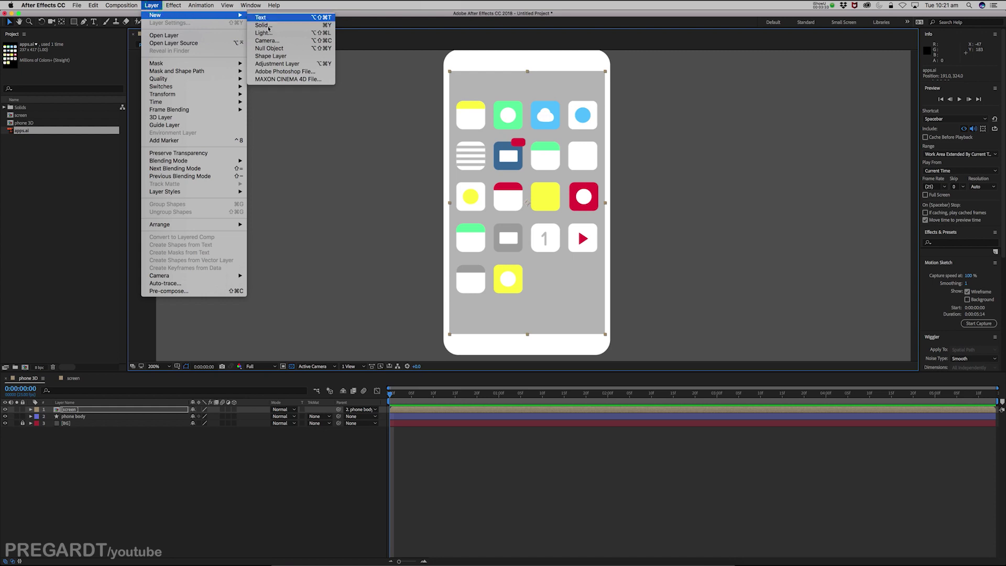
pyautogui.click(283, 57)
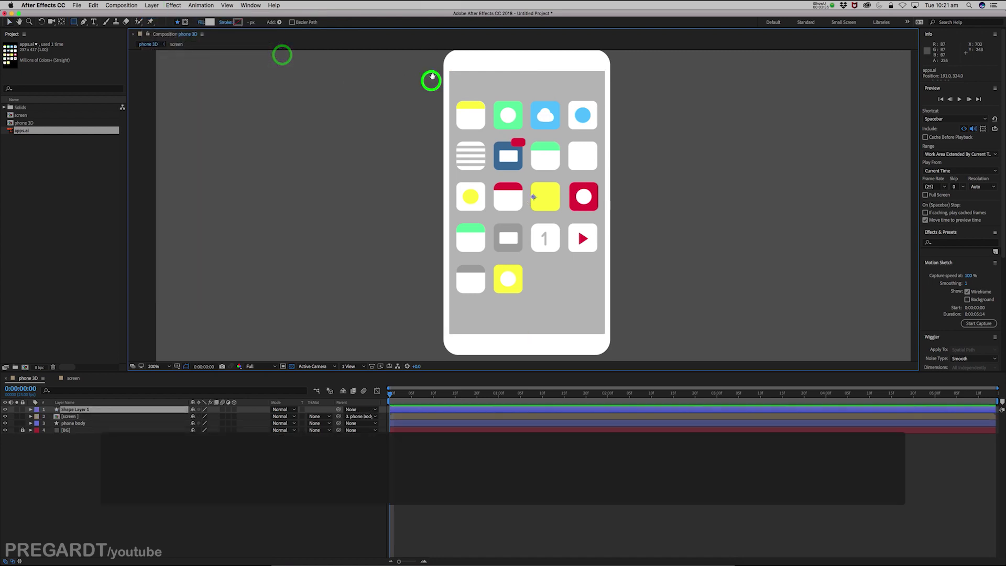
pyautogui.moveTo(434, 74); pyautogui.dragTo(413, 165)
pyautogui.press('.')
pyautogui.moveTo(411, 112); pyautogui.dragTo(410, 174)
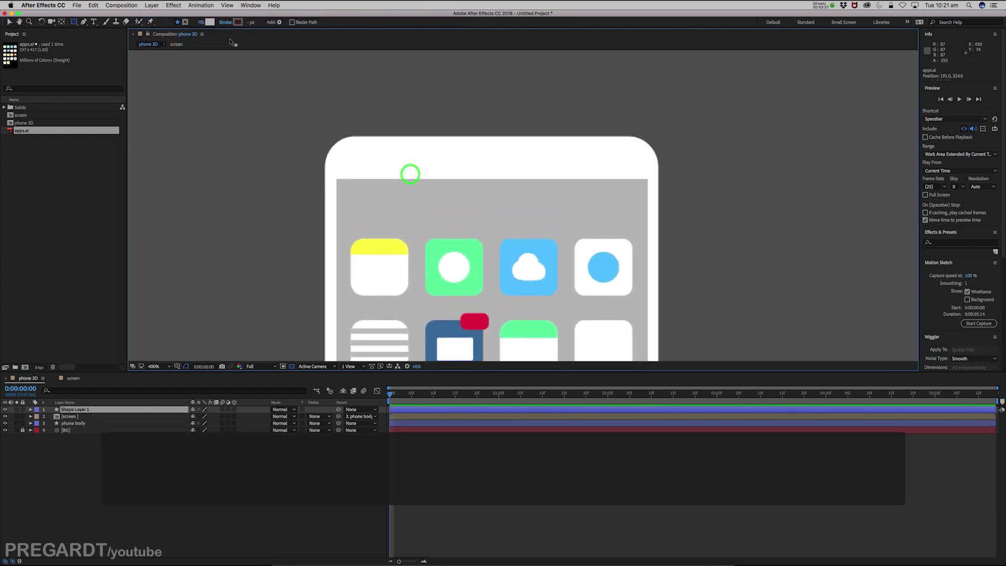
pyautogui.moveTo(74, 23); pyautogui.dragTo(143, 36)
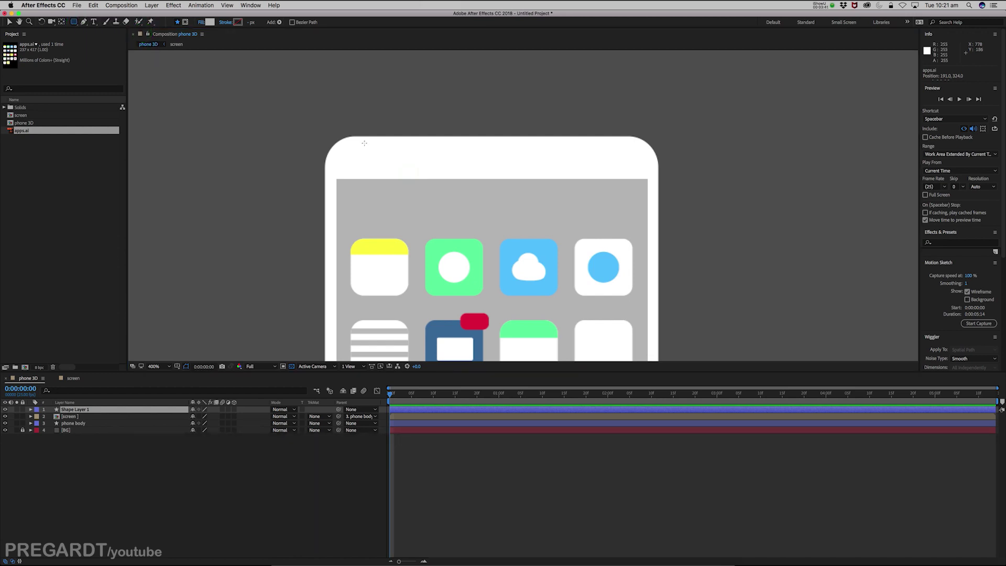
pyautogui.moveTo(458, 153); pyautogui.dragTo(509, 160)
pyautogui.press('v')
# Set the speaker bar's fill to dark gray 343434.
pyautogui.click(272, 22)
pyautogui.moveTo(414, 289); pyautogui.dragTo(409, 322)
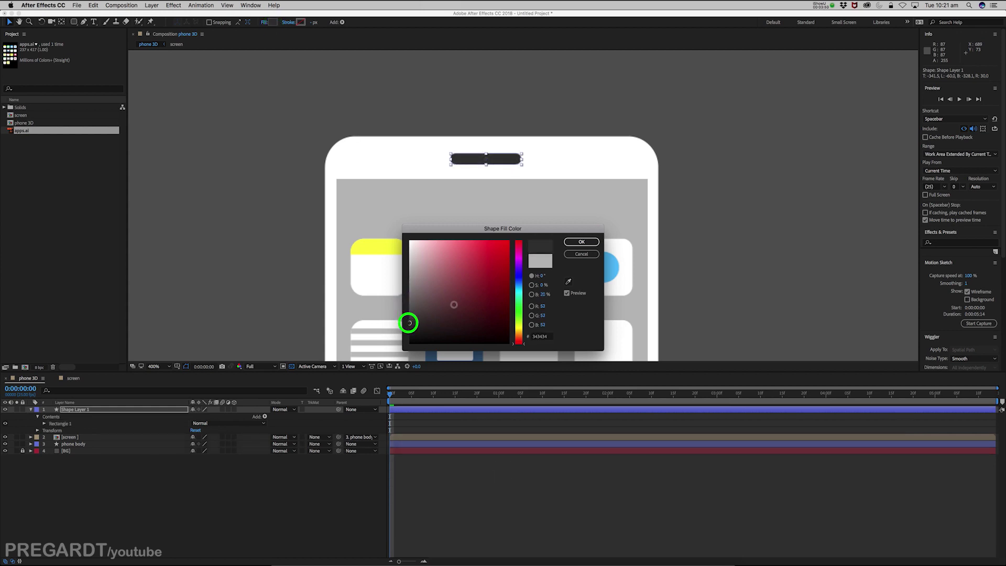
pyautogui.click(582, 242)
# Rename the new shape layer "speaker" and parent it to the phone body layer.
pyautogui.press(',')
pyautogui.moveTo(506, 194); pyautogui.dragTo(508, 38)
pyautogui.moveTo(508, 123); pyautogui.dragTo(511, 73)
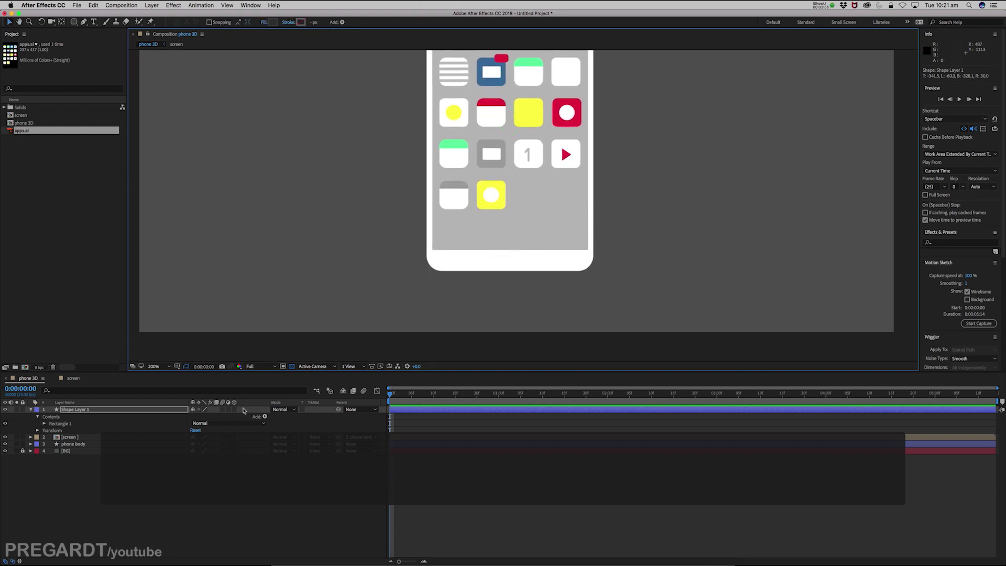
pyautogui.rightClick(69, 413)
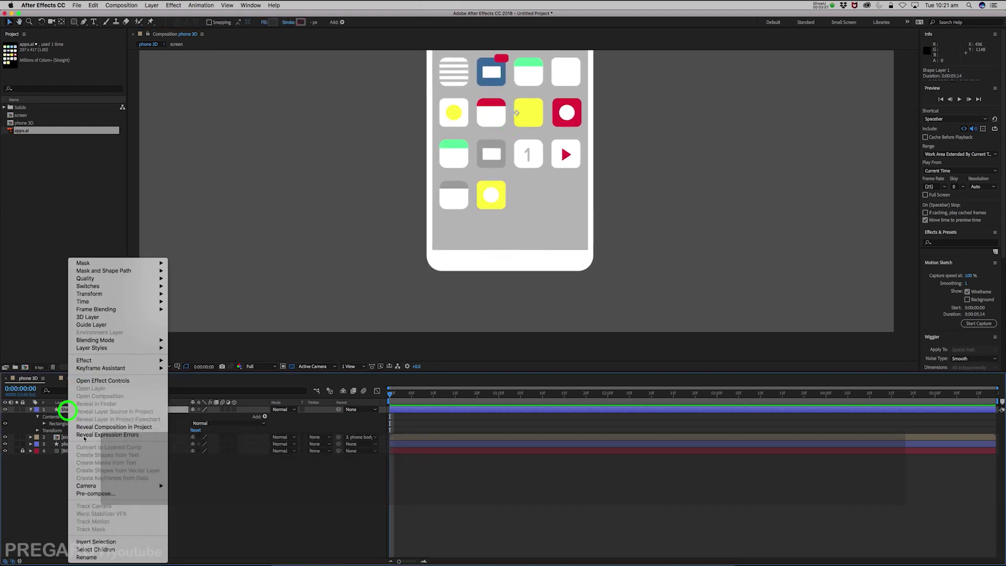
pyautogui.click(96, 557)
pyautogui.write('speaker')
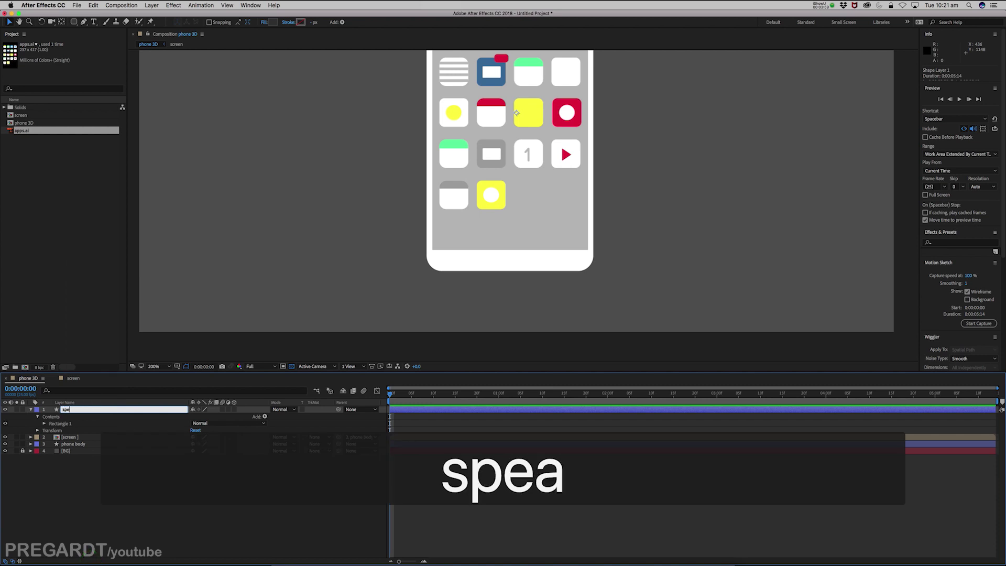
pyautogui.press('Return')
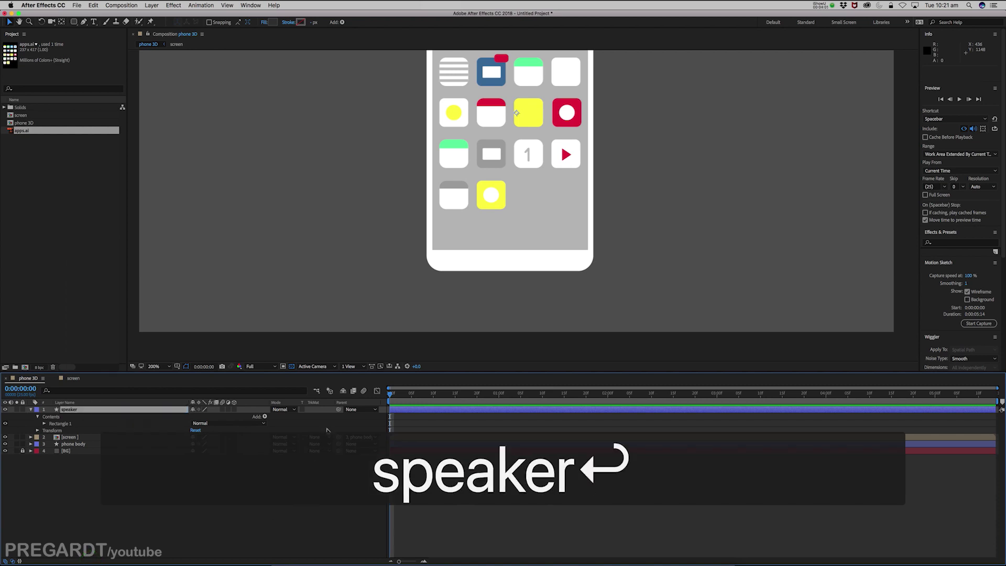
pyautogui.moveTo(339, 410); pyautogui.dragTo(80, 445)
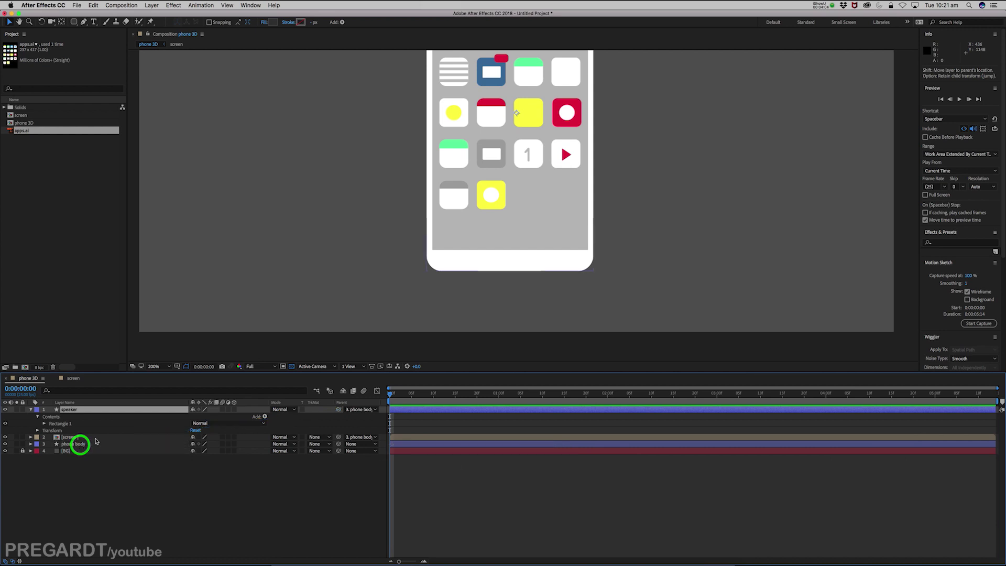
# Add another shape layer and set the shape fill color to medium gray 888888.
pyautogui.click(152, 5)
pyautogui.moveTo(155, 15)
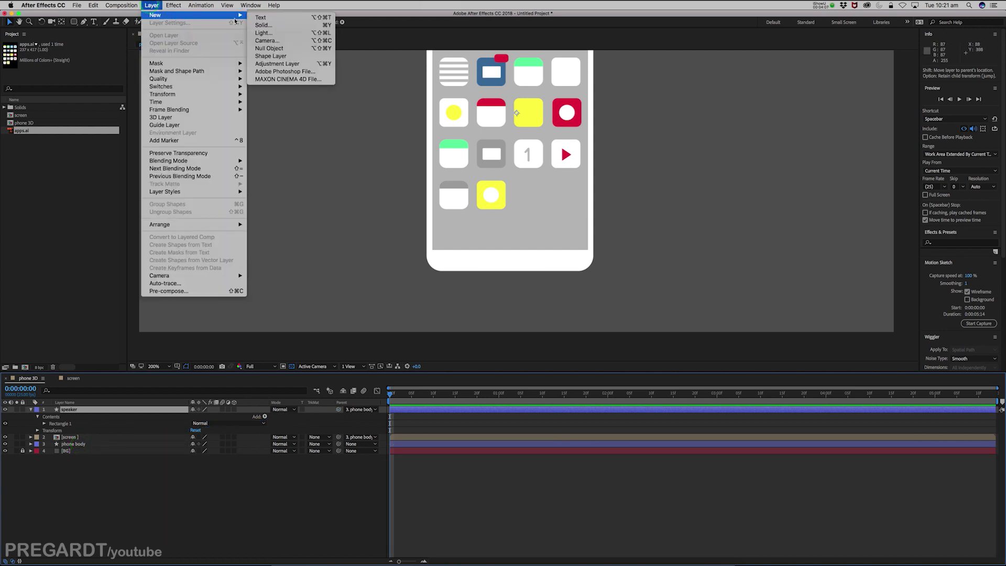
pyautogui.click(266, 55)
pyautogui.press('.')
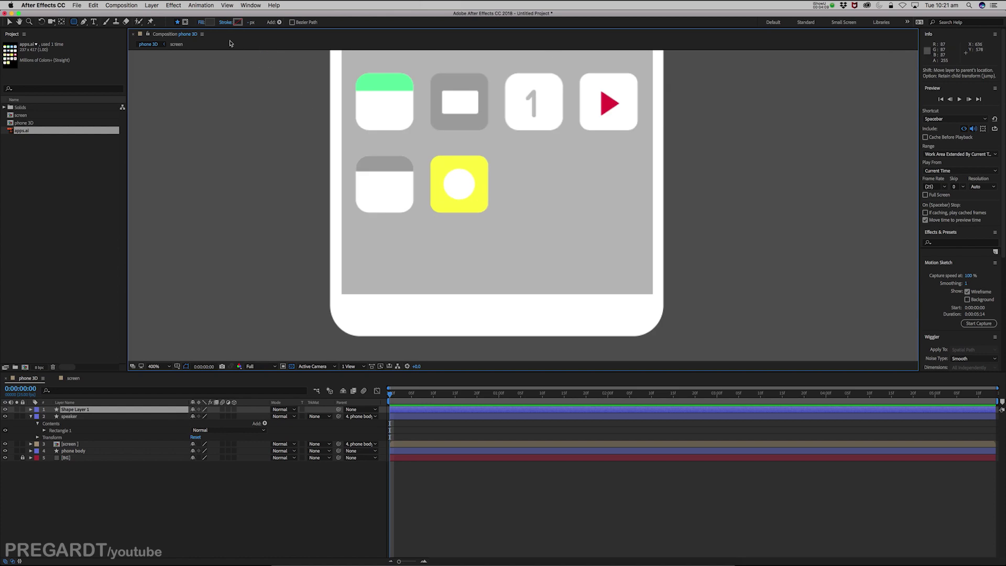
pyautogui.click(213, 23)
pyautogui.click(407, 283)
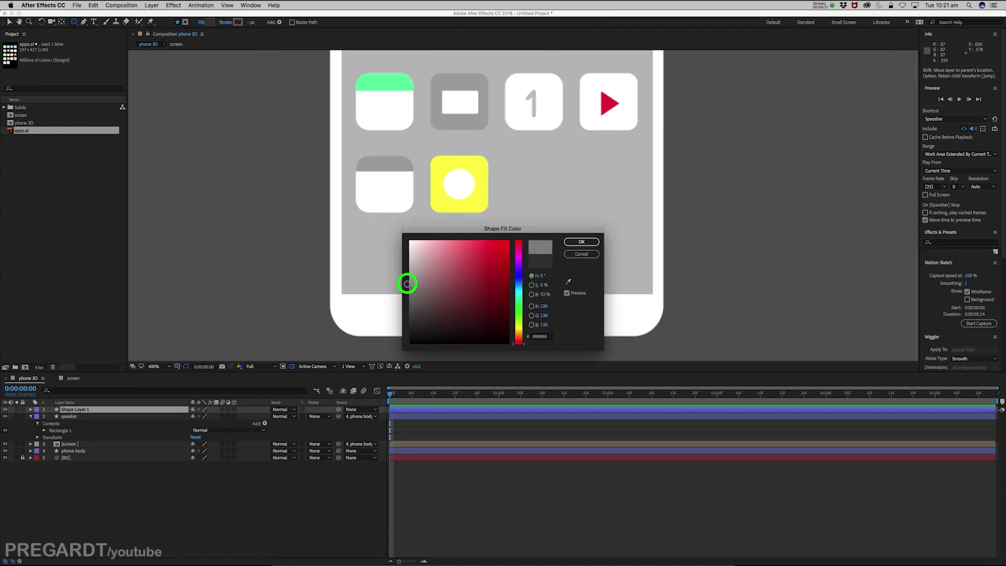
pyautogui.click(576, 244)
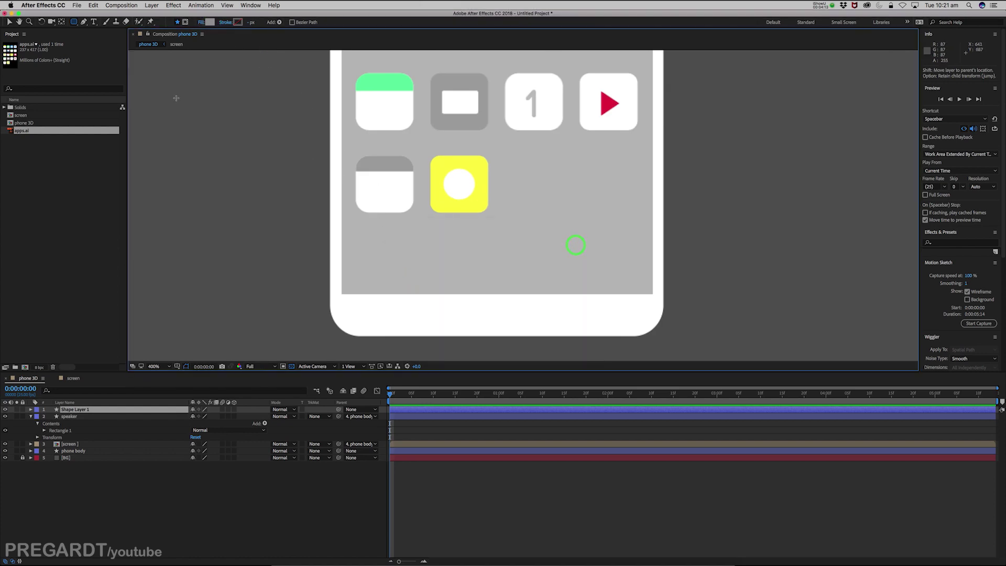
# Draw a rounded home button about 90 px wide in the phone's lower bezel, then enlarge it slightly and center it.
pyautogui.moveTo(454, 308); pyautogui.dragTo(526, 321)
pyautogui.press('v')
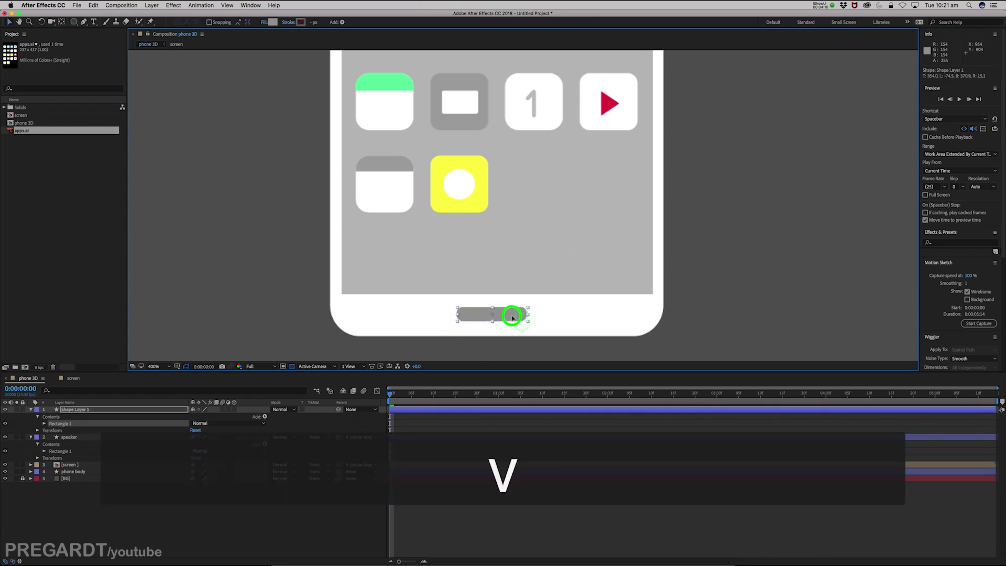
pyautogui.click(492, 305)
pyautogui.moveTo(526, 317); pyautogui.dragTo(531, 318)
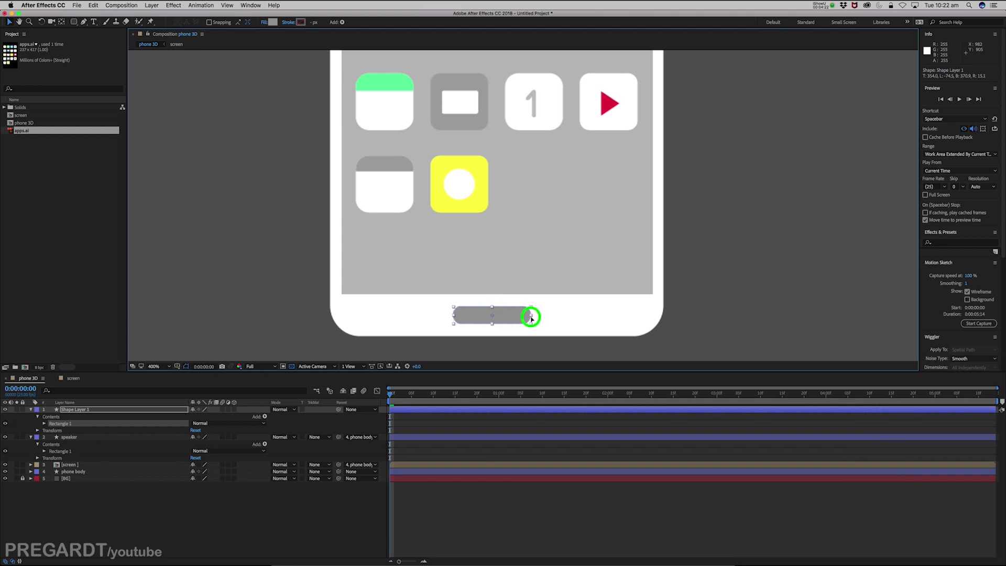
pyautogui.click(517, 315)
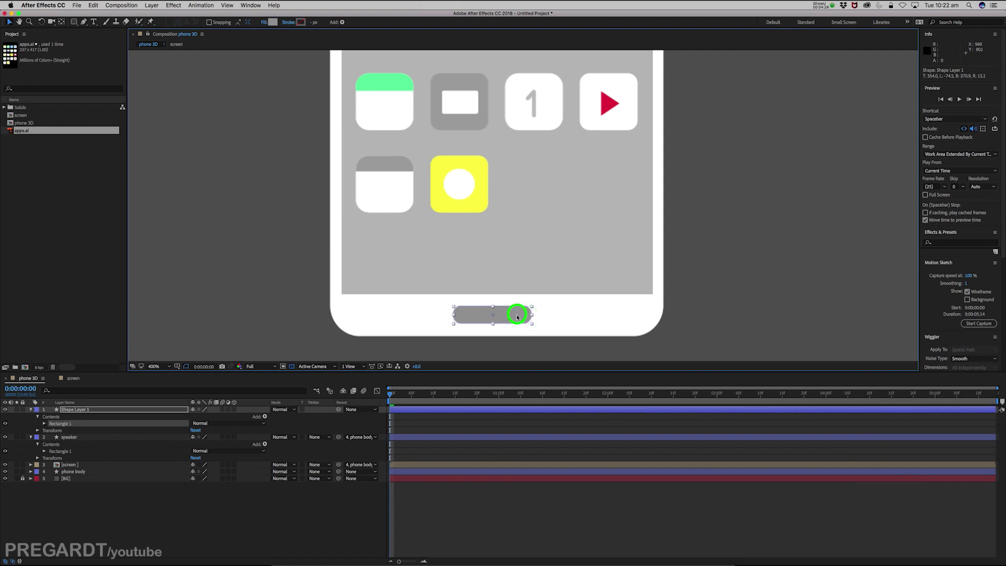
# Parent the home button's shape layer to the phone body layer and rename it "button".
pyautogui.moveTo(339, 410); pyautogui.dragTo(74, 472)
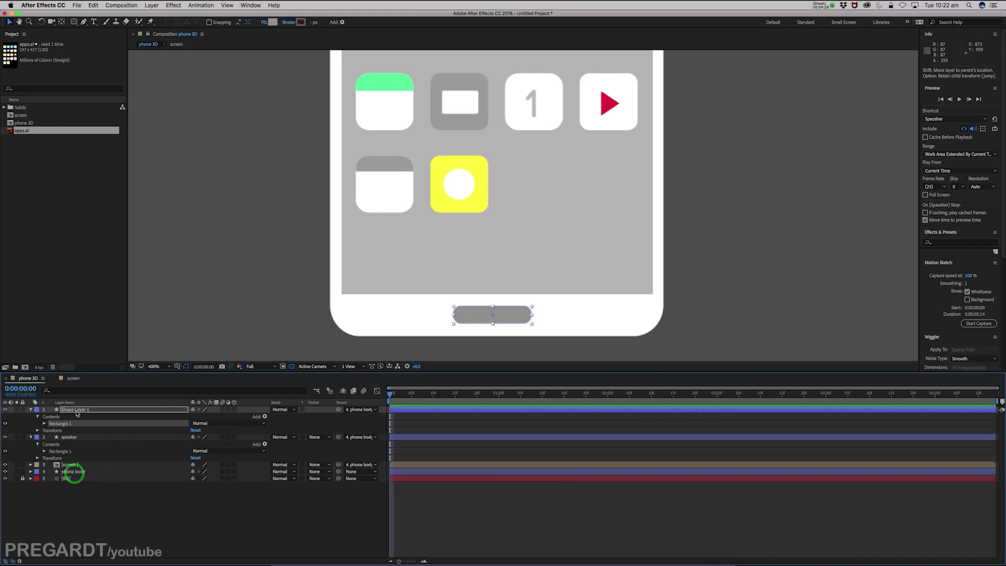
pyautogui.rightClick(75, 412)
pyautogui.click(97, 558)
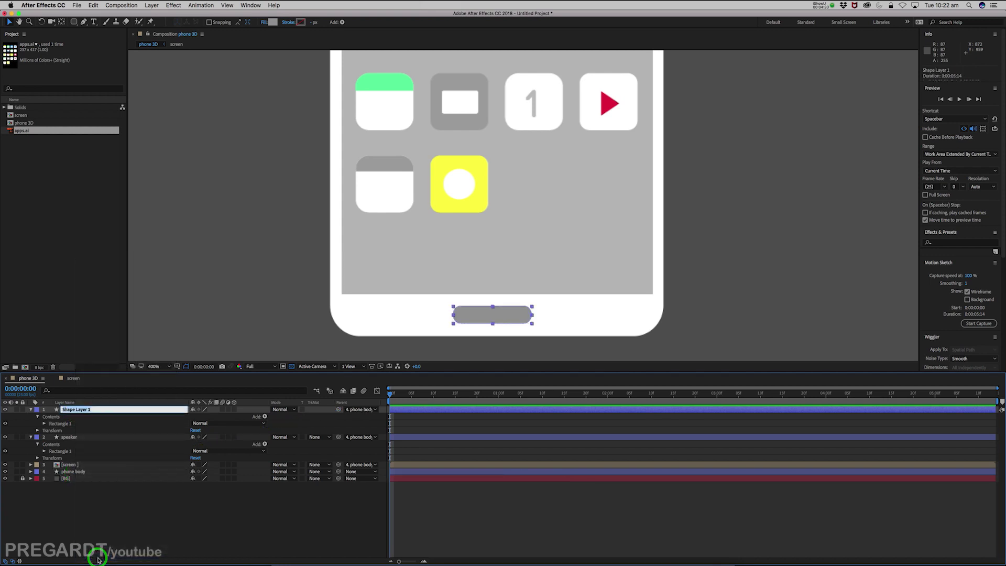
pyautogui.write('button')
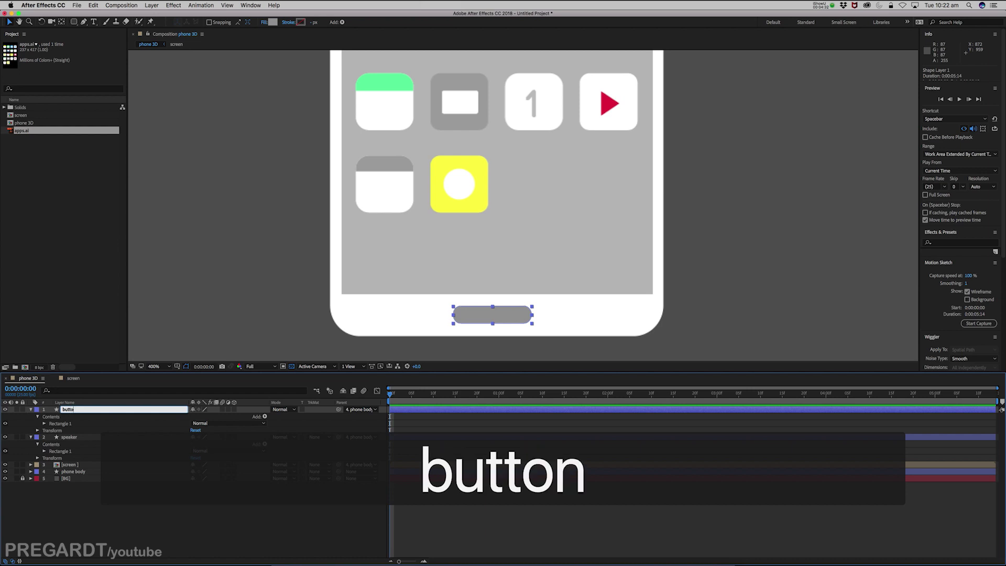
pyautogui.press('Return')
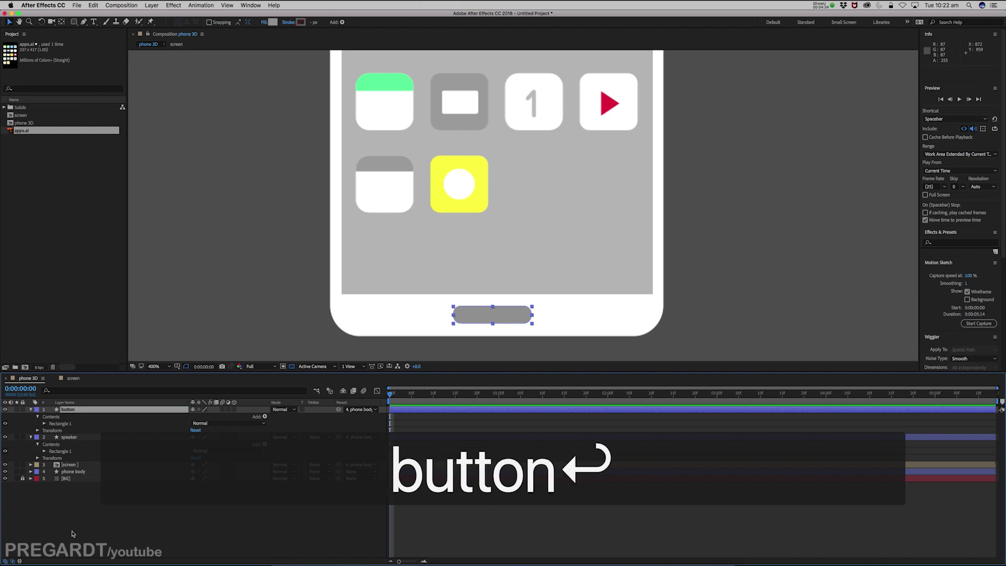
# Collapse the expanded properties of the button and speaker layers.
pyautogui.press('u')
pyautogui.click(99, 514)
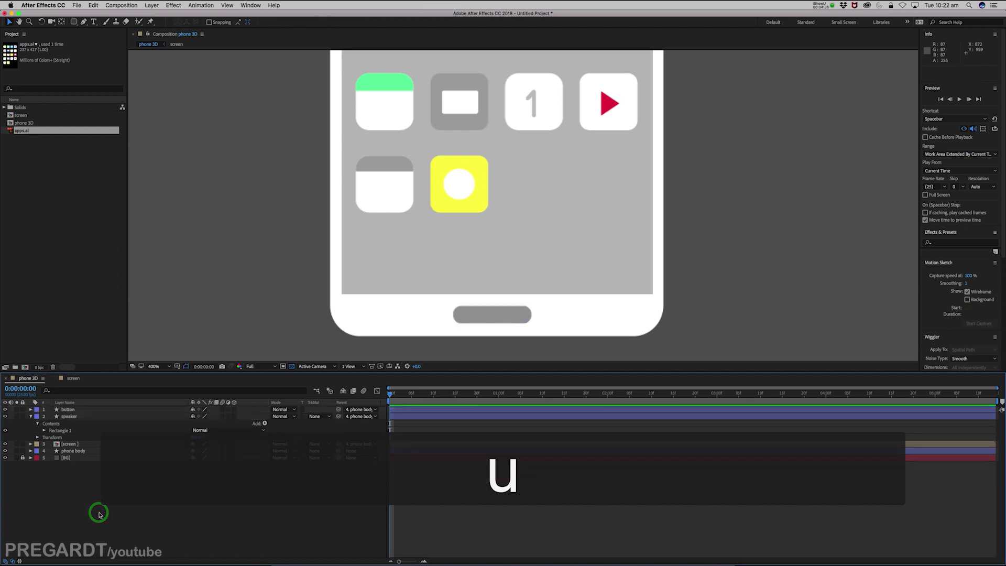
pyautogui.press('u')
pyautogui.scroll(2, 329, 250)
pyautogui.scroll(-6, 329, 249)
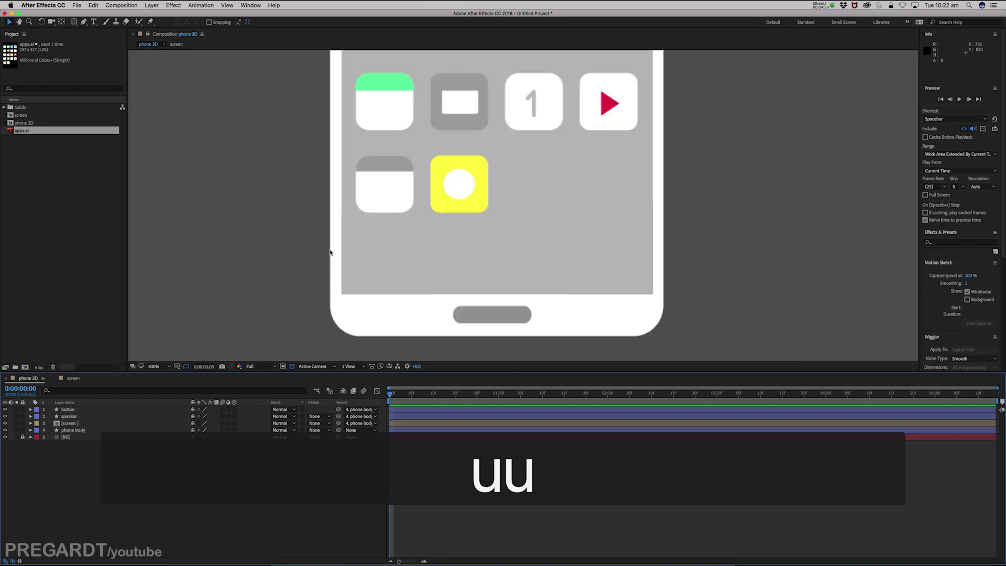
pyautogui.moveTo(351, 224); pyautogui.dragTo(352, 226)
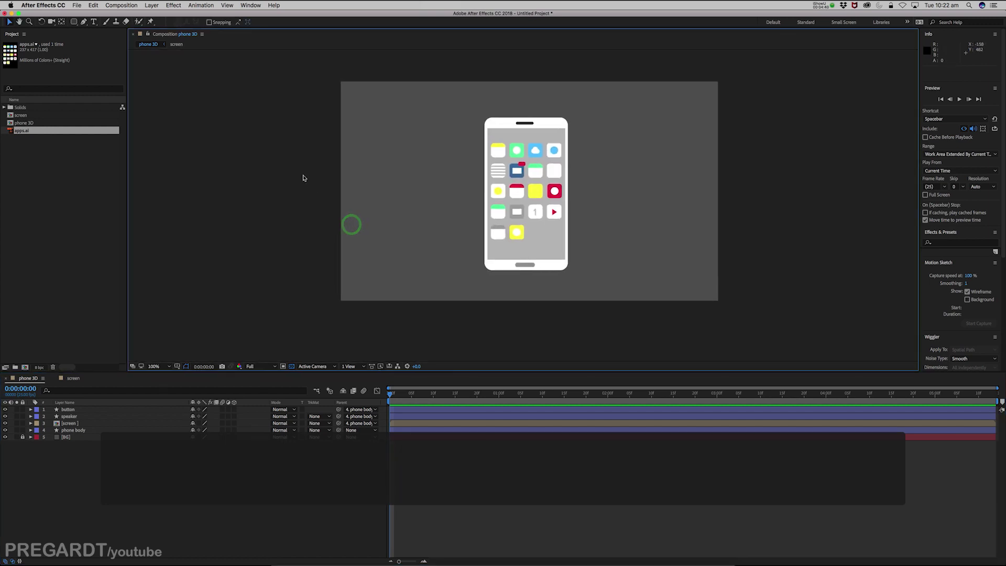
# Switch the phone 3D composition's renderer from Classic 3D to CINEMA 4D in the composition settings.
pyautogui.click(130, 6)
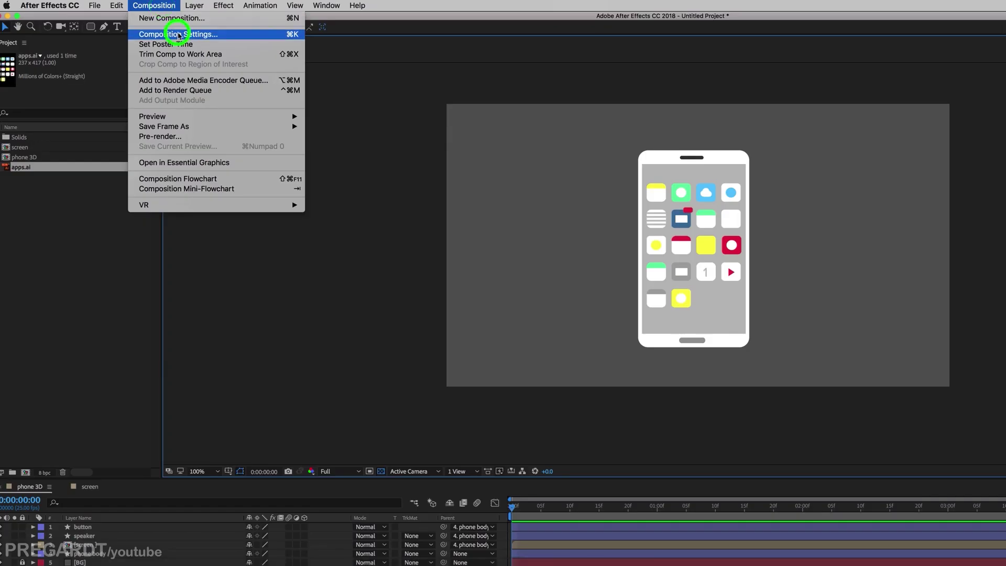
pyautogui.click(179, 35)
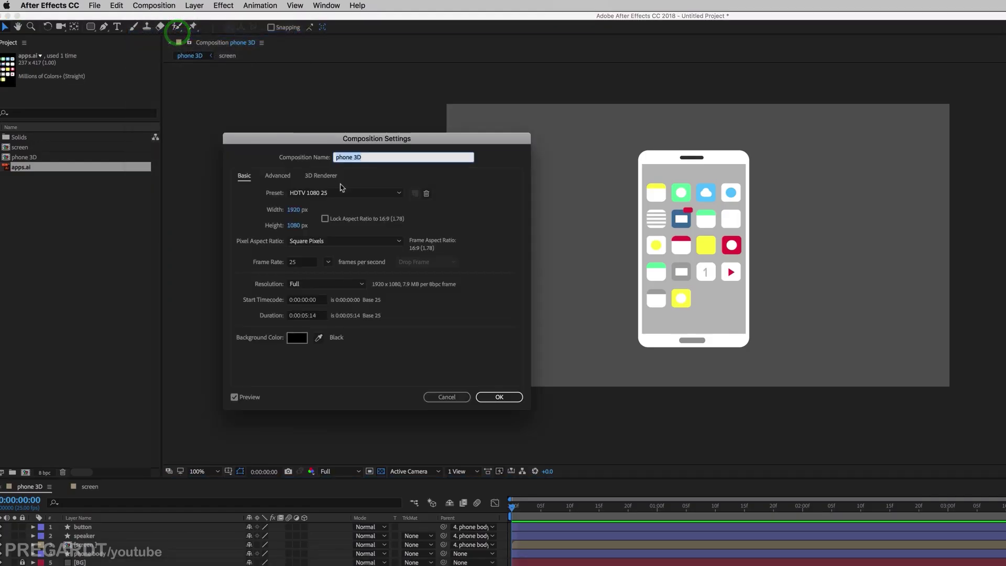
pyautogui.click(327, 177)
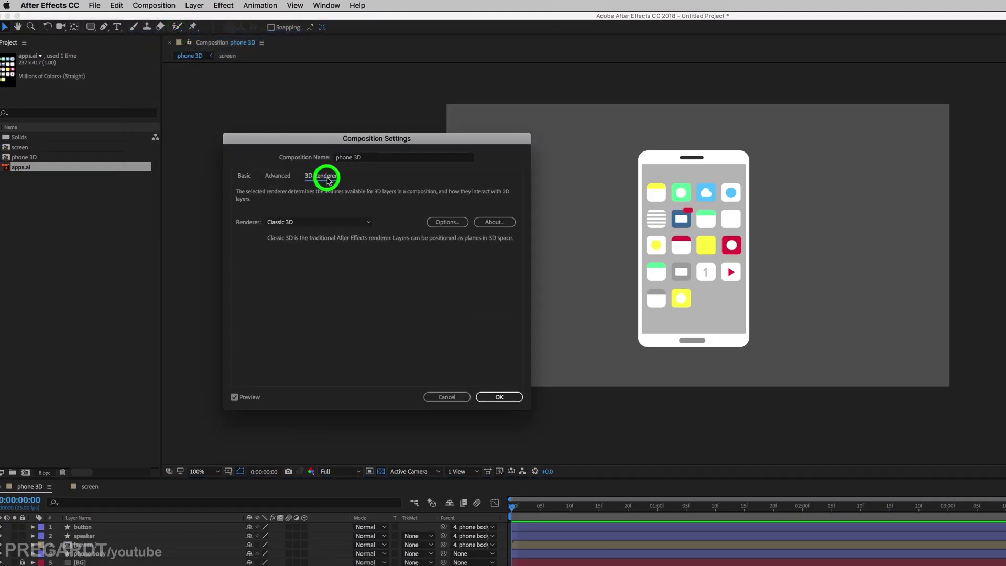
pyautogui.click(310, 221)
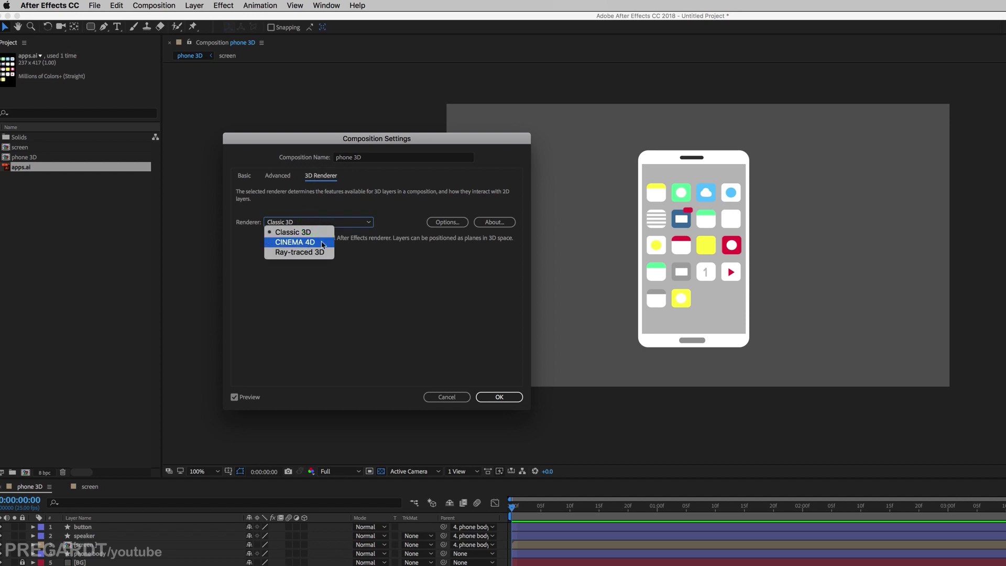
pyautogui.click(322, 242)
pyautogui.click(500, 397)
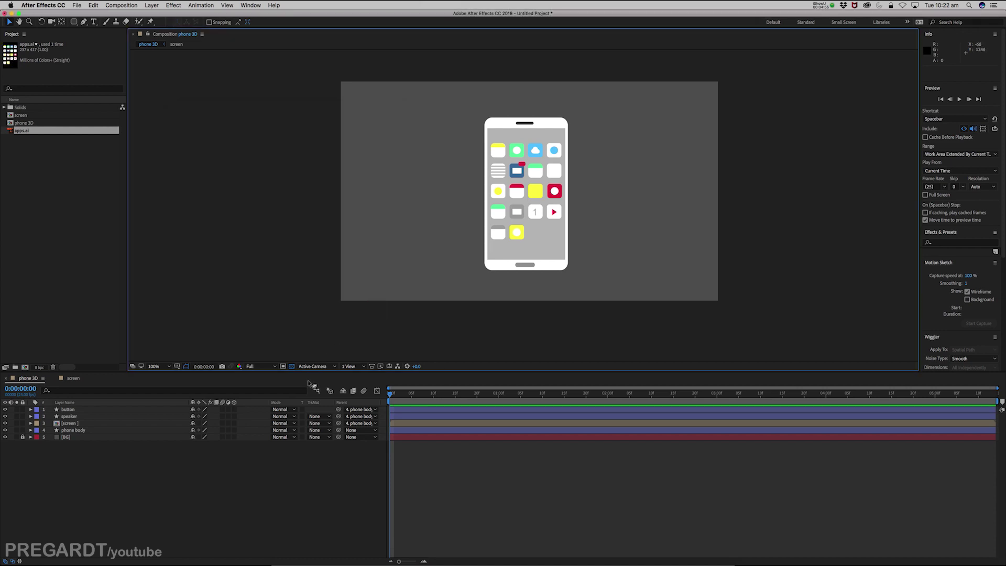
# Make the button, speaker, screen and phone body layers 3D and show the composition in two horizontal views.
pyautogui.click(71, 409)
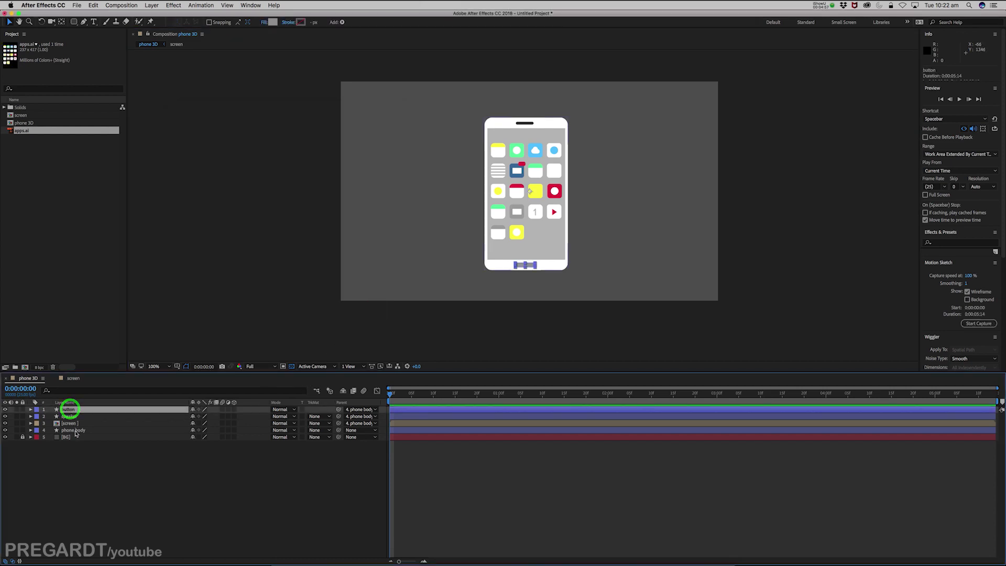
pyautogui.keyDown('shift'); pyautogui.click(74, 431); pyautogui.keyUp('shift')
pyautogui.click(234, 412)
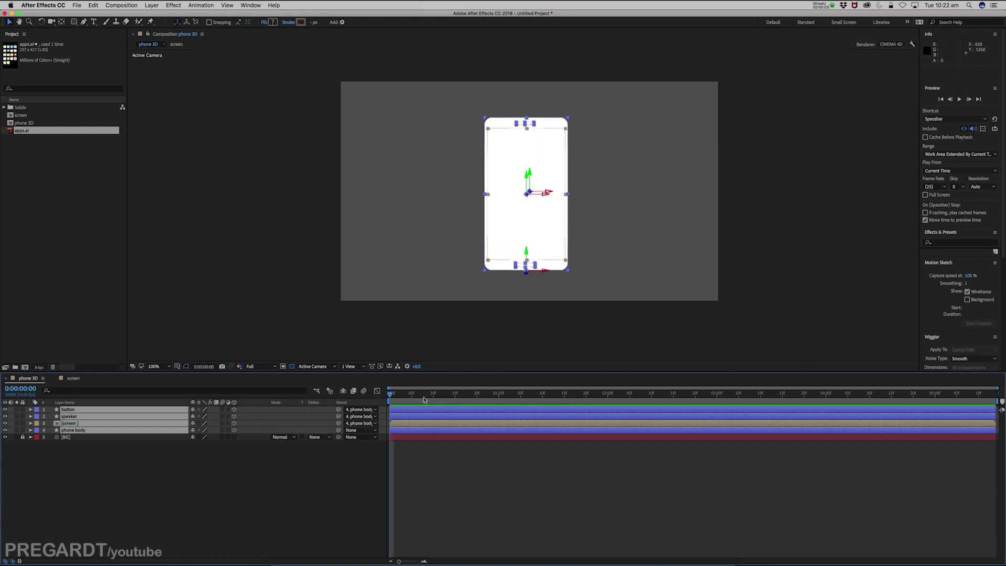
pyautogui.click(350, 367)
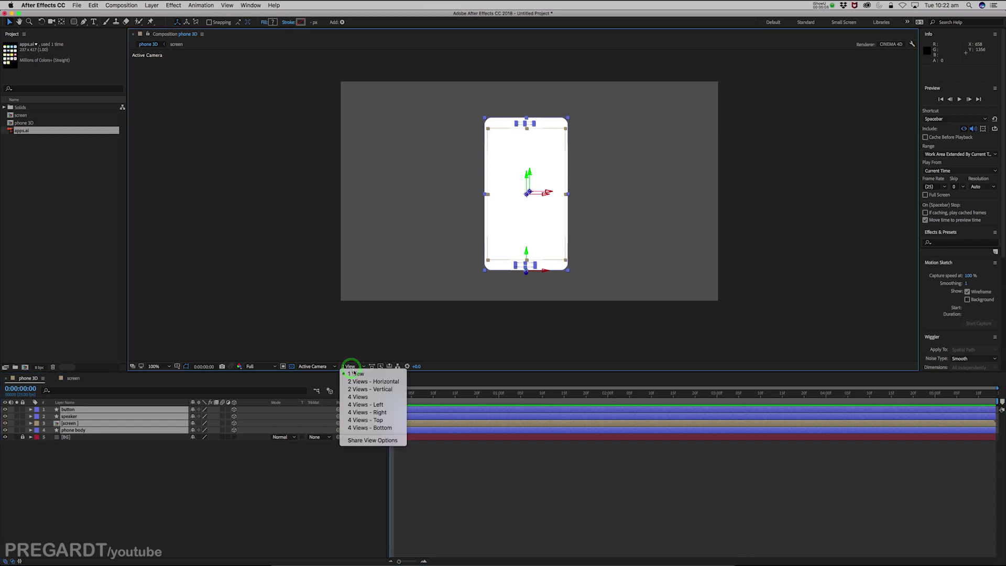
pyautogui.click(367, 381)
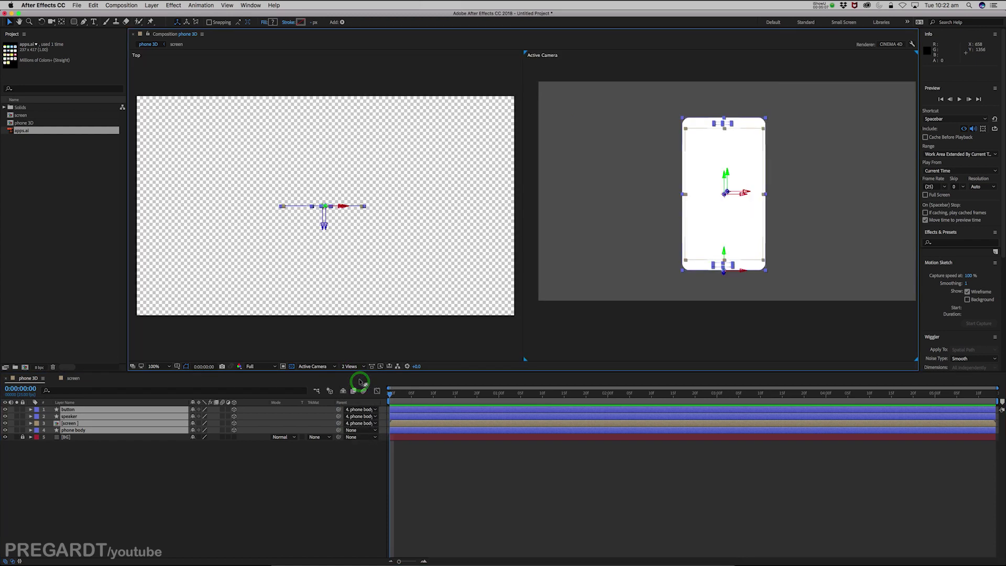
# Move the button, speaker and screen layers together slightly in front of the phone body, to about -0.2 on the Z axis.
pyautogui.click(84, 447)
pyautogui.click(69, 409)
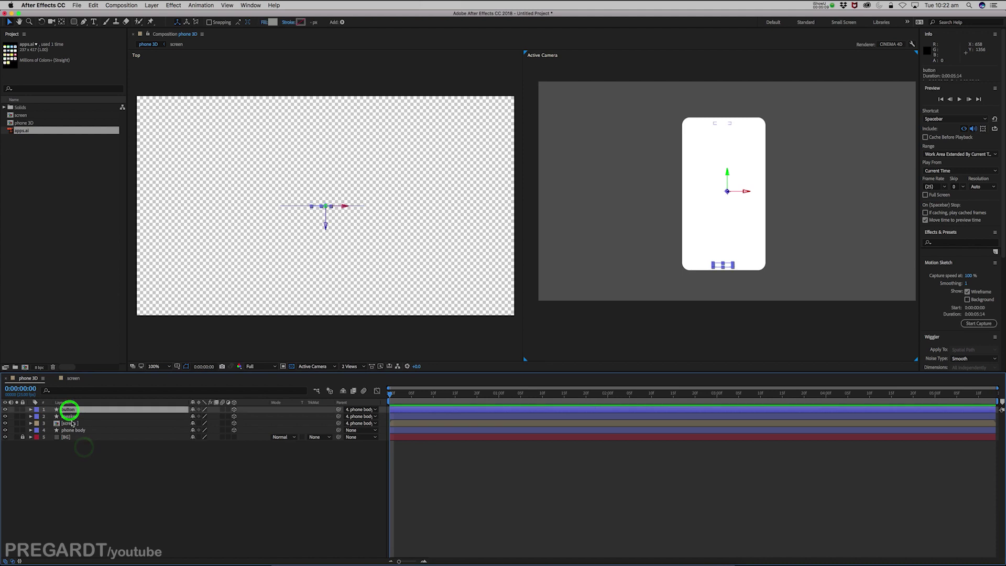
pyautogui.keyDown('shift'); pyautogui.click(72, 423); pyautogui.keyUp('shift')
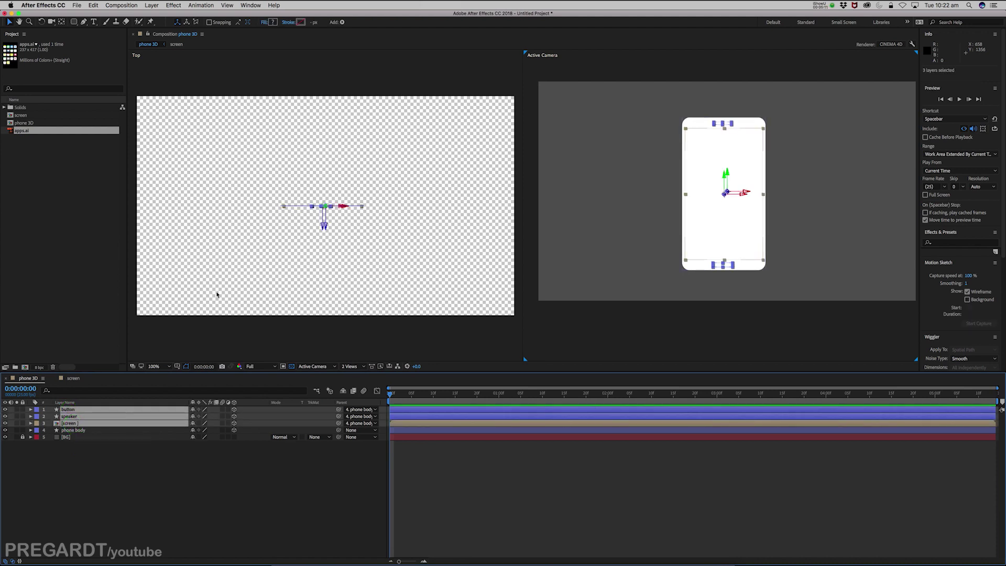
pyautogui.scroll(5, 306, 216)
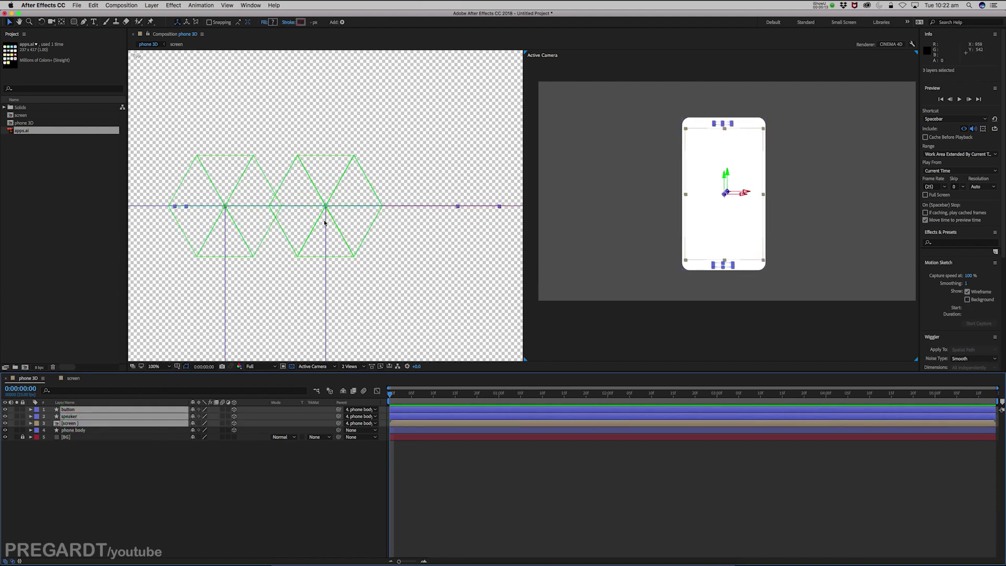
pyautogui.scroll(1, 326, 282)
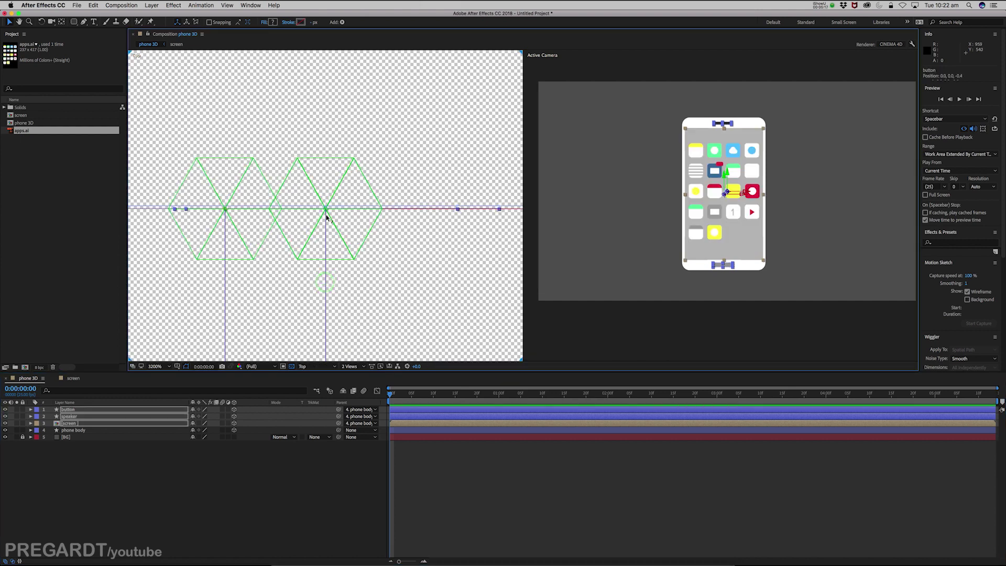
pyautogui.moveTo(326, 224); pyautogui.dragTo(326, 222)
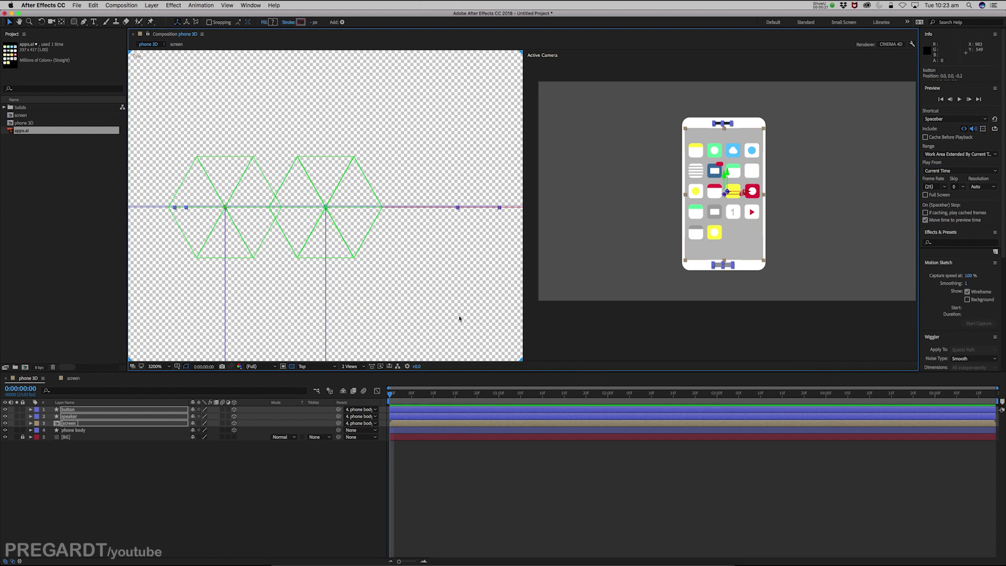
pyautogui.click(287, 465)
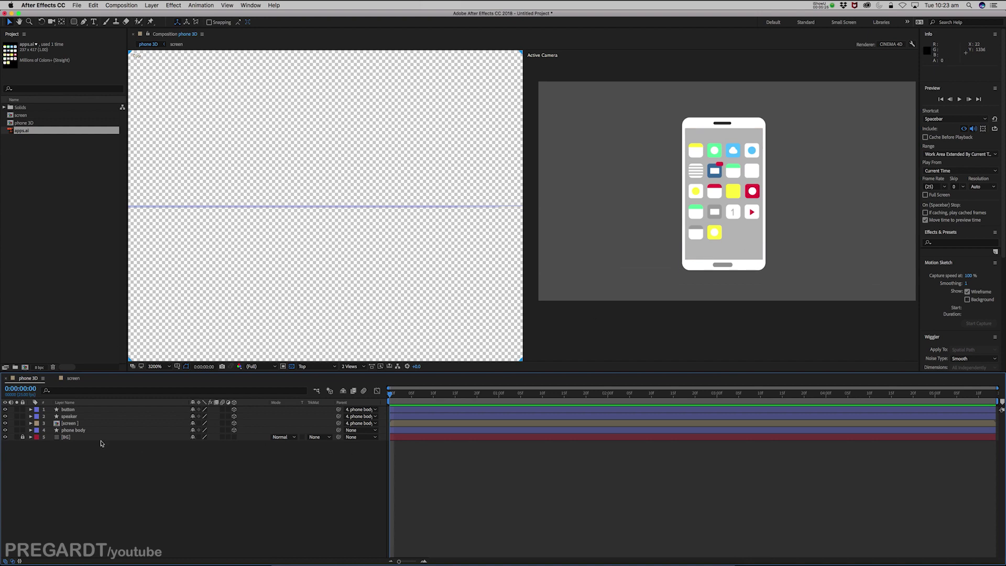
# Rotate the phone body layer to a Y rotation of -67°.
pyautogui.click(78, 432)
pyautogui.press('r')
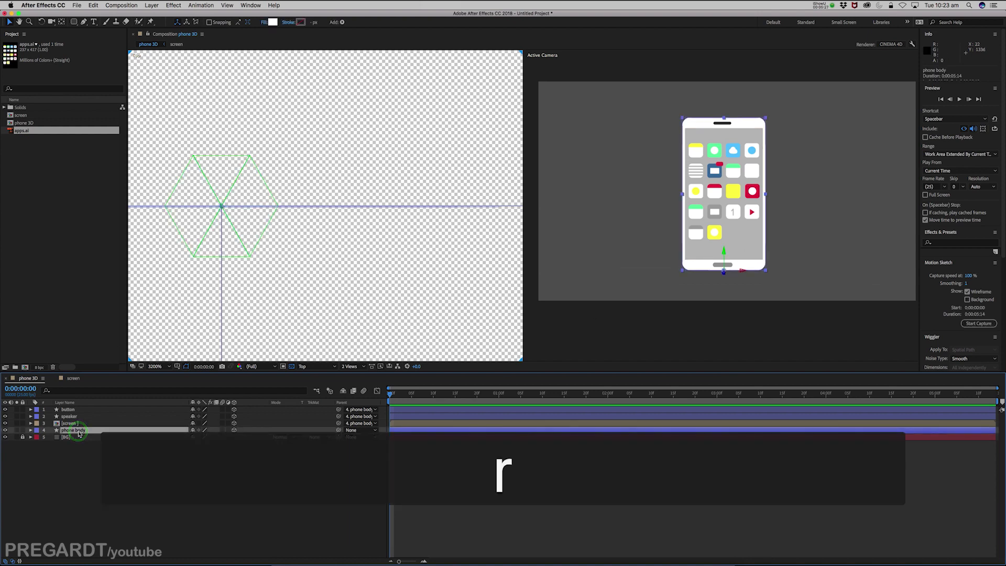
pyautogui.moveTo(202, 454); pyautogui.dragTo(173, 449)
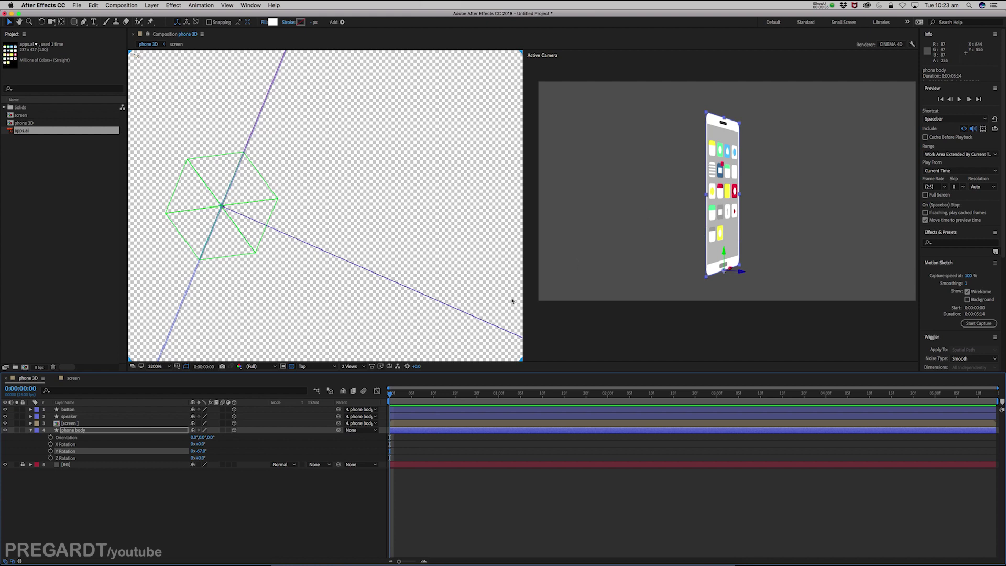
# Set the phone body's extrusion depth to 33 and turn off the transparency grid in the top view.
pyautogui.click(30, 431)
pyautogui.click(31, 430)
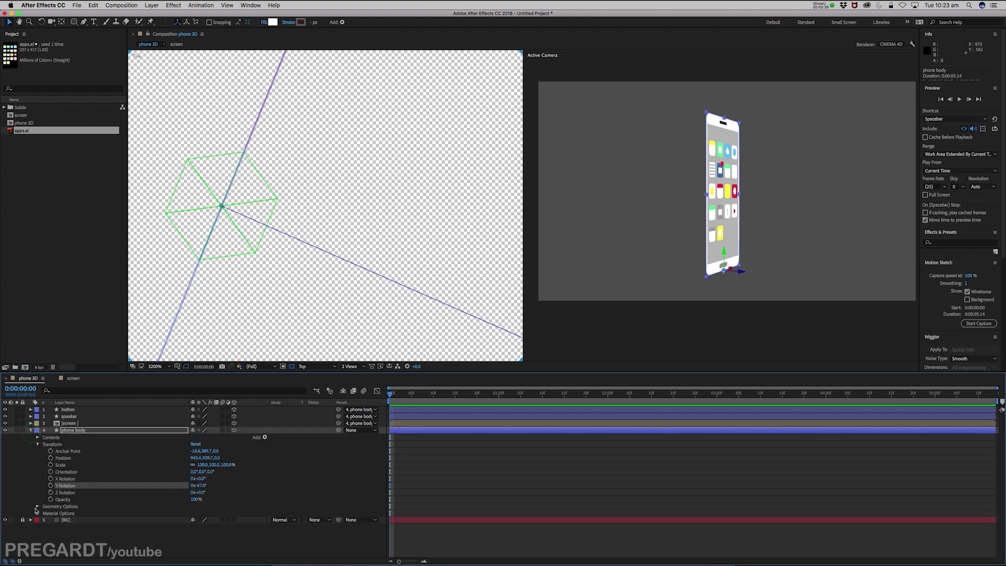
pyautogui.click(37, 507)
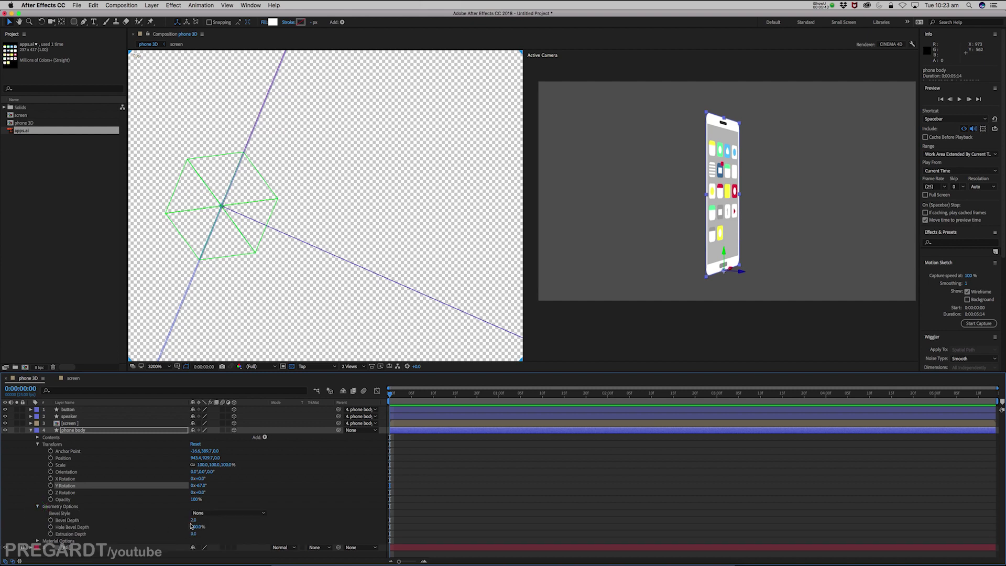
pyautogui.moveTo(194, 535); pyautogui.dragTo(208, 535)
pyautogui.press(',')
pyautogui.press(',')
pyautogui.press(',')
pyautogui.press(',')
pyautogui.click(292, 367)
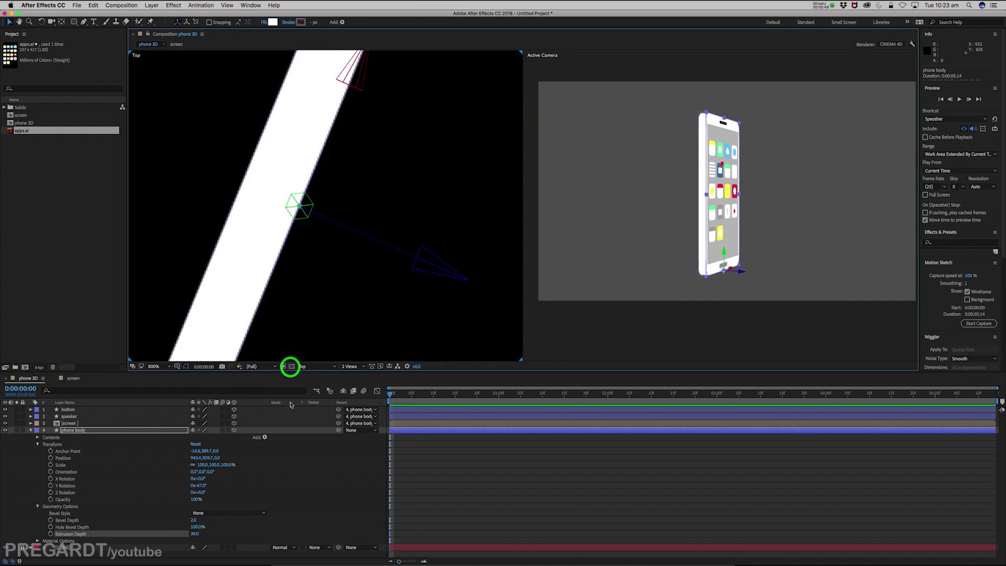
pyautogui.press(',')
pyautogui.press(',')
pyautogui.moveTo(197, 535)
pyautogui.mouseDown()
pyautogui.moveTo(220, 535)
pyautogui.moveTo(192, 533)
pyautogui.mouseUp()
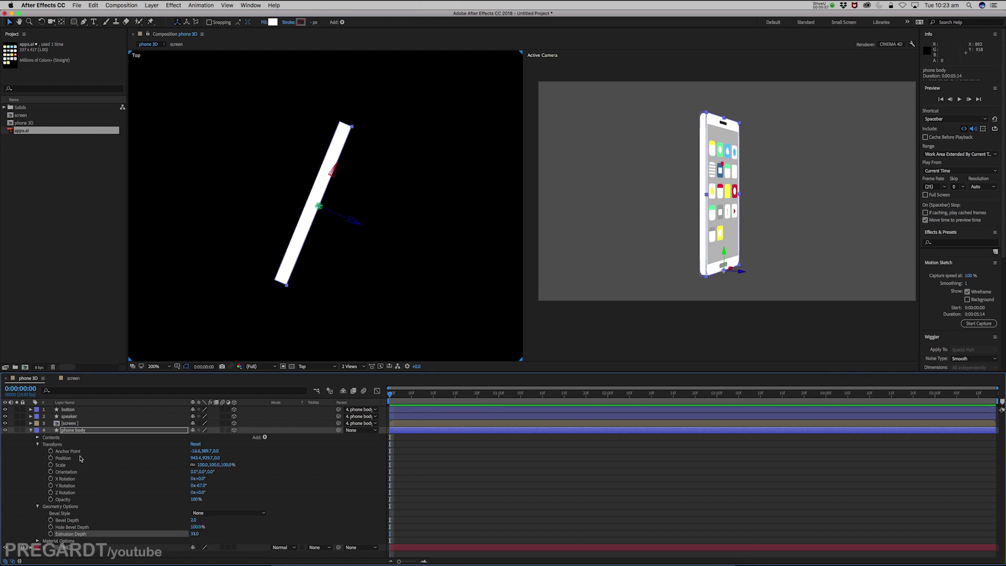
# Add a Side Color material option to the rectangle in the phone body's contents.
pyautogui.click(38, 438)
pyautogui.click(58, 445)
pyautogui.click(45, 444)
pyautogui.click(70, 452)
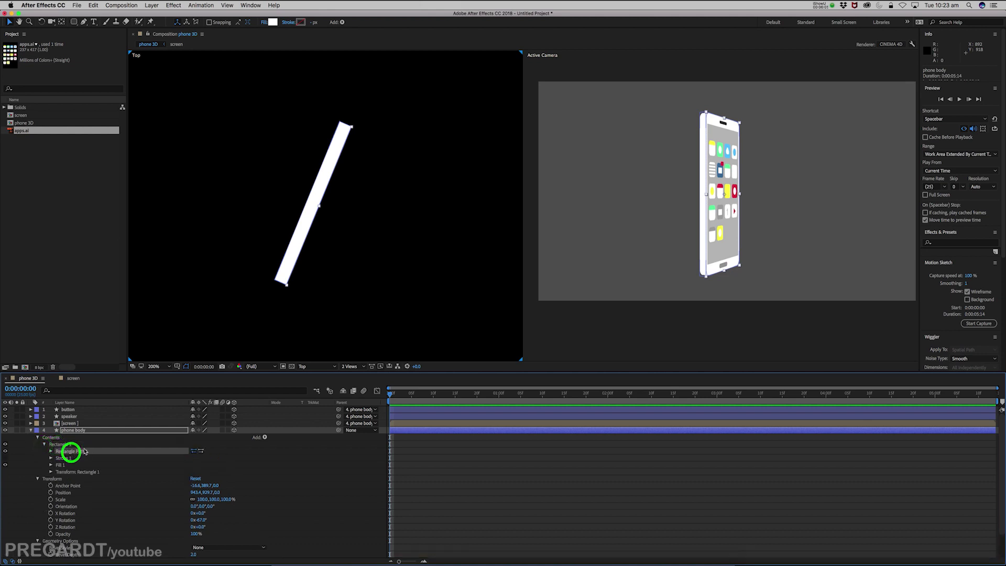
pyautogui.click(265, 437)
pyautogui.moveTo(302, 471)
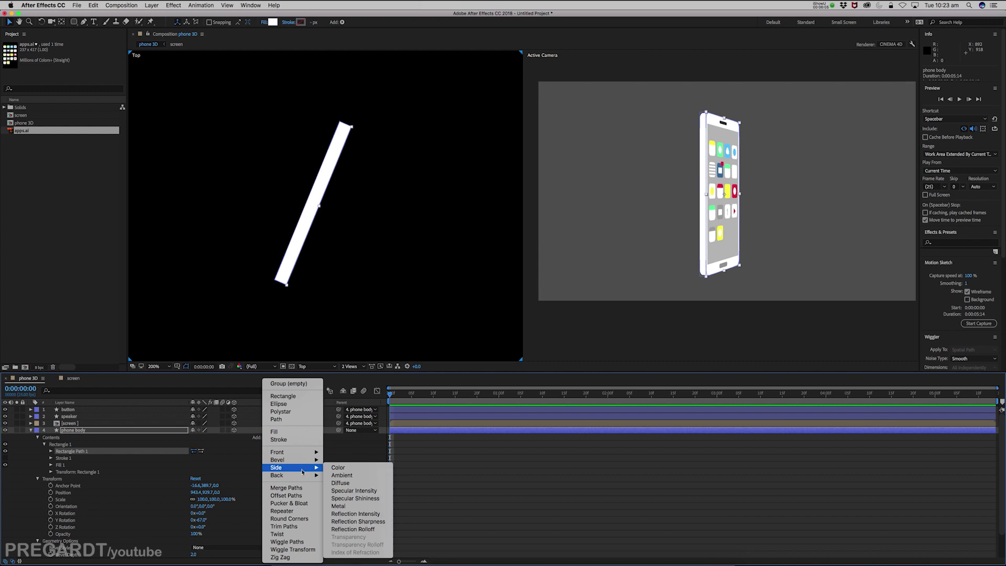
pyautogui.click(334, 468)
# Set the phone body's side color to gray 9F9F9F.
pyautogui.click(195, 485)
pyautogui.click(410, 298)
pyautogui.moveTo(411, 297); pyautogui.dragTo(402, 279)
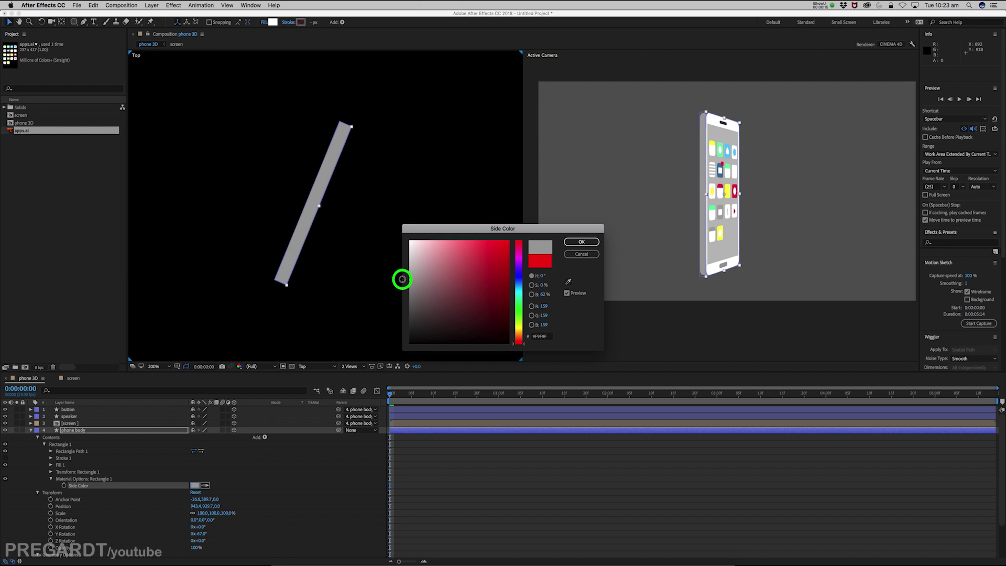
pyautogui.click(588, 243)
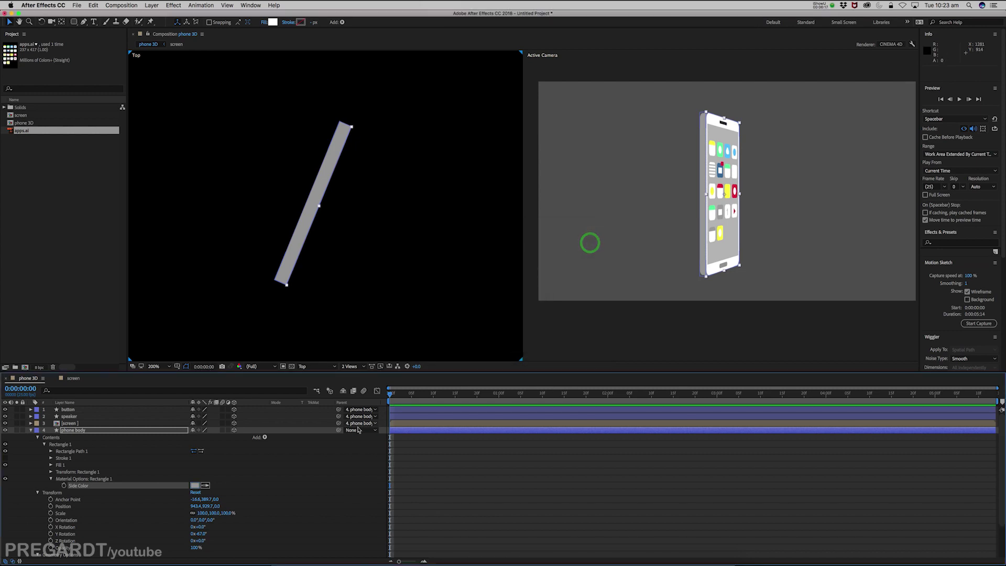
# Turn the phone body around to a Y rotation of -138° so its back faces the camera.
pyautogui.scroll(-2, 132, 522)
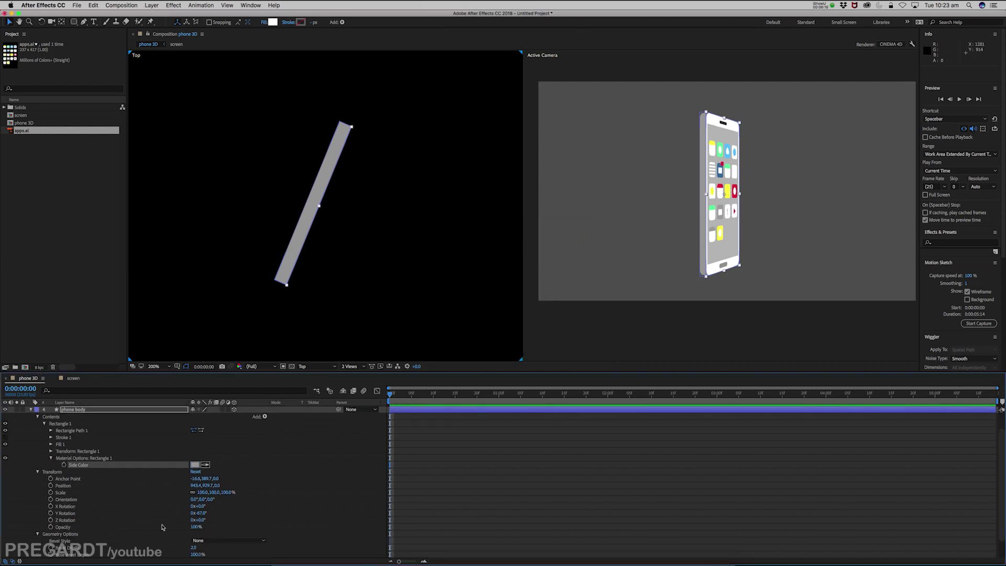
pyautogui.moveTo(202, 516); pyautogui.dragTo(177, 514)
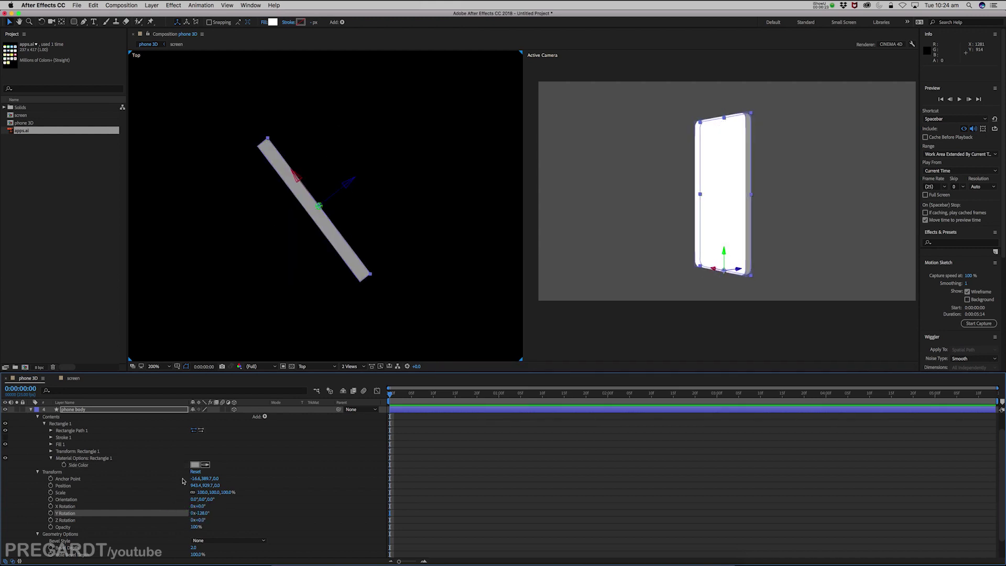
# Add a Back Color material option to the rectangle in the phone body's contents.
pyautogui.click(72, 431)
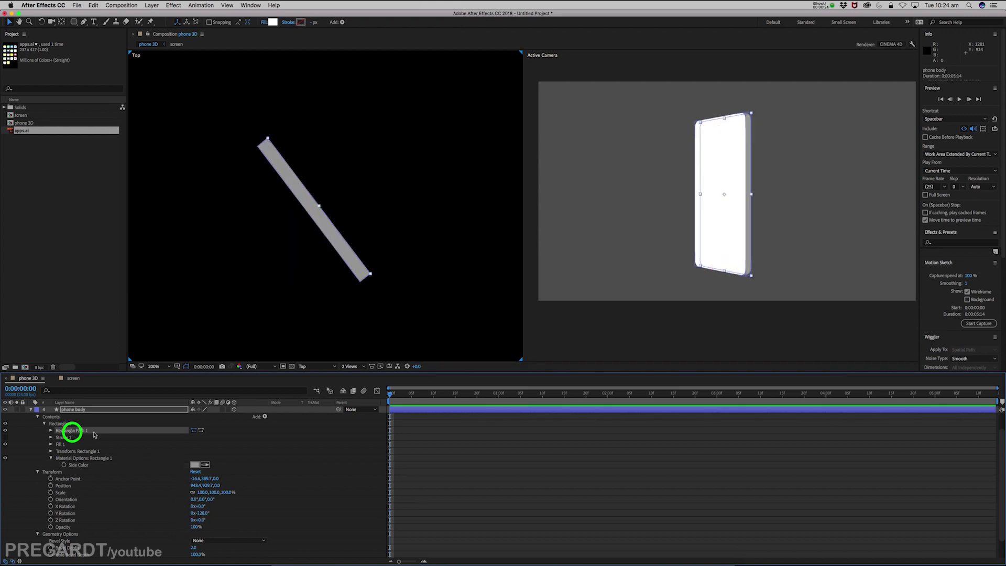
pyautogui.click(264, 417)
pyautogui.moveTo(293, 475)
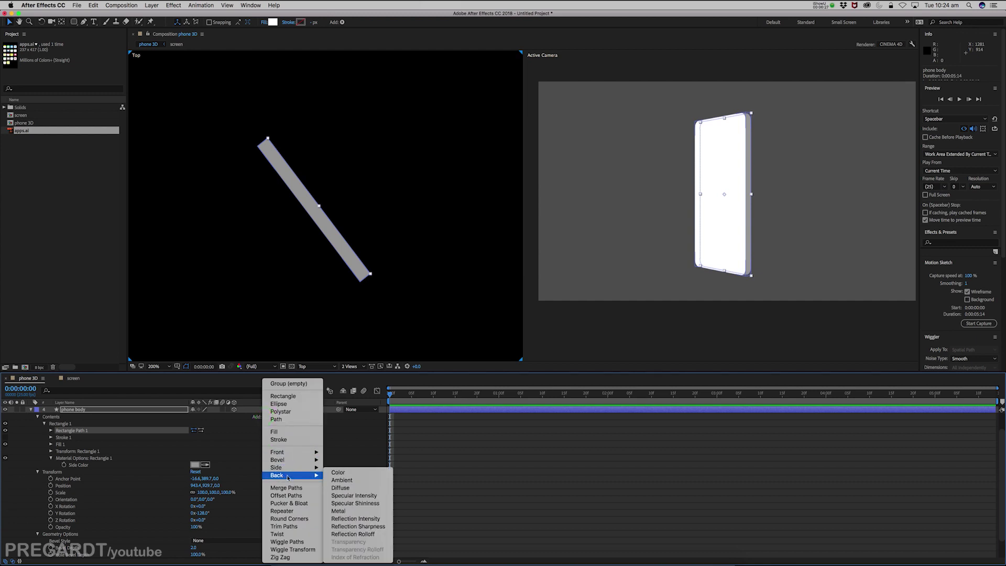
pyautogui.click(338, 473)
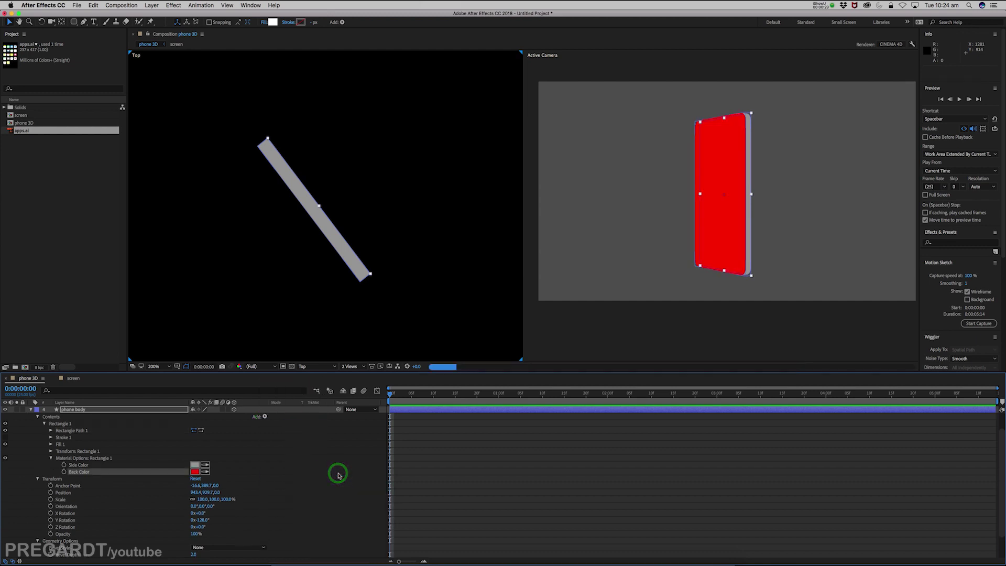
# Set the phone body's back color to dark gray 313131.
pyautogui.click(195, 471)
pyautogui.click(408, 315)
pyautogui.moveTo(408, 316); pyautogui.dragTo(405, 324)
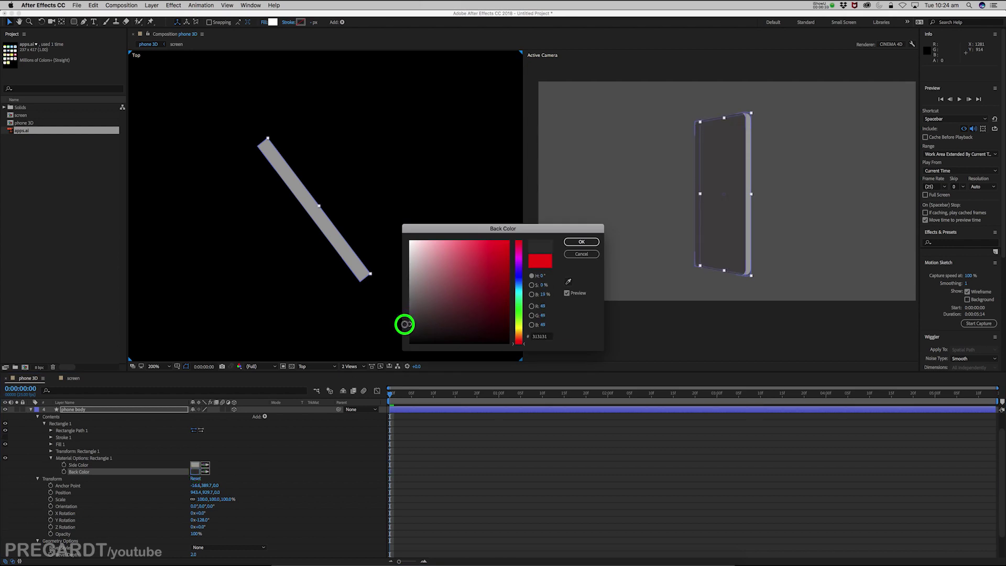
pyautogui.click(574, 244)
pyautogui.click(391, 442)
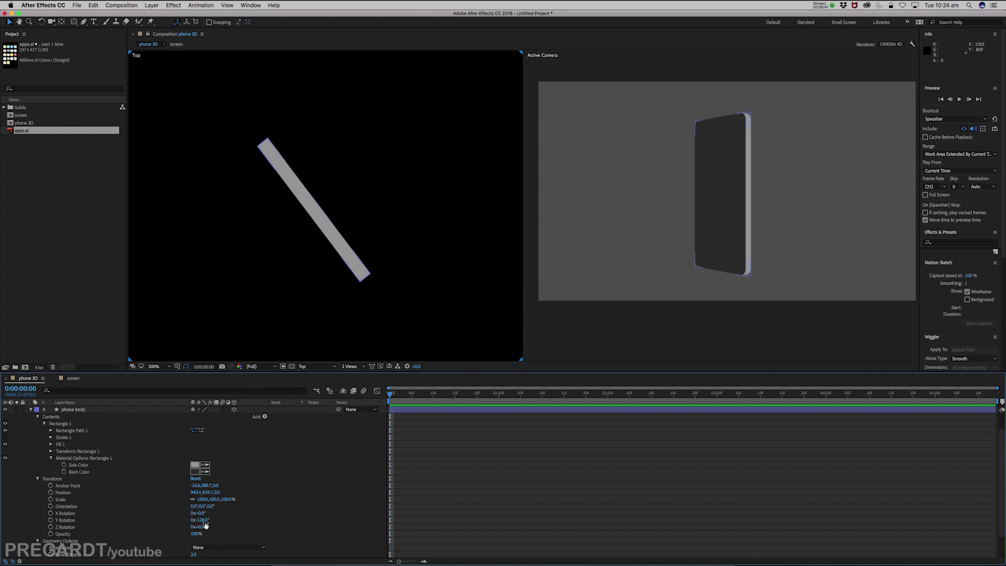
# Reset the phone body's Y rotation to 0° and collapse the layer's properties.
pyautogui.write('0')
pyautogui.press('Return')
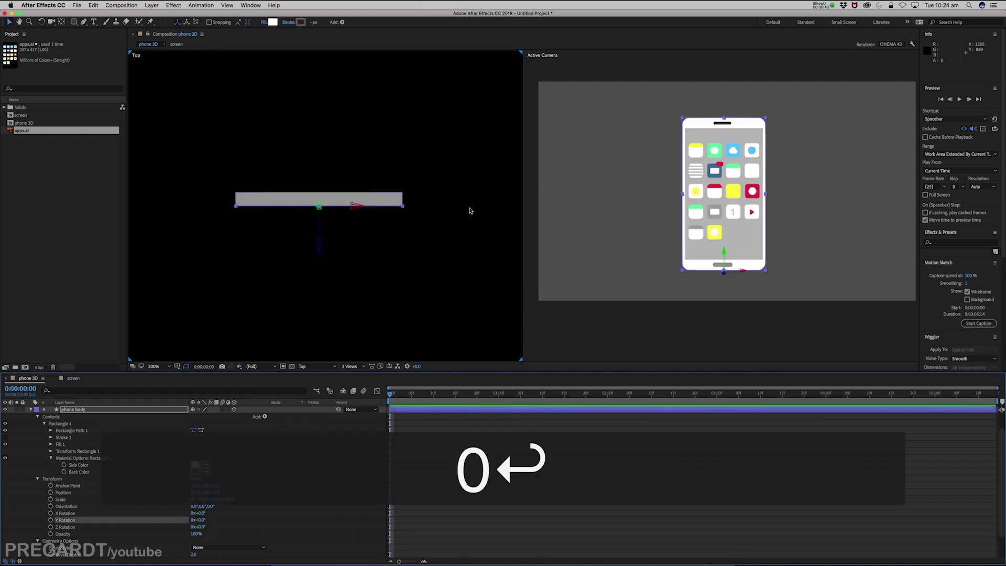
pyautogui.click(409, 445)
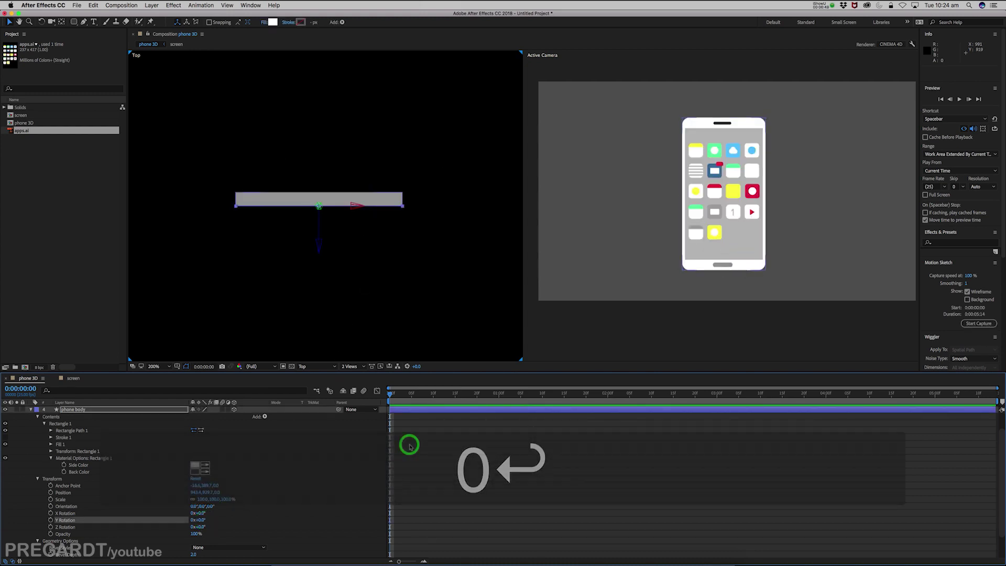
pyautogui.click(31, 410)
# Create a new empty shape layer and set the shape fill color to white.
pyautogui.click(152, 6)
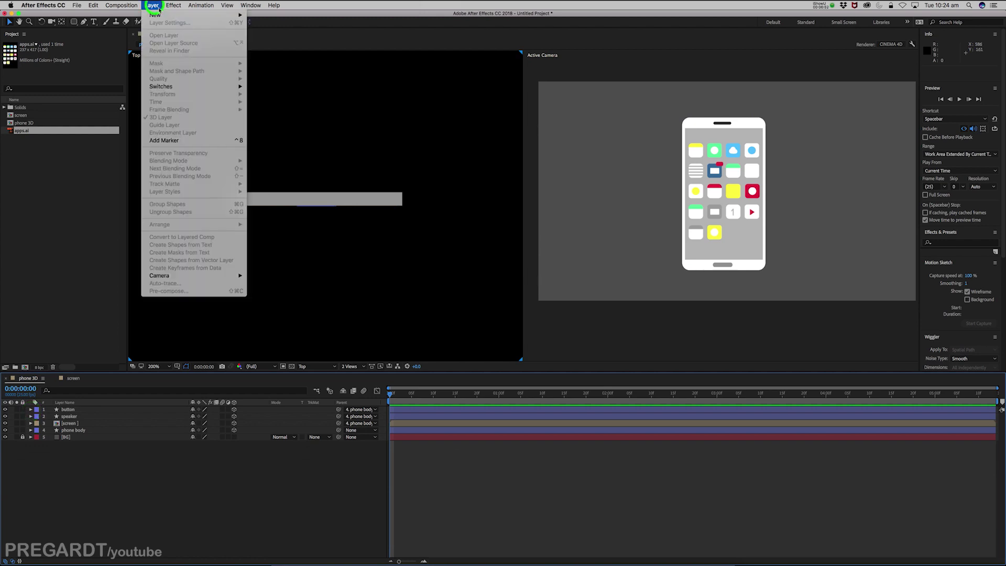
pyautogui.moveTo(157, 14)
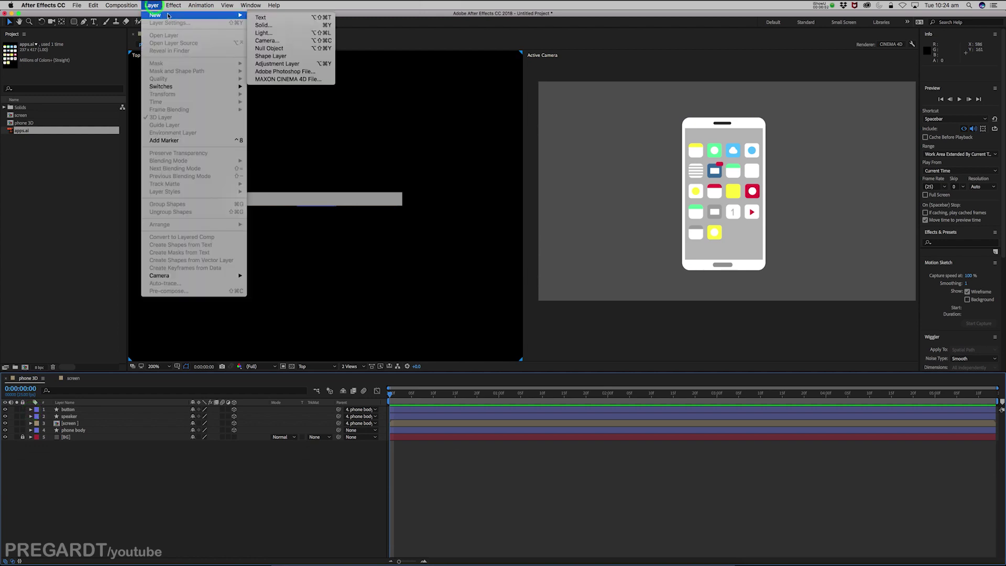
pyautogui.click(274, 57)
pyautogui.click(211, 23)
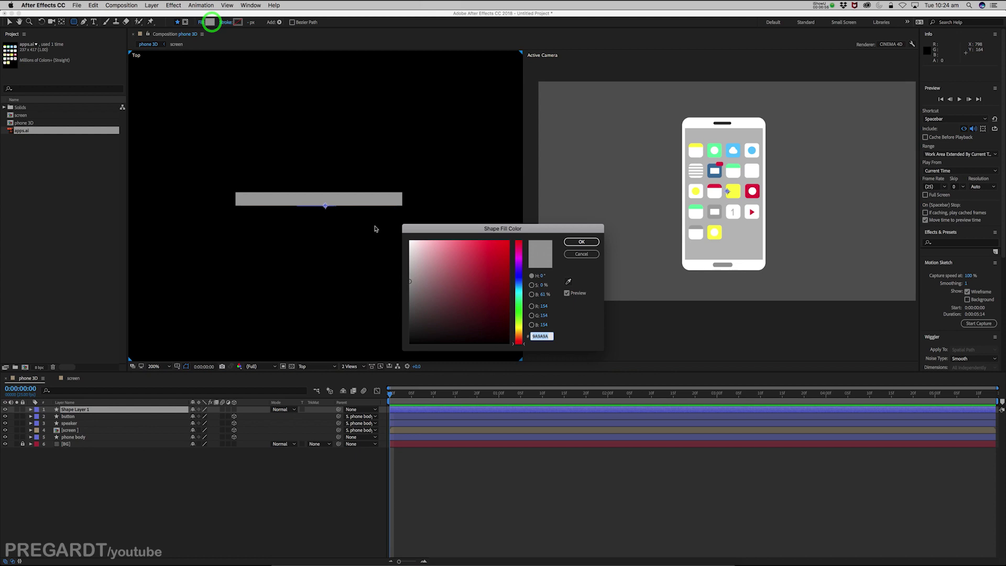
pyautogui.moveTo(413, 246); pyautogui.dragTo(403, 233)
pyautogui.click(592, 244)
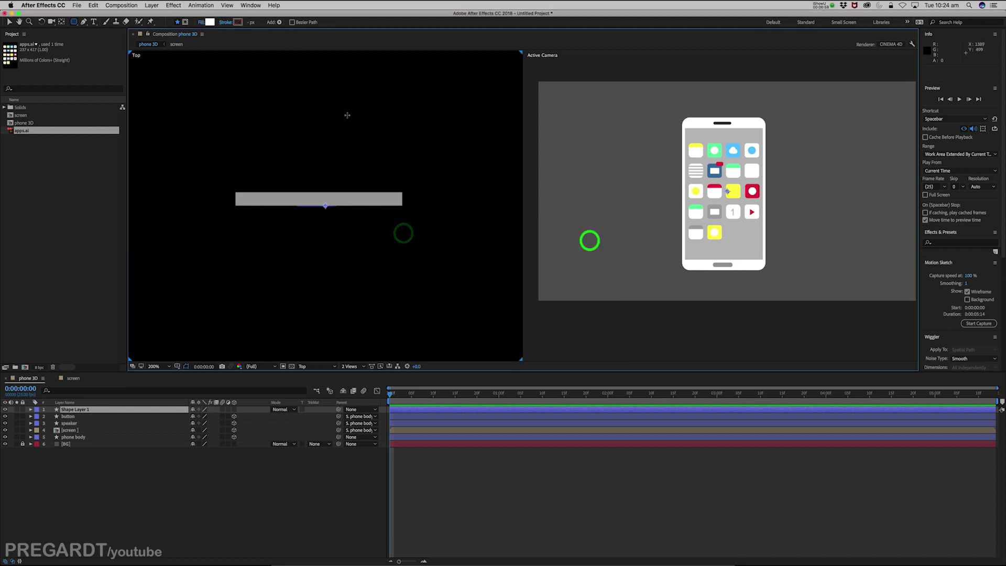
# Draw a white circle with the Ellipse tool over the middle of the phone in the active camera view.
pyautogui.moveTo(75, 22); pyautogui.dragTo(122, 41)
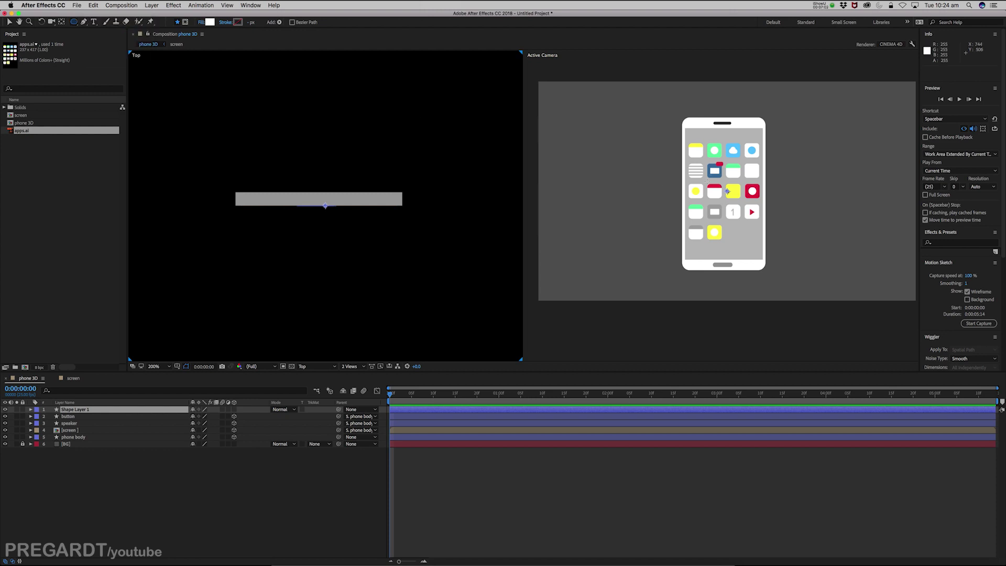
pyautogui.moveTo(727, 191)
pyautogui.mouseDown()
pyautogui.moveTo(732, 217)
pyautogui.moveTo(730, 208)
pyautogui.mouseUp()
pyautogui.press('v')
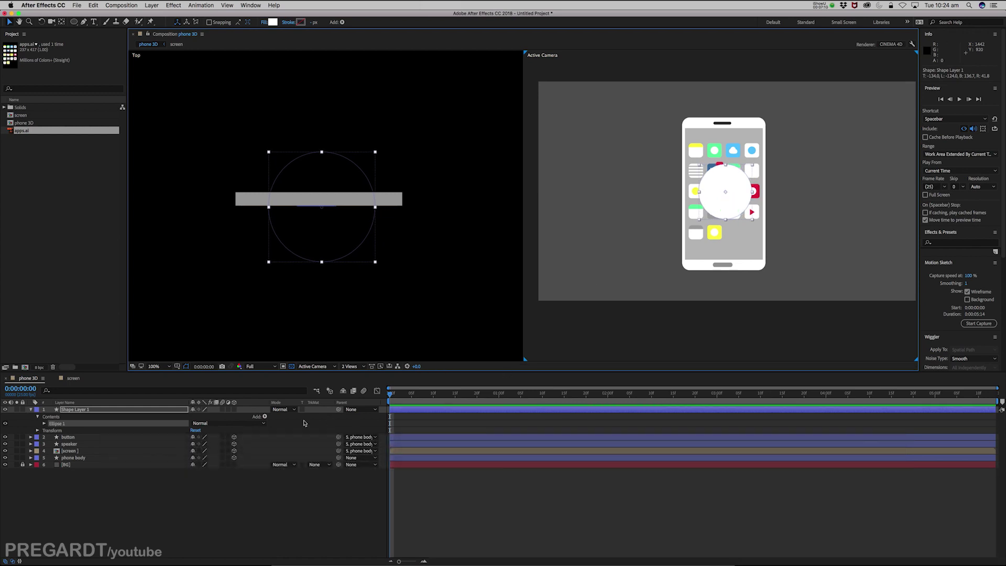
# Make the circle's shape layer 3D and rename it logo.
pyautogui.click(235, 409)
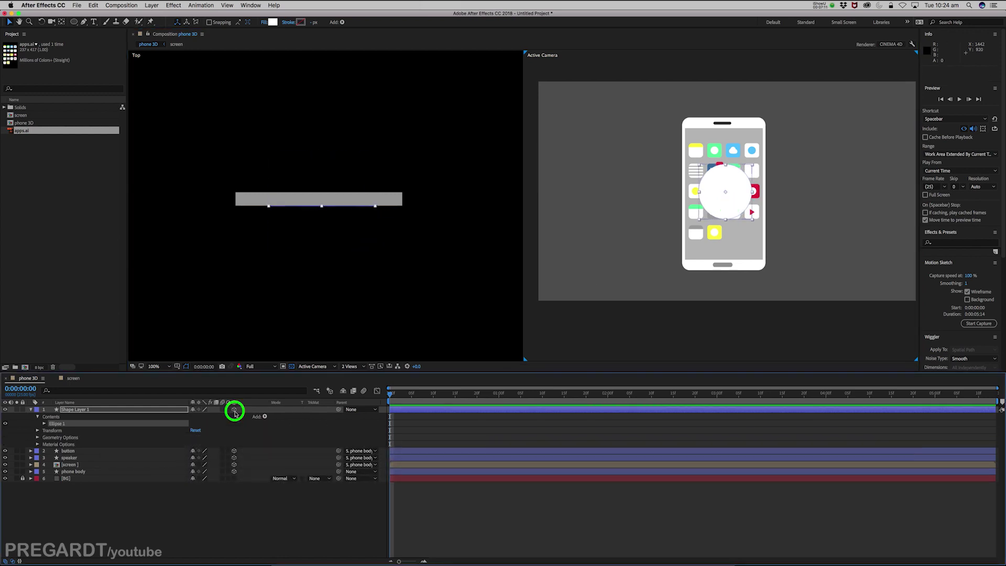
pyautogui.rightClick(122, 411)
pyautogui.click(140, 557)
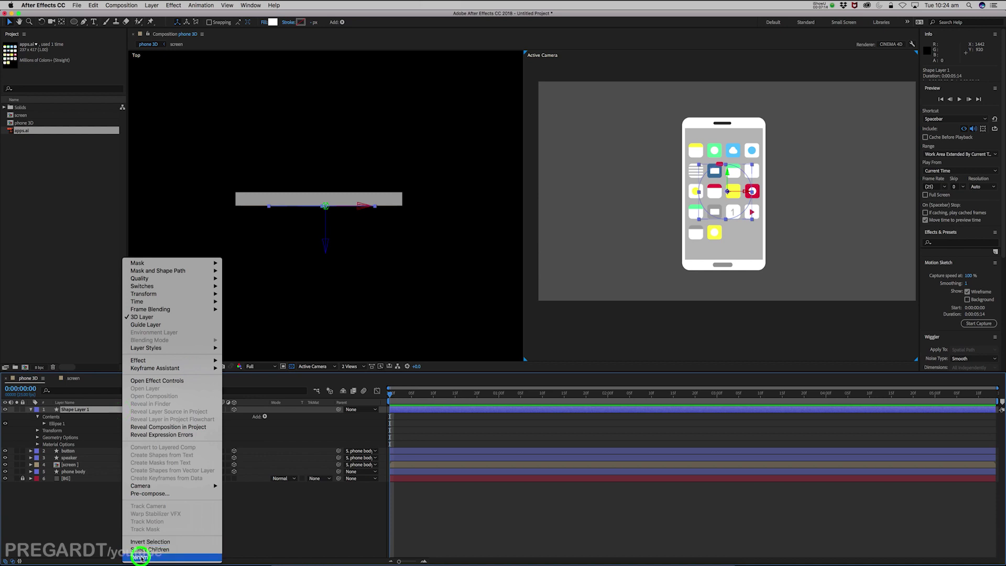
pyautogui.write('logo')
pyautogui.press('Return')
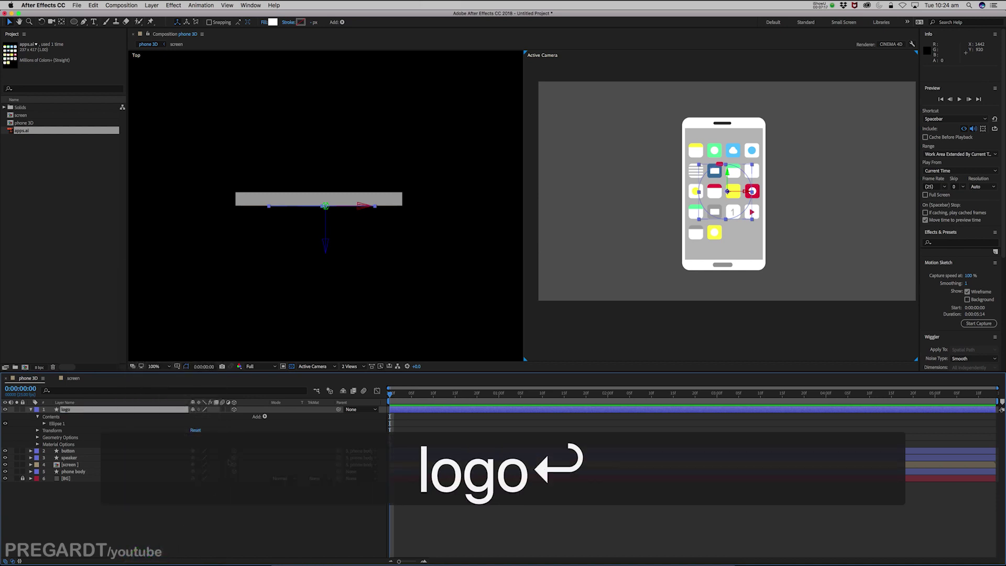
# Move the logo to the back face of the phone at a Z position of about 33 and parent it to the phone body.
pyautogui.scroll(5, 318, 239)
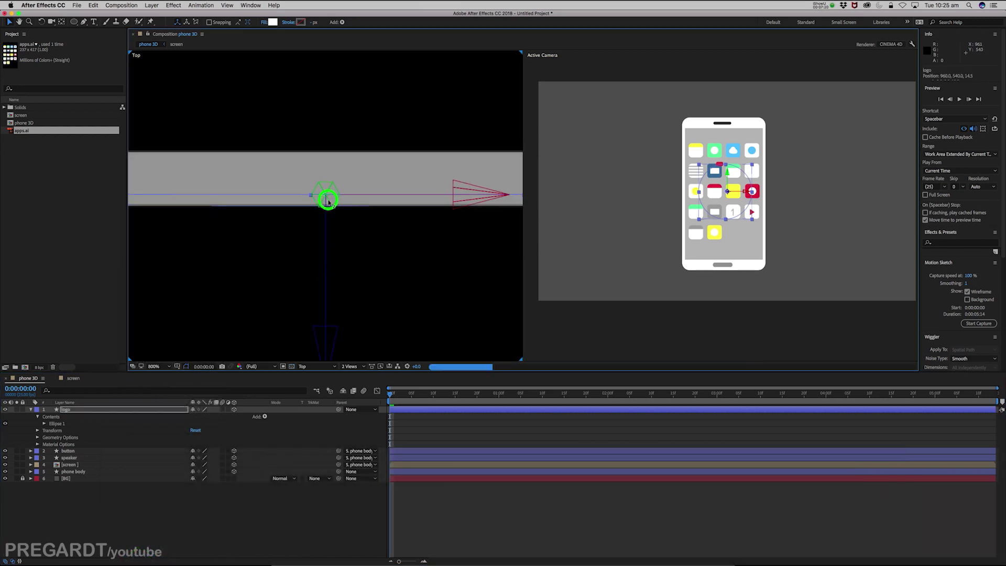
pyautogui.moveTo(331, 185); pyautogui.dragTo(357, 205)
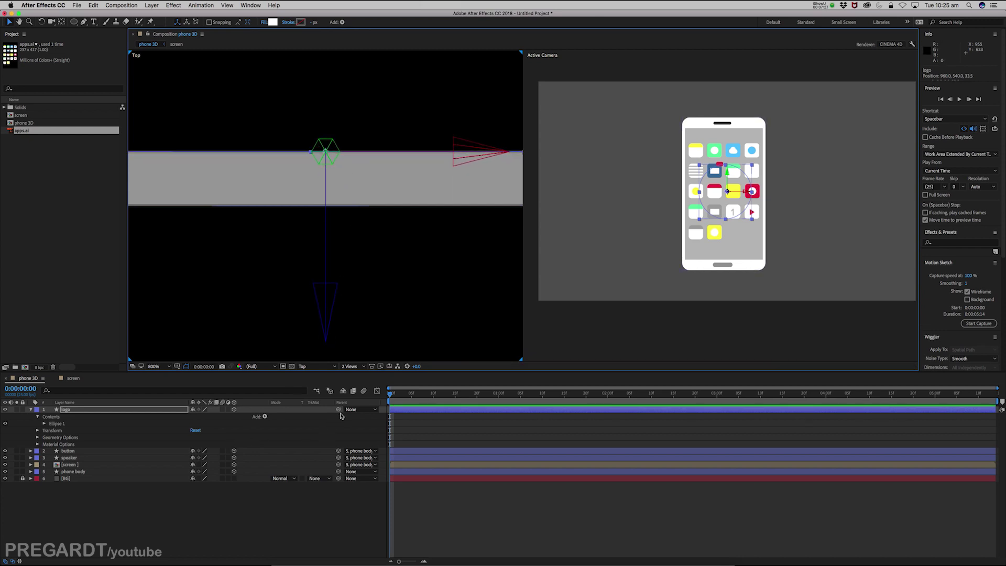
pyautogui.moveTo(339, 412); pyautogui.dragTo(82, 472)
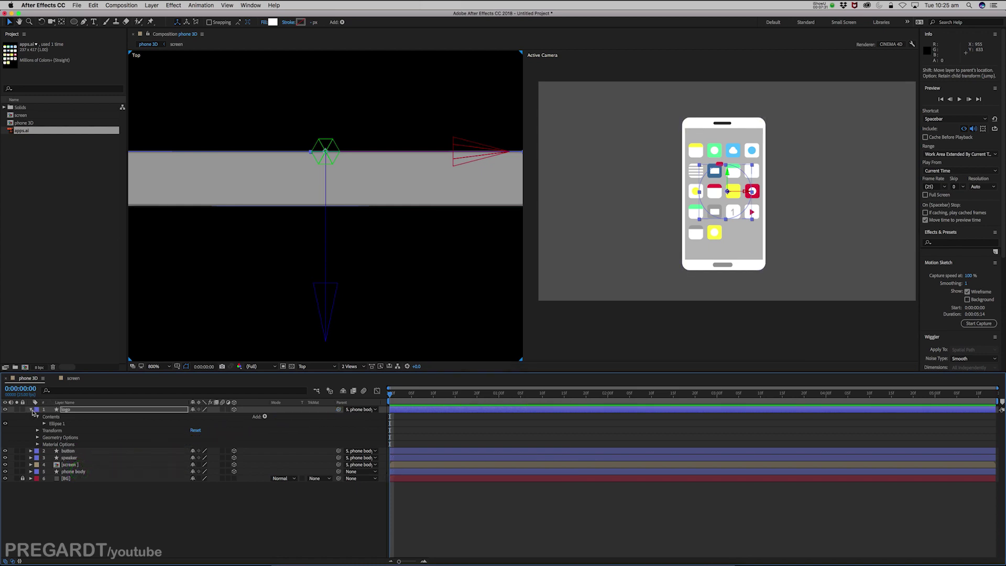
pyautogui.click(31, 409)
# Turn the phone body around its Y axis to check the logo on its back, and return the Y rotation to 0°.
pyautogui.click(74, 437)
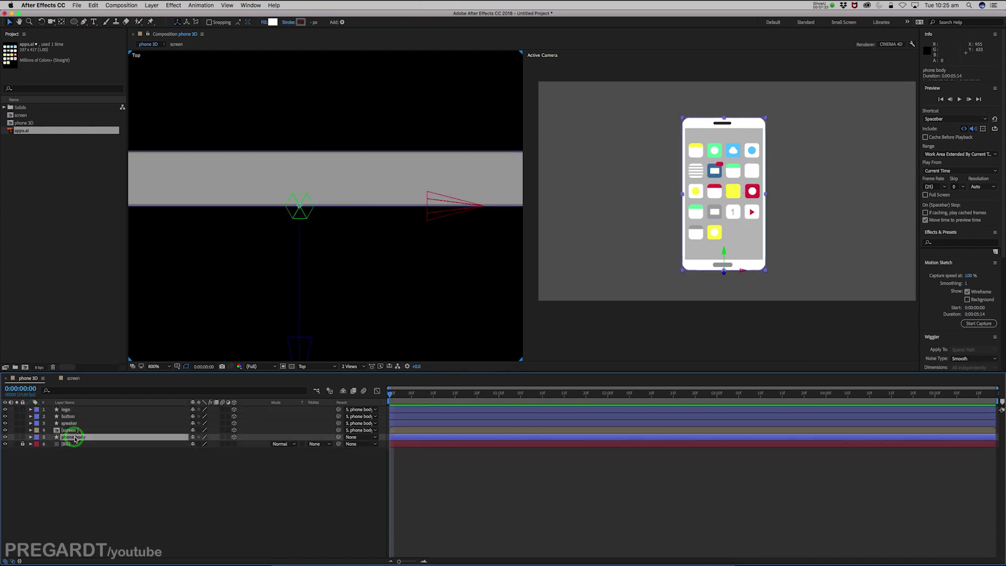
pyautogui.press('r')
pyautogui.moveTo(200, 460); pyautogui.dragTo(148, 459)
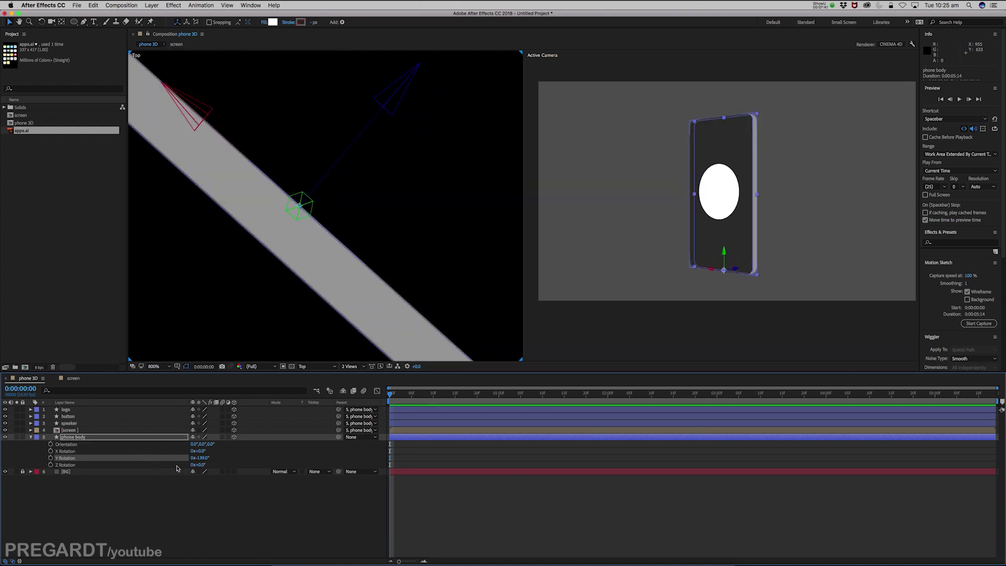
pyautogui.write('0')
pyautogui.press('Return')
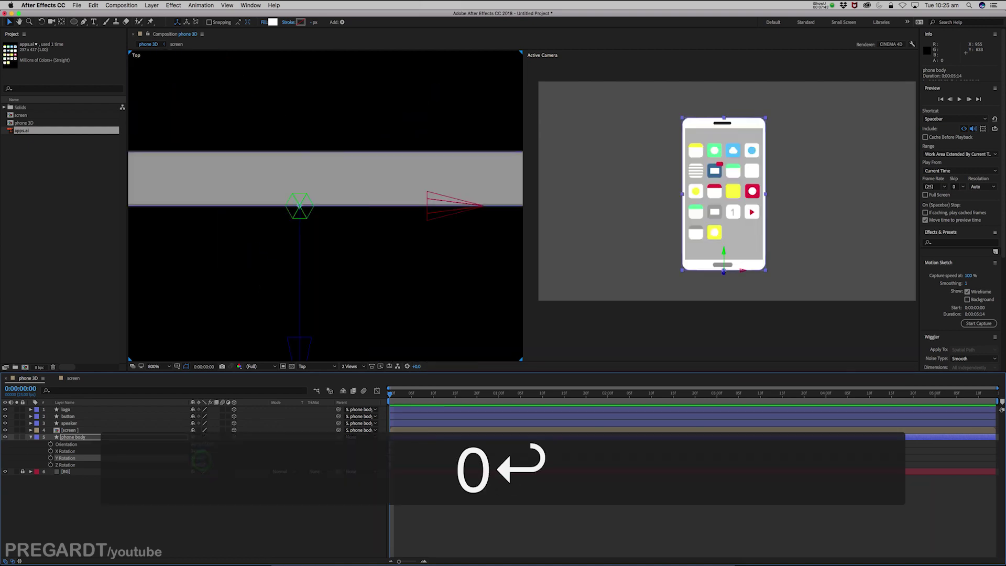
# Create a two-node camera with the 80mm preset.
pyautogui.scroll(-6, 455, 284)
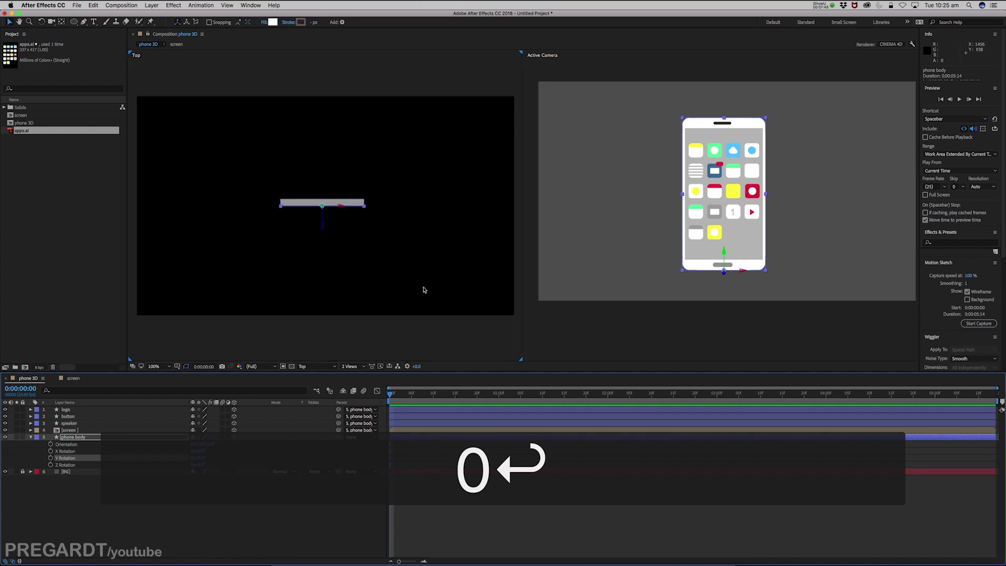
pyautogui.moveTo(663, 237); pyautogui.dragTo(653, 242)
pyautogui.press('v')
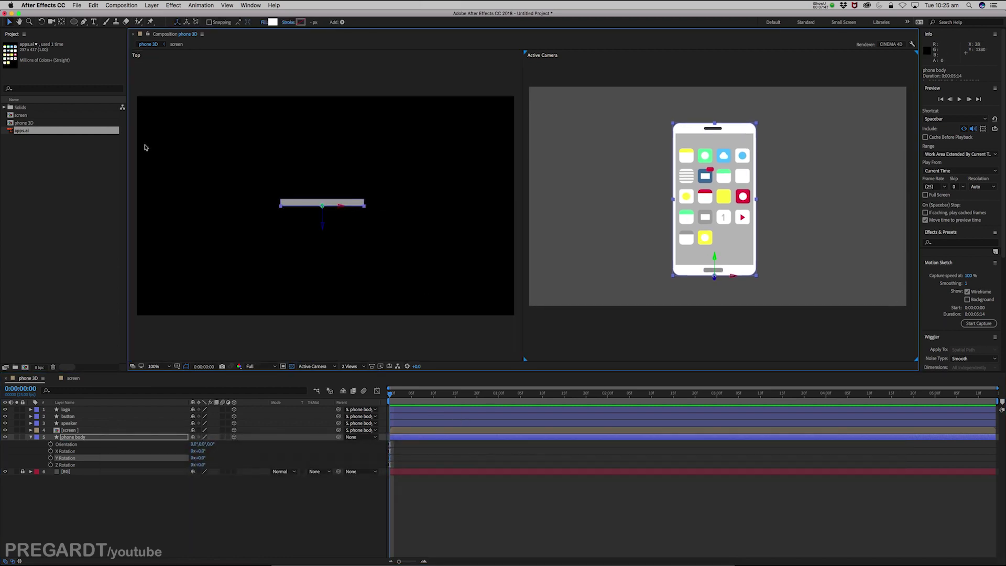
pyautogui.click(151, 5)
pyautogui.moveTo(158, 15)
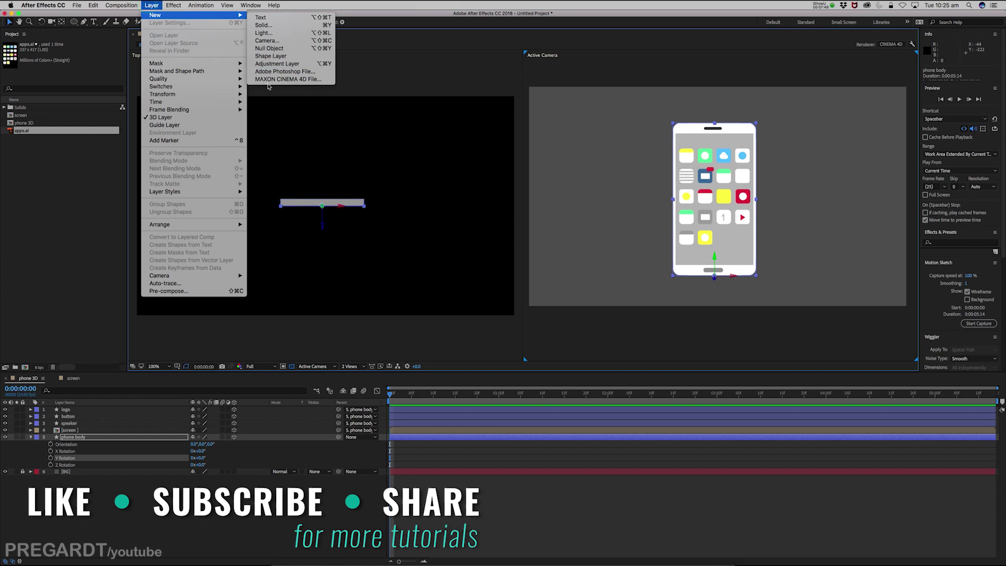
pyautogui.click(266, 41)
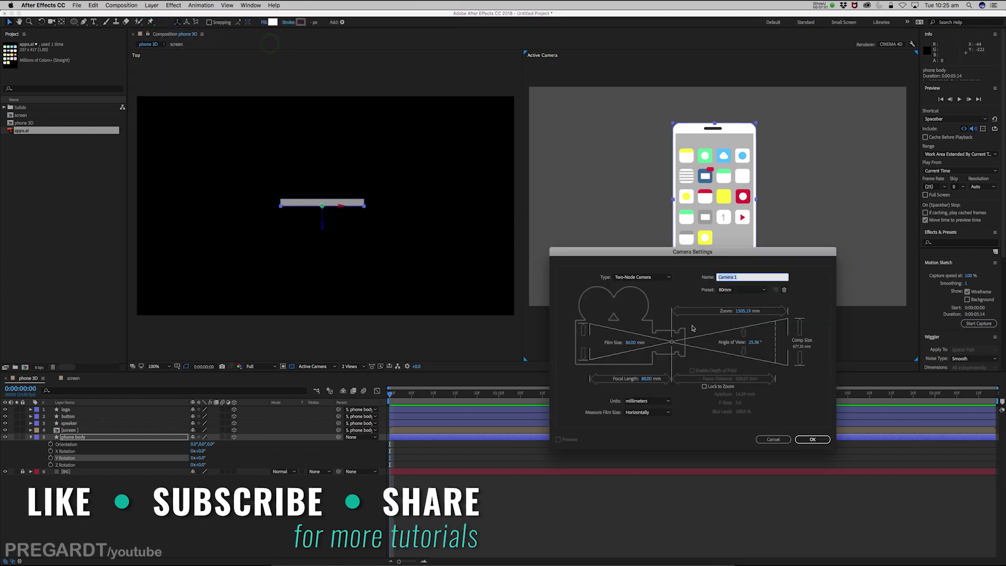
pyautogui.click(739, 289)
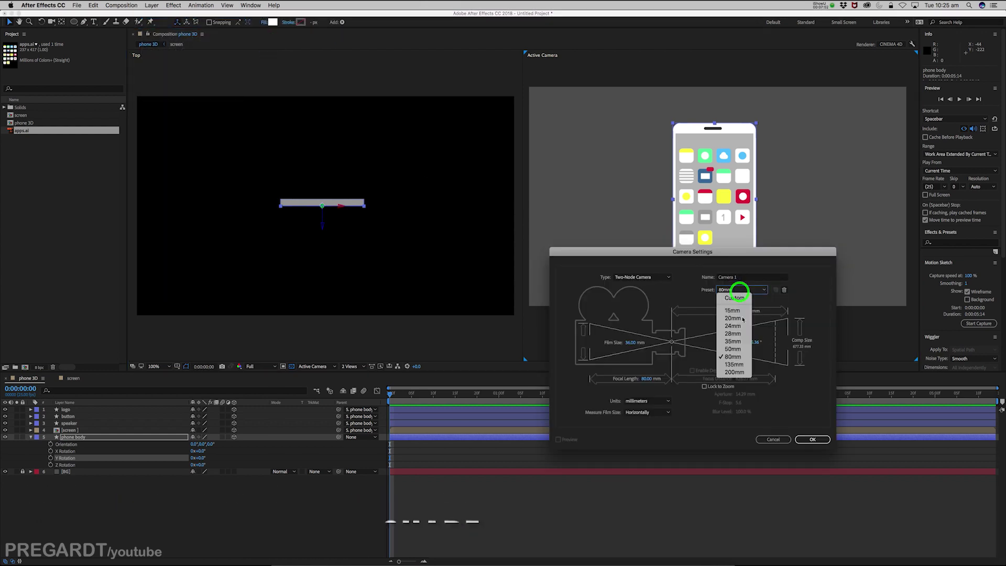
pyautogui.click(737, 356)
pyautogui.click(811, 439)
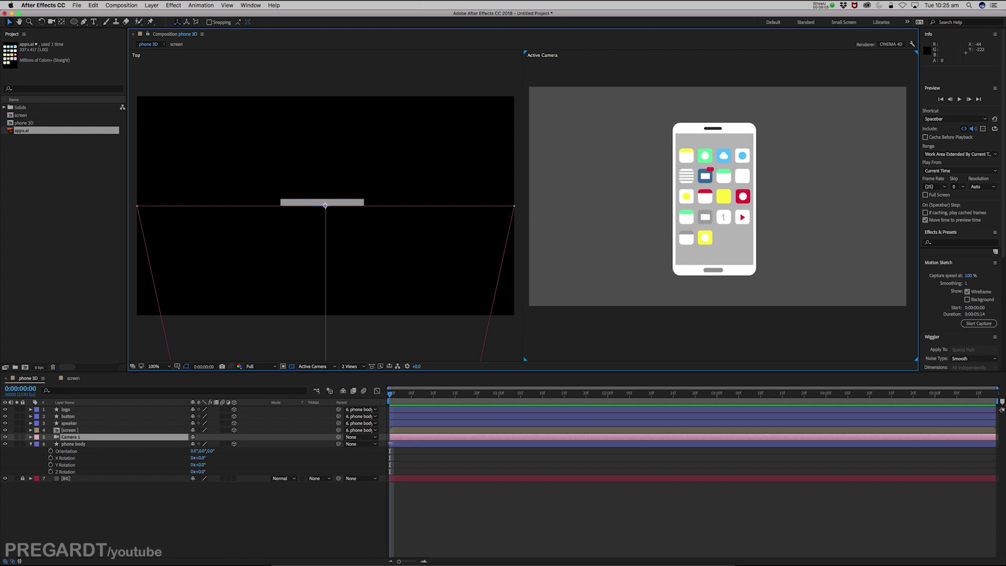
# Move the camera layer to the top of the layer stack, above the logo layer.
pyautogui.scroll(-2, 344, 324)
pyautogui.moveTo(342, 302); pyautogui.dragTo(341, 238)
pyautogui.press('v')
pyautogui.click(341, 253)
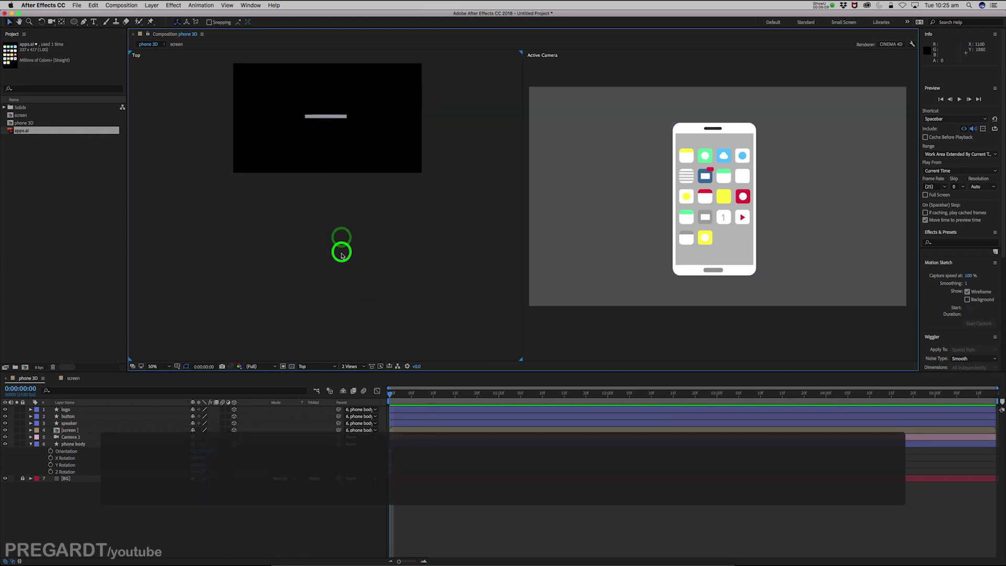
pyautogui.click(404, 433)
pyautogui.moveTo(73, 436); pyautogui.dragTo(81, 407)
# Try repositioning the camera along its Z axis in the top view, and undo the move.
pyautogui.press(',')
pyautogui.scroll(-2, 297, 299)
pyautogui.scroll(4, 298, 283)
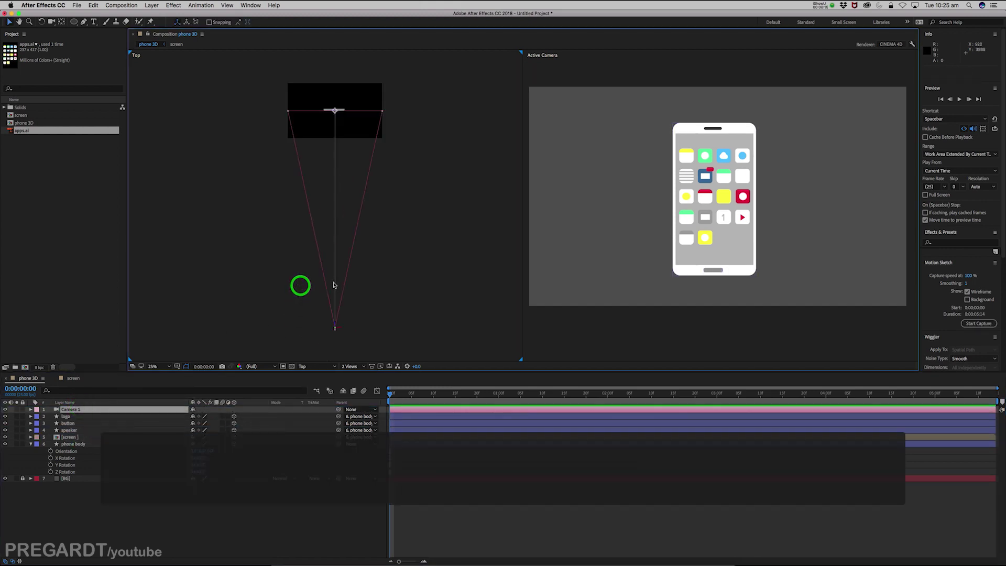
pyautogui.press('h')
pyautogui.moveTo(317, 278)
pyautogui.mouseDown()
pyautogui.moveTo(310, 220)
pyautogui.moveTo(321, 292)
pyautogui.moveTo(321, 281)
pyautogui.mouseUp()
pyautogui.press('v')
pyautogui.moveTo(331, 326); pyautogui.dragTo(332, 254)
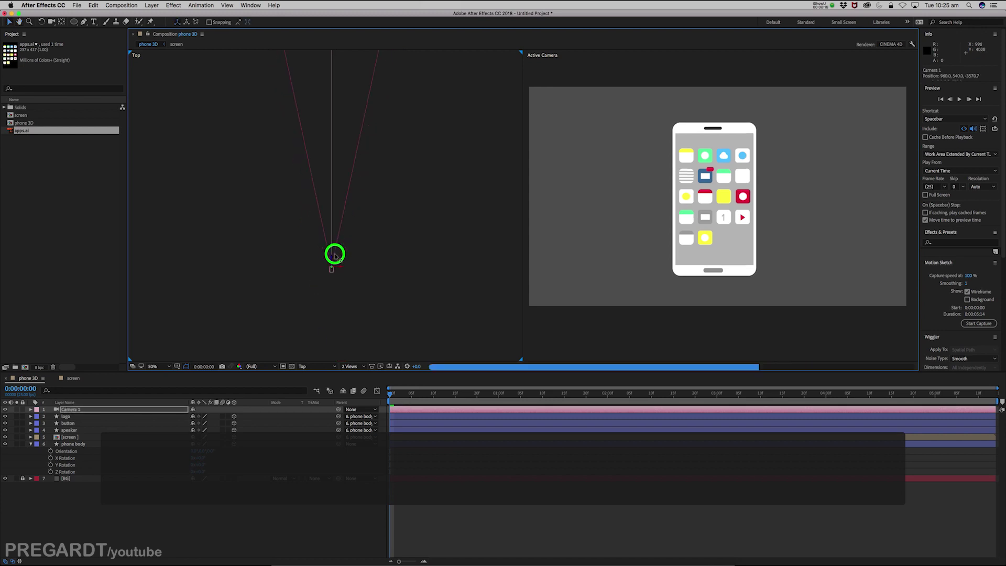
pyautogui.moveTo(334, 314); pyautogui.dragTo(340, 264)
pyautogui.press('super+z')
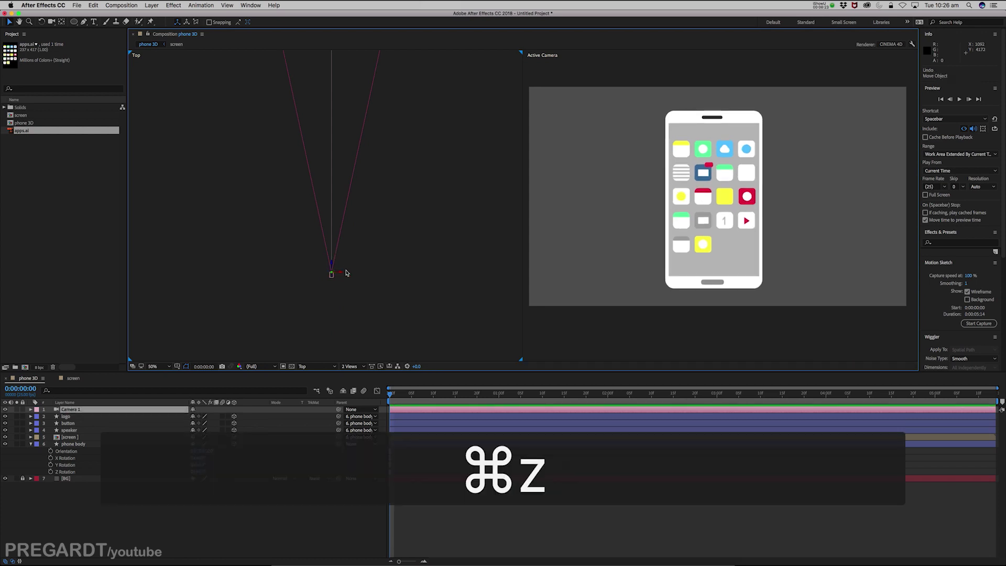
# Move the phone body along its X axis in the top view, away from the centre to about X 405.
pyautogui.scroll(5, 371, 151)
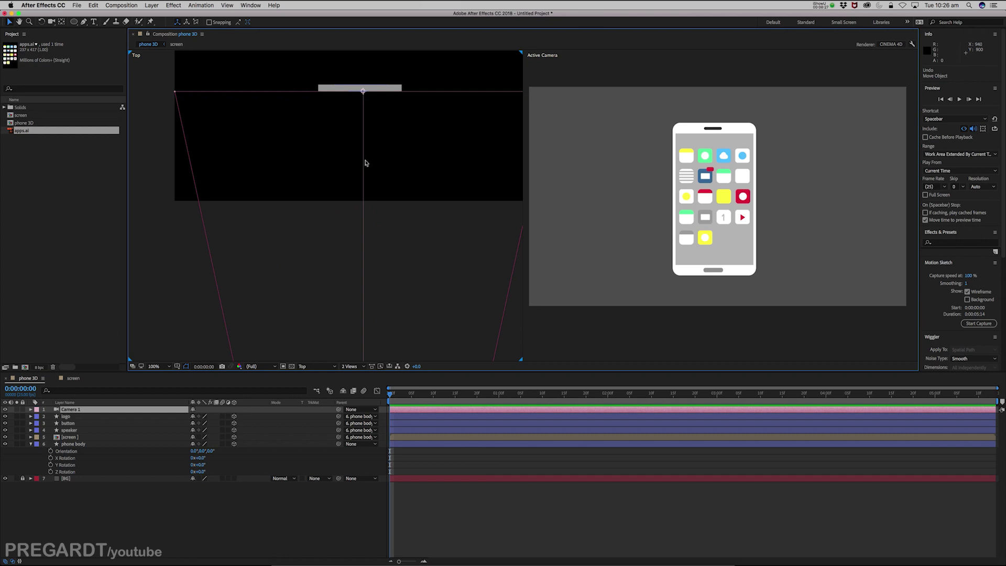
pyautogui.scroll(5, 363, 165)
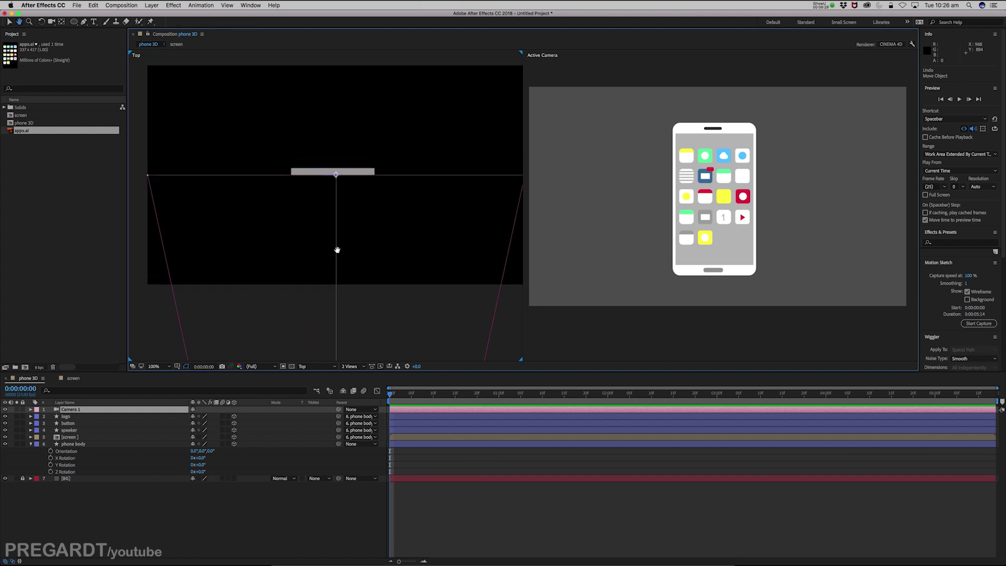
pyautogui.click(410, 444)
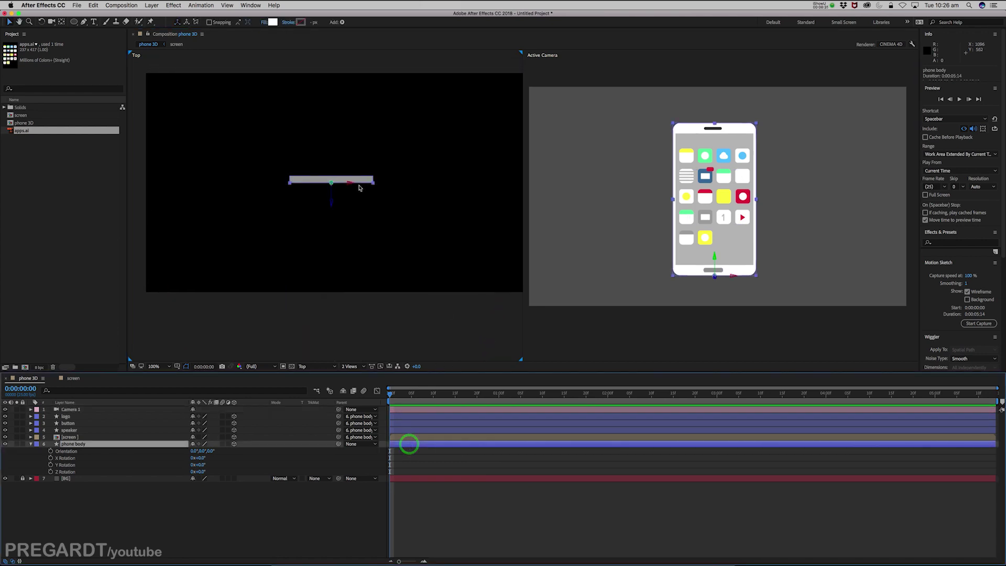
pyautogui.moveTo(363, 180); pyautogui.dragTo(258, 175)
pyautogui.press('Return')
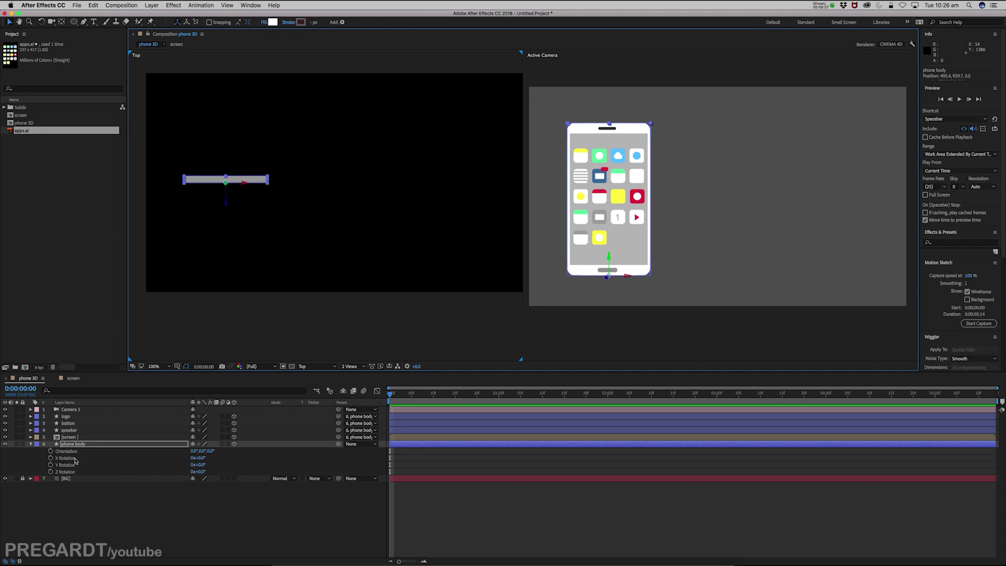
# Start Position and Y Rotation keyframes on the phone body at 0:00:00:00 and set the Y rotation there to about -32°.
pyautogui.press('p')
pyautogui.click(50, 451)
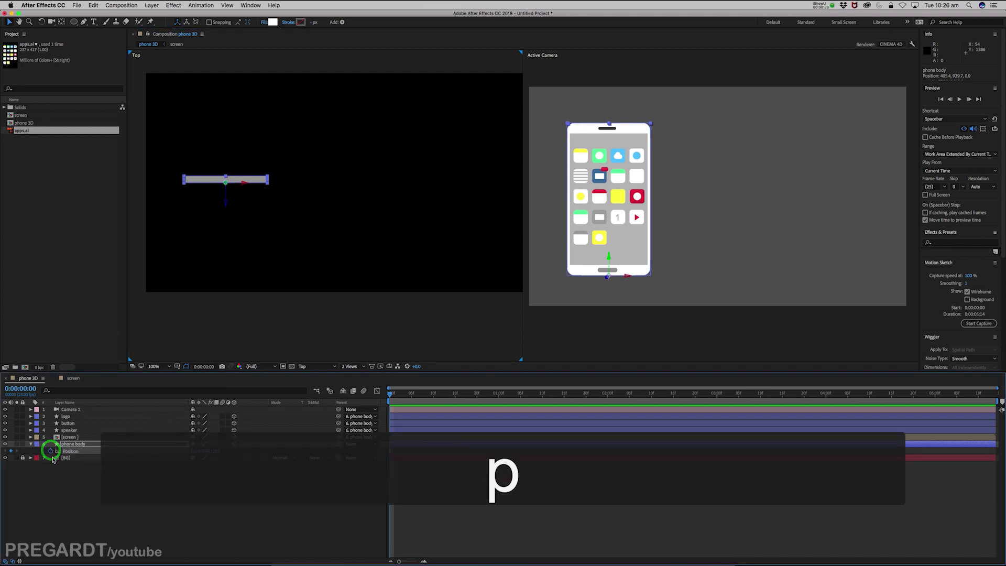
pyautogui.press('r')
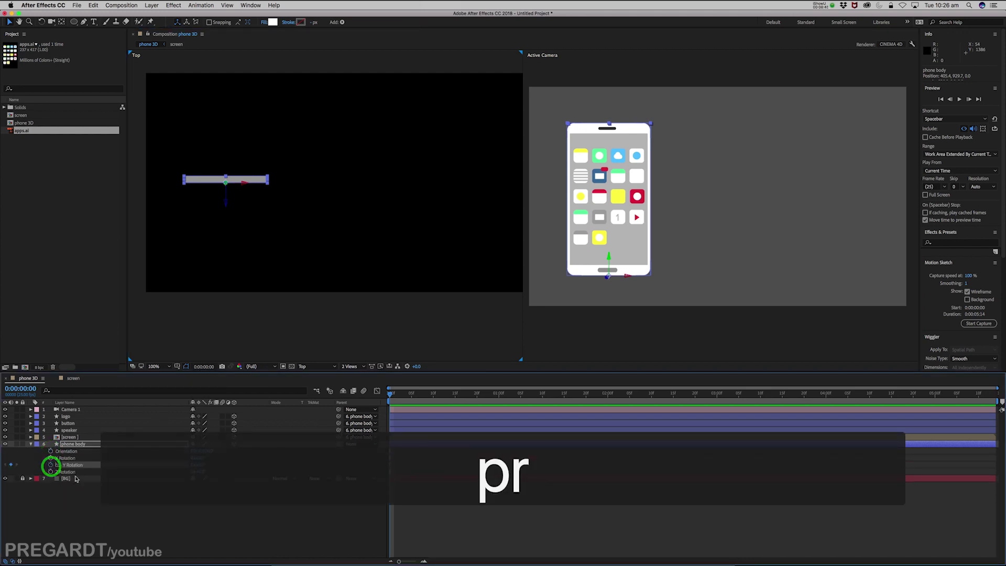
pyautogui.press('u')
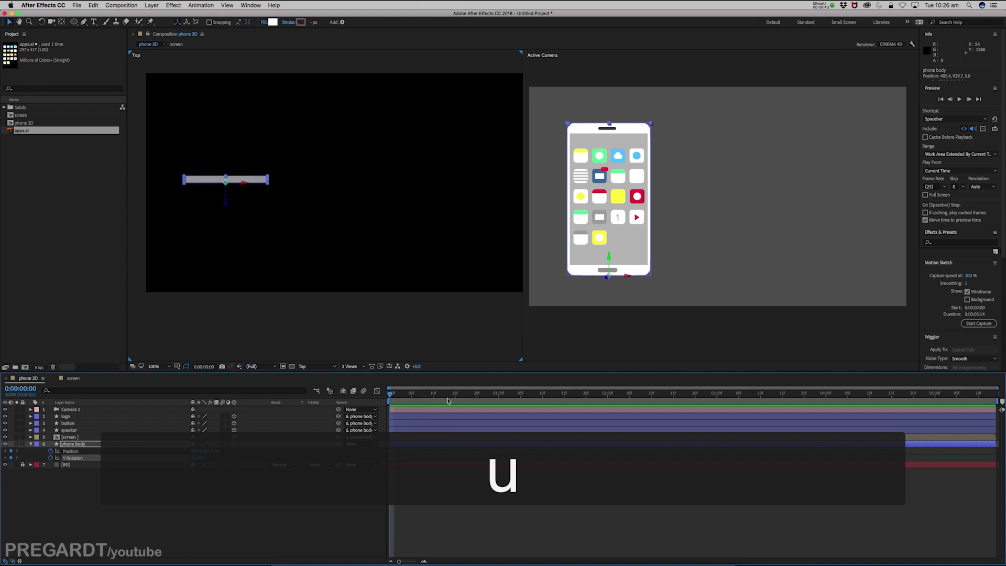
pyautogui.moveTo(525, 401); pyautogui.dragTo(562, 410)
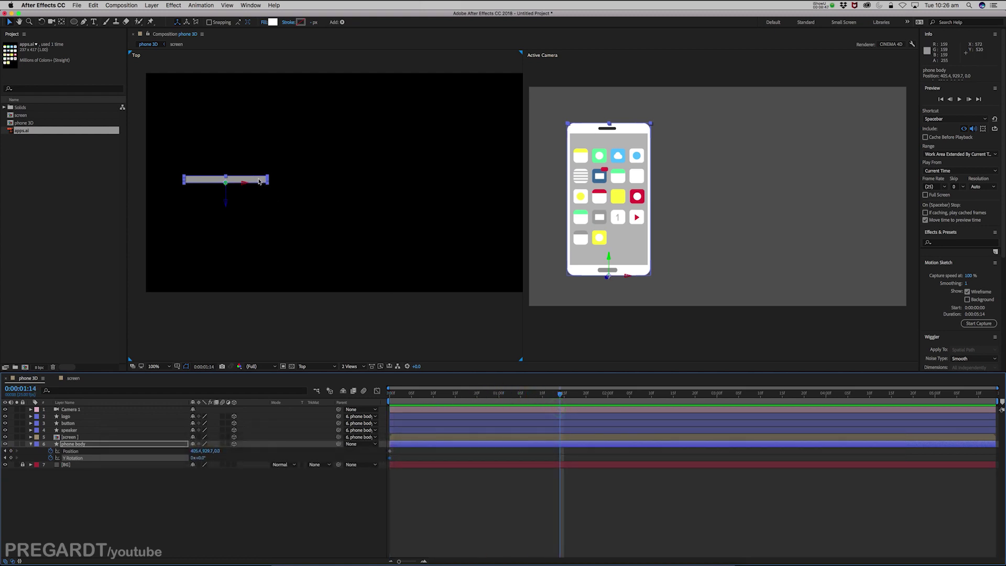
pyautogui.moveTo(394, 398); pyautogui.dragTo(381, 396)
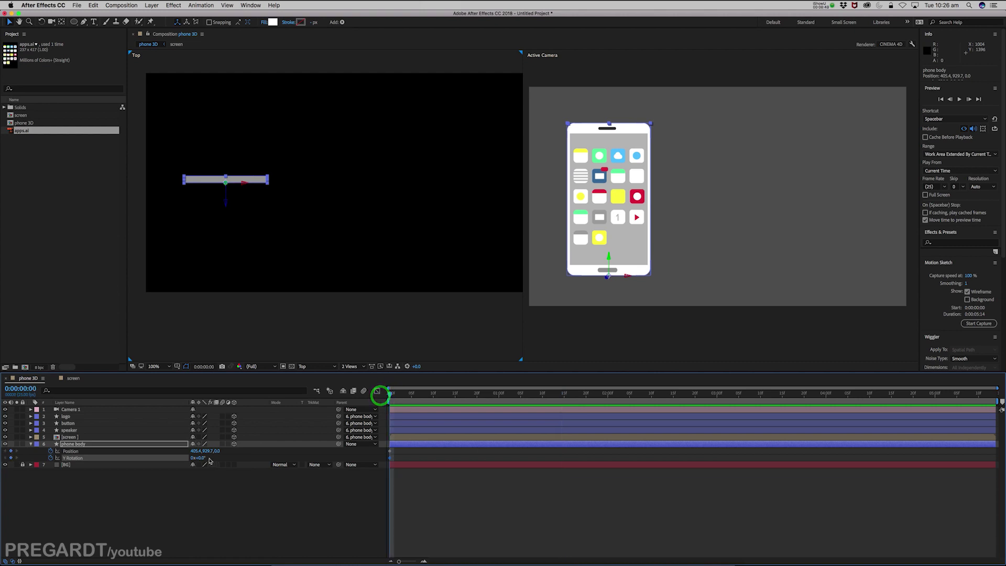
pyautogui.moveTo(202, 460)
pyautogui.mouseDown()
pyautogui.moveTo(213, 458)
pyautogui.moveTo(189, 459)
pyautogui.mouseUp()
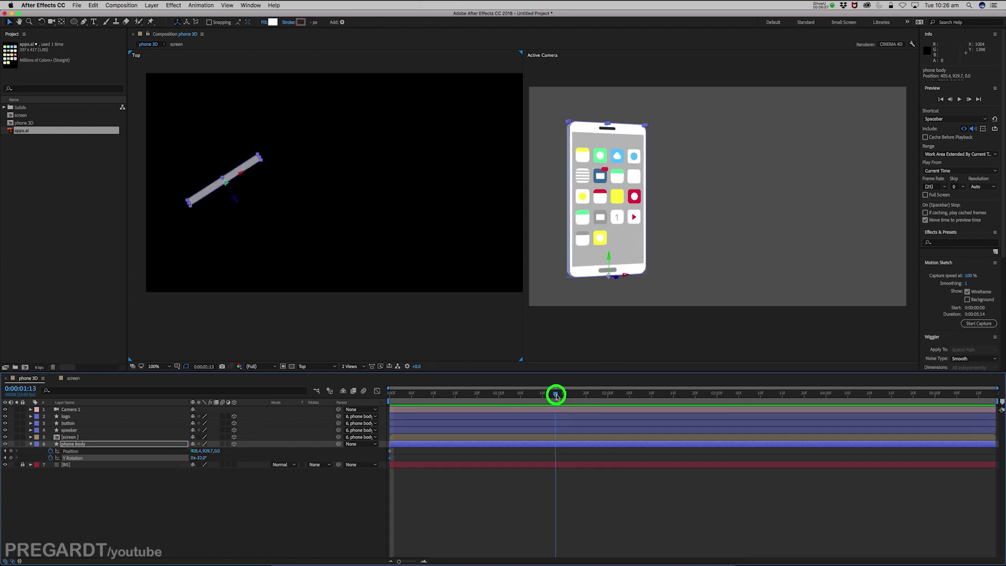
# At 0:00:01:13, move the phone body along X to about 1529 and turn its Y rotation to 1x+42°.
pyautogui.moveTo(252, 164); pyautogui.dragTo(471, 175)
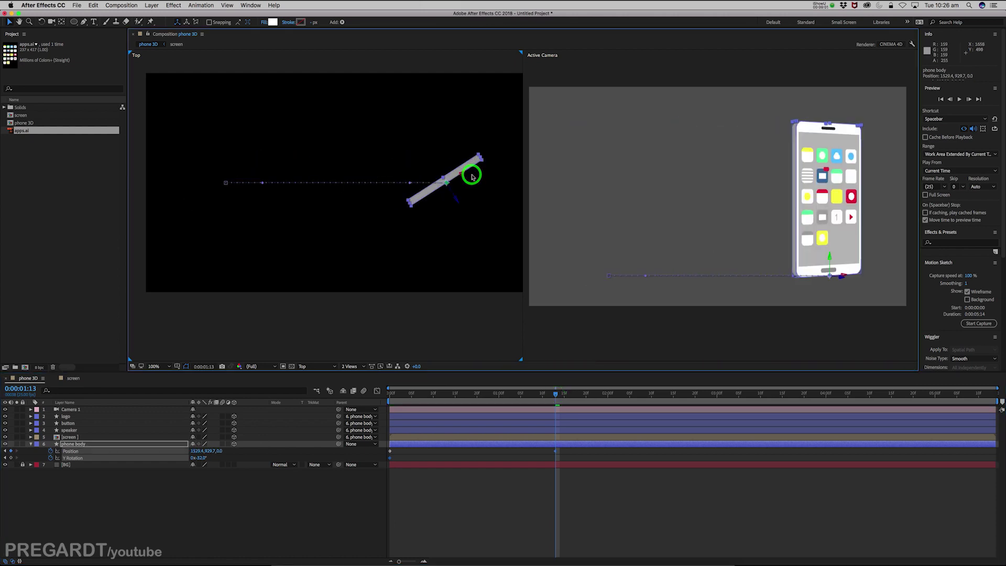
pyautogui.moveTo(204, 459); pyautogui.dragTo(372, 456)
# Apply Easy Ease to the phone body's Position and Y Rotation keyframes and lengthen their easing handles in the speed graph for a steeper peak.
pyautogui.moveTo(558, 453); pyautogui.dragTo(392, 467)
pyautogui.press('F9')
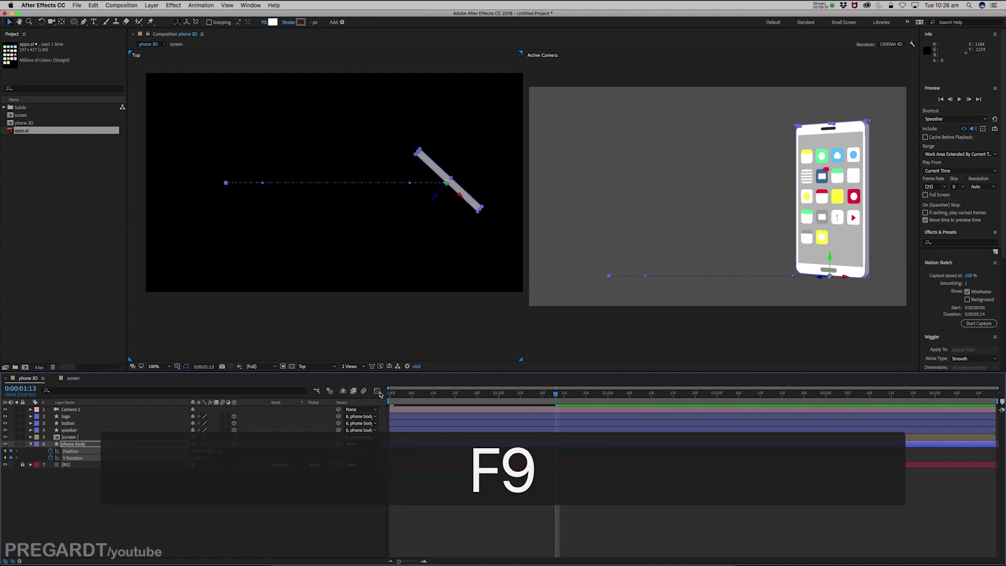
pyautogui.click(378, 391)
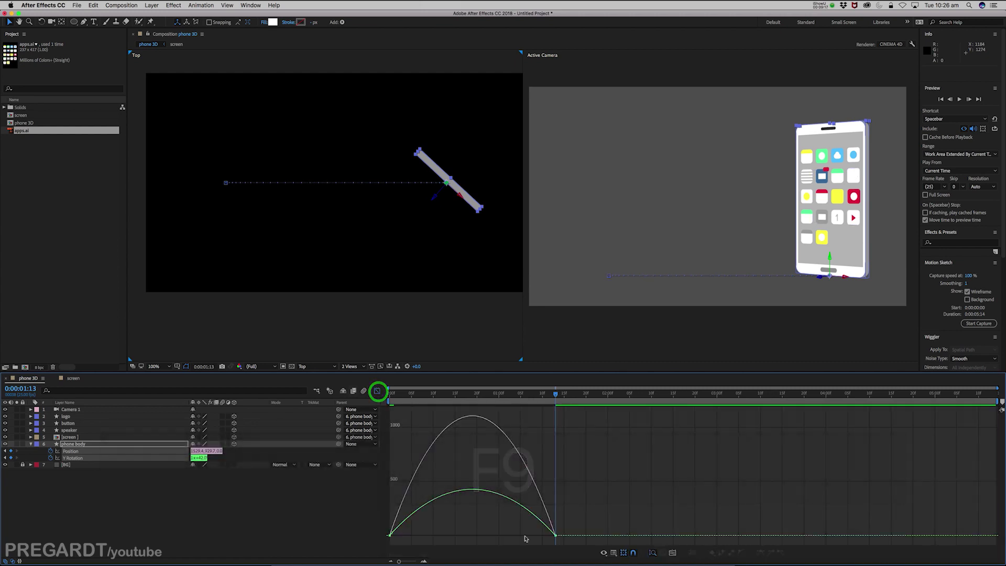
pyautogui.rightClick(596, 477)
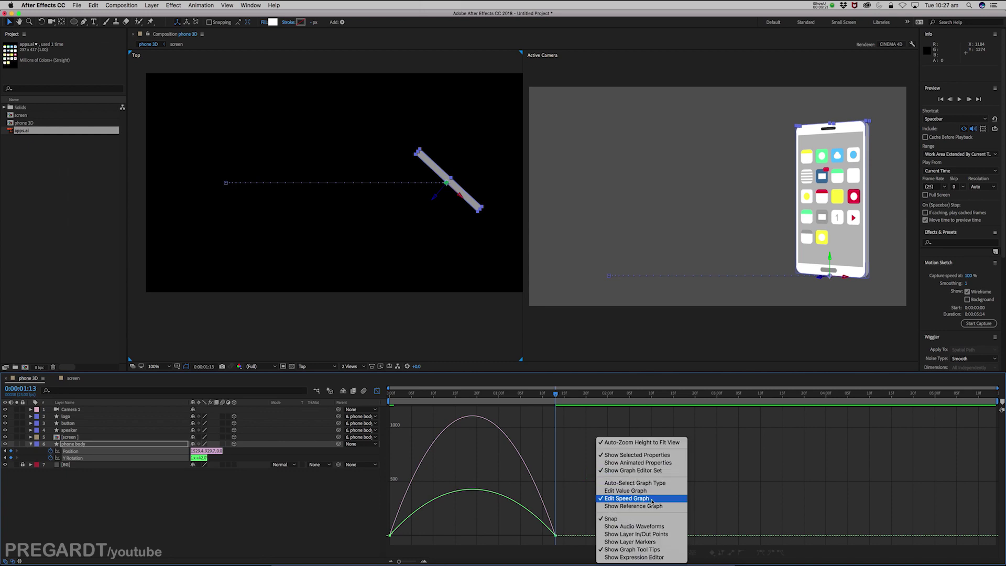
pyautogui.click(578, 486)
pyautogui.moveTo(422, 522); pyautogui.dragTo(442, 534)
pyautogui.moveTo(573, 520); pyautogui.dragTo(502, 534)
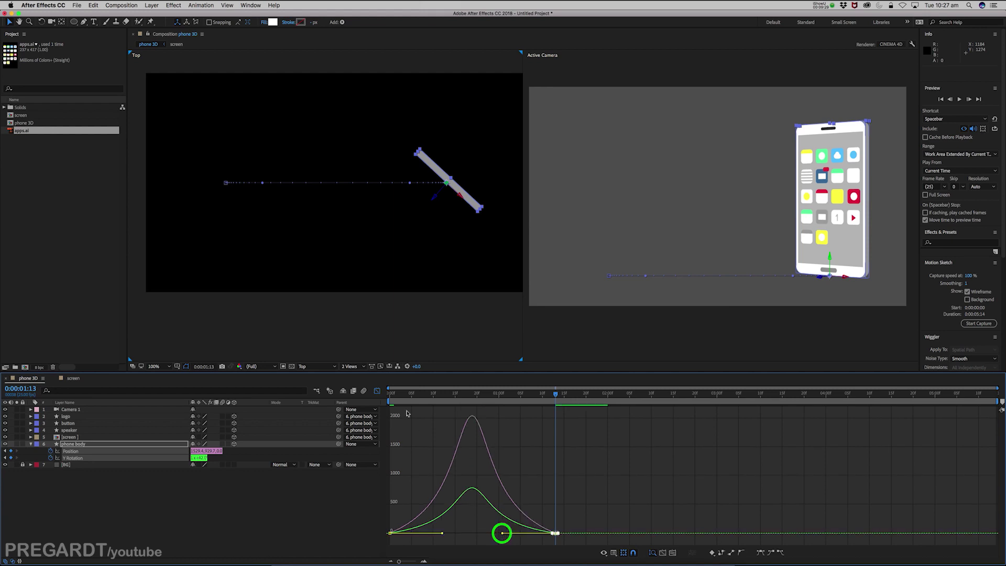
# Shorten the work area to just past the final phone keyframes and preview the eased move.
pyautogui.click(573, 393)
pyautogui.moveTo(1000, 403)
pyautogui.mouseDown()
pyautogui.moveTo(548, 425)
pyautogui.moveTo(584, 431)
pyautogui.mouseUp()
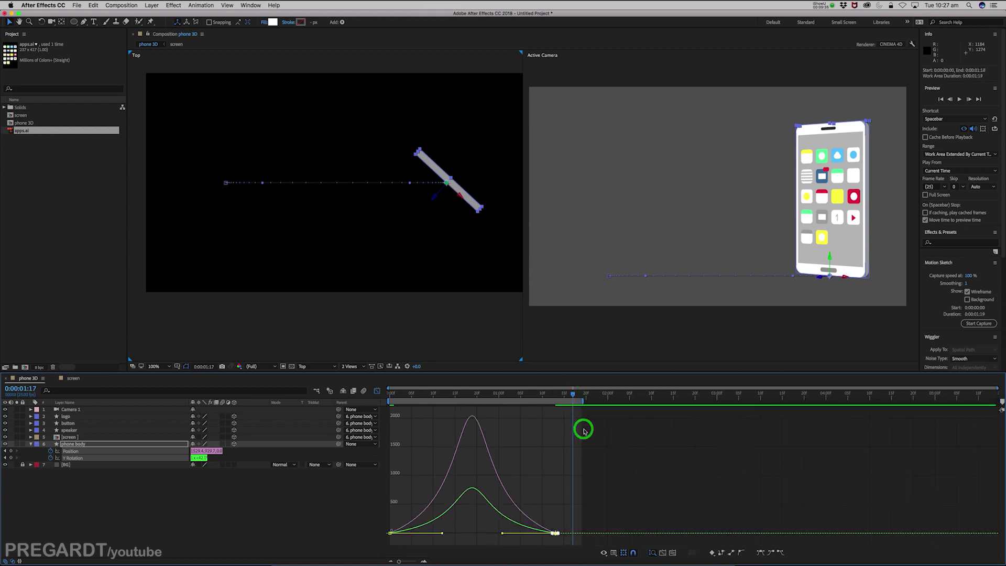
pyautogui.press('KP_0')
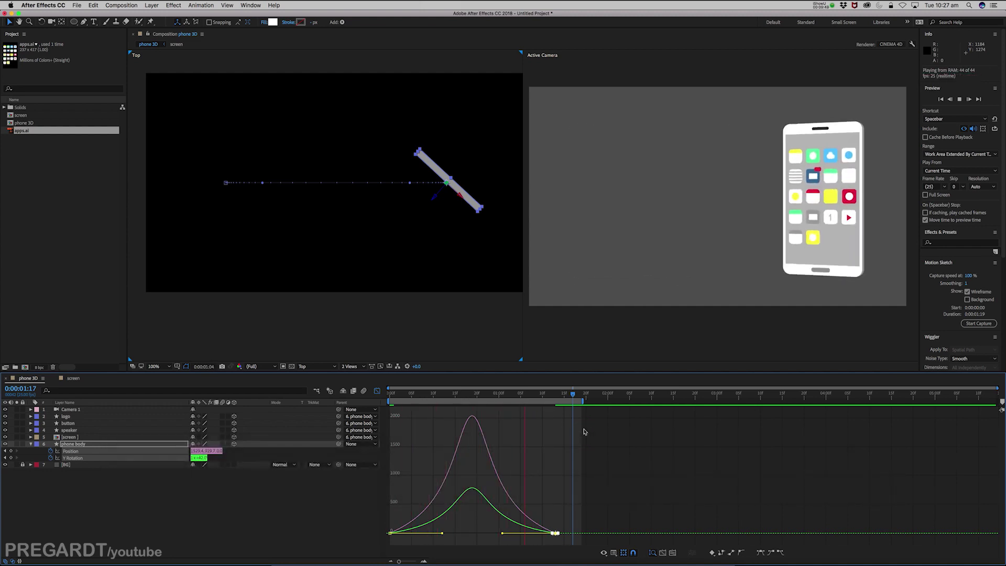
pyautogui.click(378, 391)
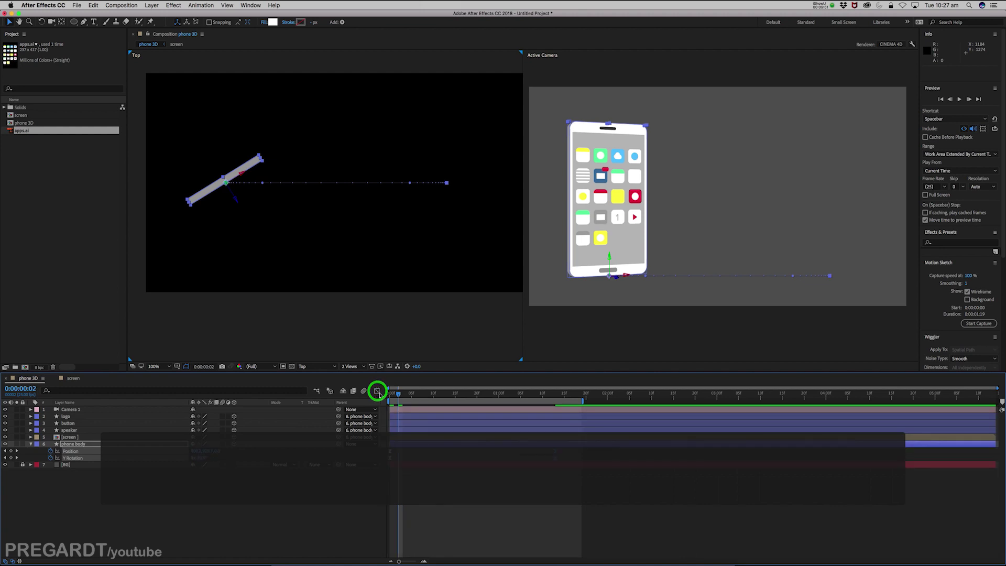
# Extend the work area past 0:00:02:00 and copy the phone body's last Position and Y Rotation keyframes to 0:00:01:16.
pyautogui.moveTo(576, 411); pyautogui.dragTo(661, 411)
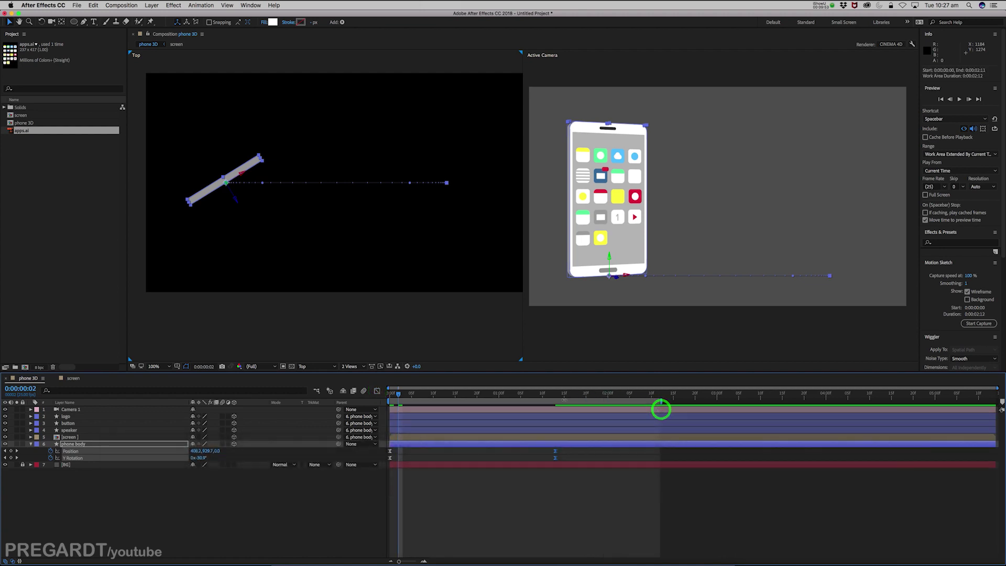
pyautogui.moveTo(560, 399); pyautogui.dragTo(574, 401)
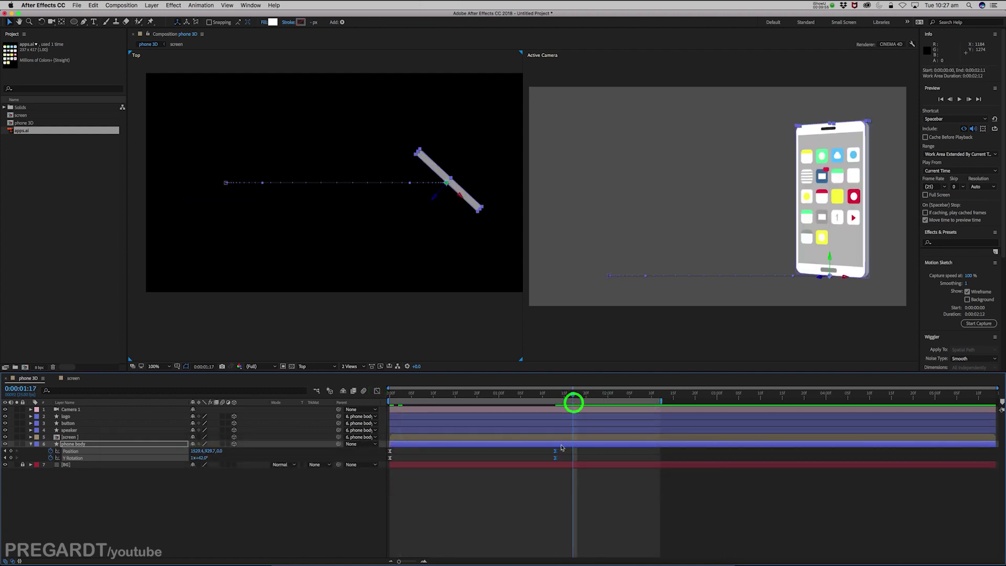
pyautogui.click(556, 458)
pyautogui.moveTo(556, 459); pyautogui.dragTo(554, 461)
pyautogui.press('super+c')
pyautogui.press('super+v')
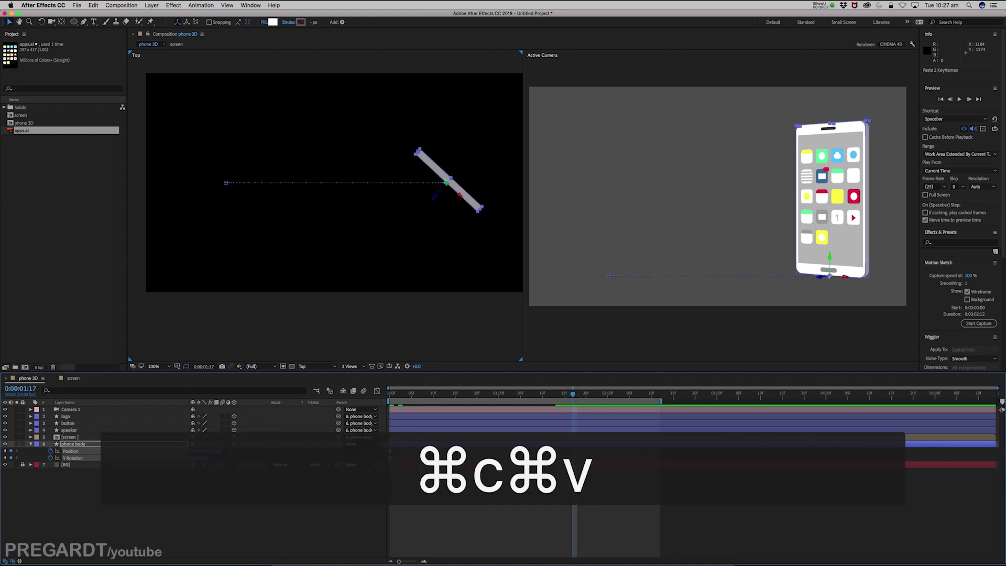
pyautogui.click(572, 460)
# At 0:00:02:13, move the phone body closer to the camera at about X 967, Z -600, with a Y rotation of 333°.
pyautogui.moveTo(603, 398); pyautogui.dragTo(663, 400)
pyautogui.press('n')
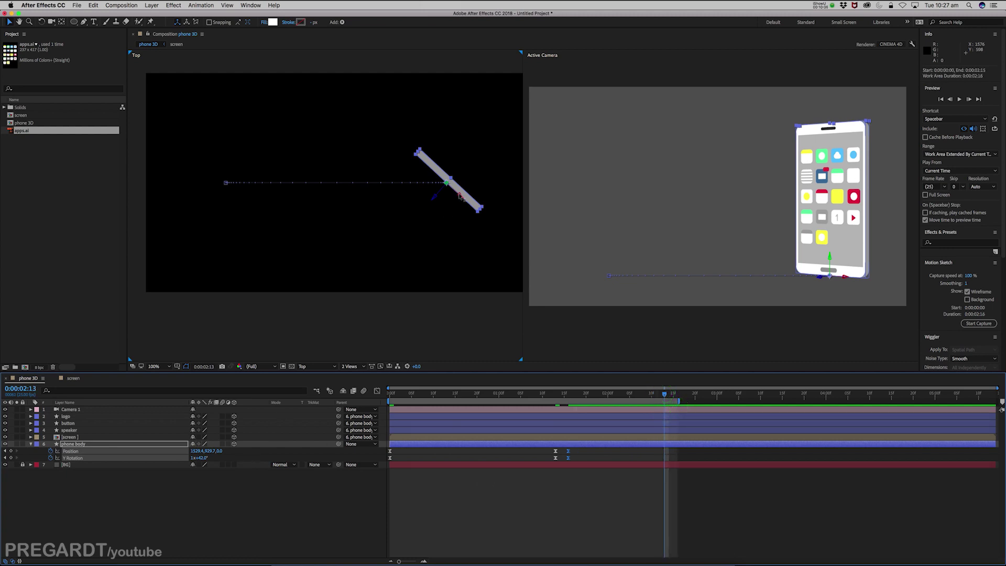
pyautogui.moveTo(470, 202); pyautogui.dragTo(348, 329)
pyautogui.moveTo(200, 458)
pyautogui.mouseDown()
pyautogui.moveTo(211, 459)
pyautogui.moveTo(186, 459)
pyautogui.mouseUp()
pyautogui.moveTo(178, 459); pyautogui.dragTo(174, 459)
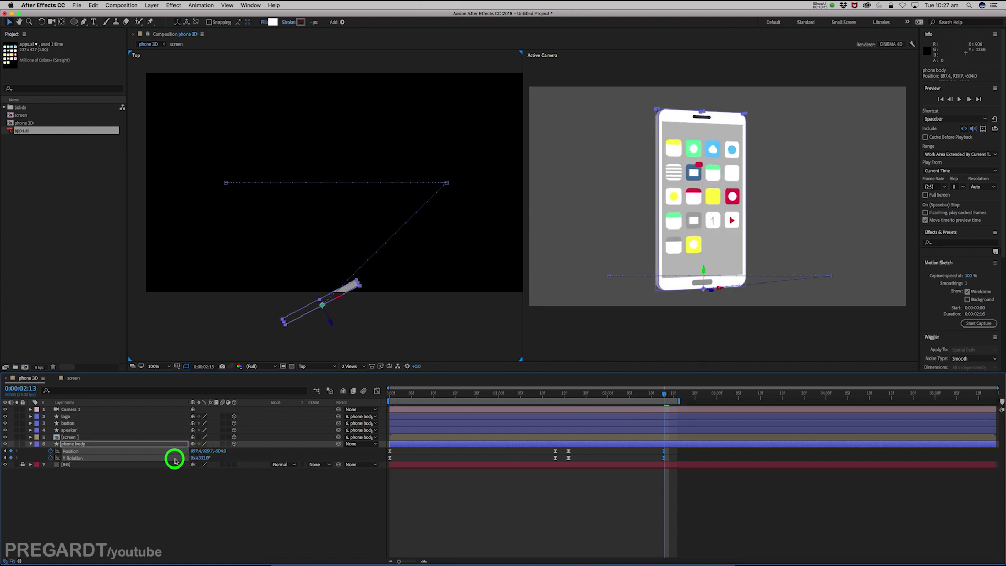
pyautogui.moveTo(355, 287); pyautogui.dragTo(361, 288)
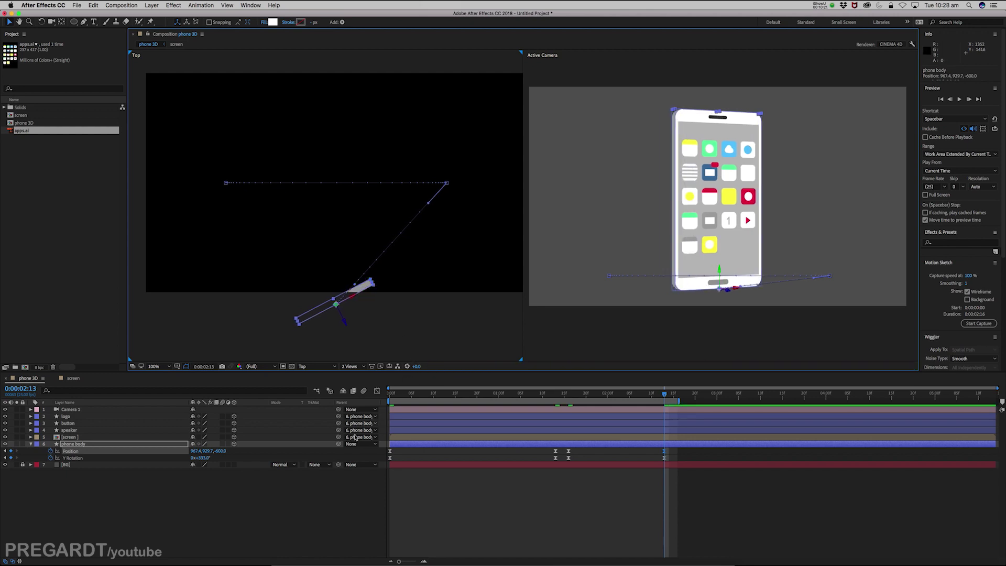
# Keyframe the phone body's X and Z Rotation at 0:00:01:16, and set them to -20° and -7° at 0:00:02:13.
pyautogui.press('r')
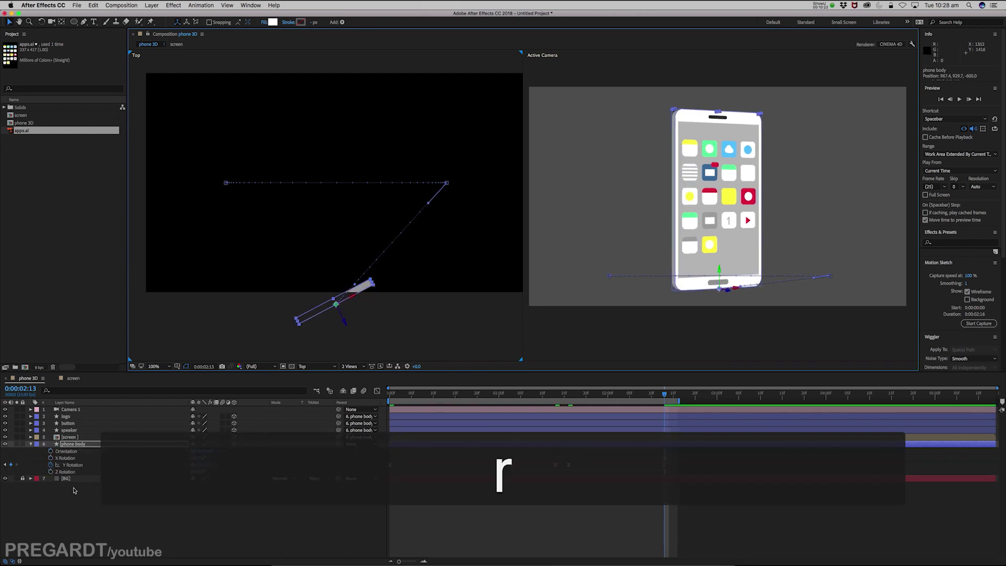
pyautogui.click(50, 458)
pyautogui.click(50, 471)
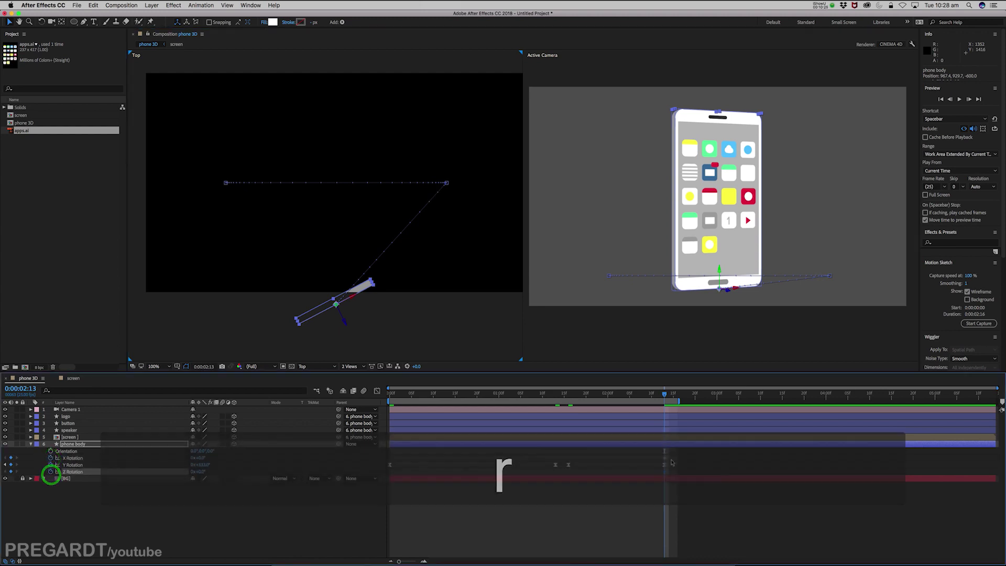
pyautogui.click(663, 460)
pyautogui.click(572, 463)
pyautogui.moveTo(664, 473); pyautogui.dragTo(570, 478)
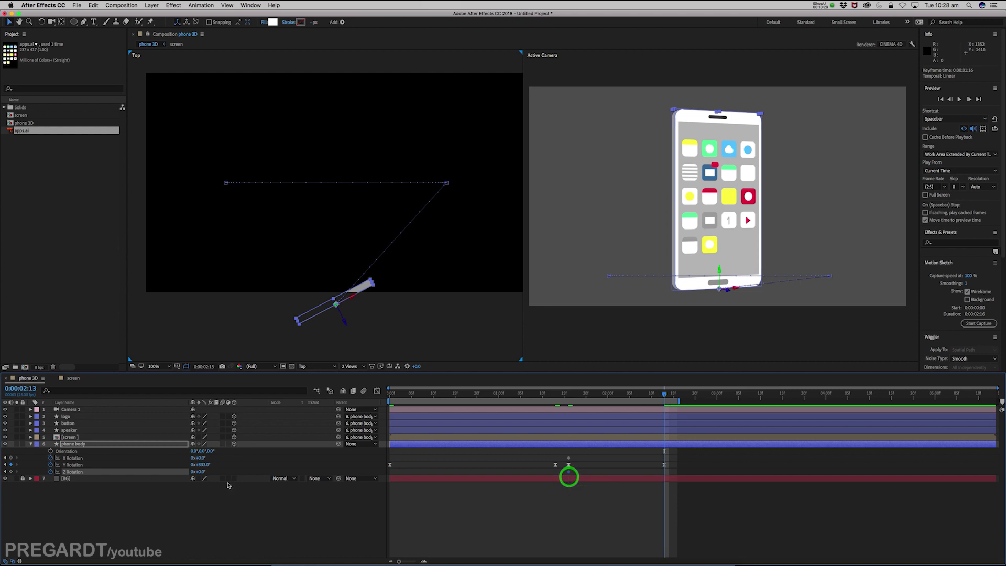
pyautogui.moveTo(208, 472)
pyautogui.mouseDown()
pyautogui.moveTo(200, 470)
pyautogui.moveTo(209, 458)
pyautogui.moveTo(196, 461)
pyautogui.mouseUp()
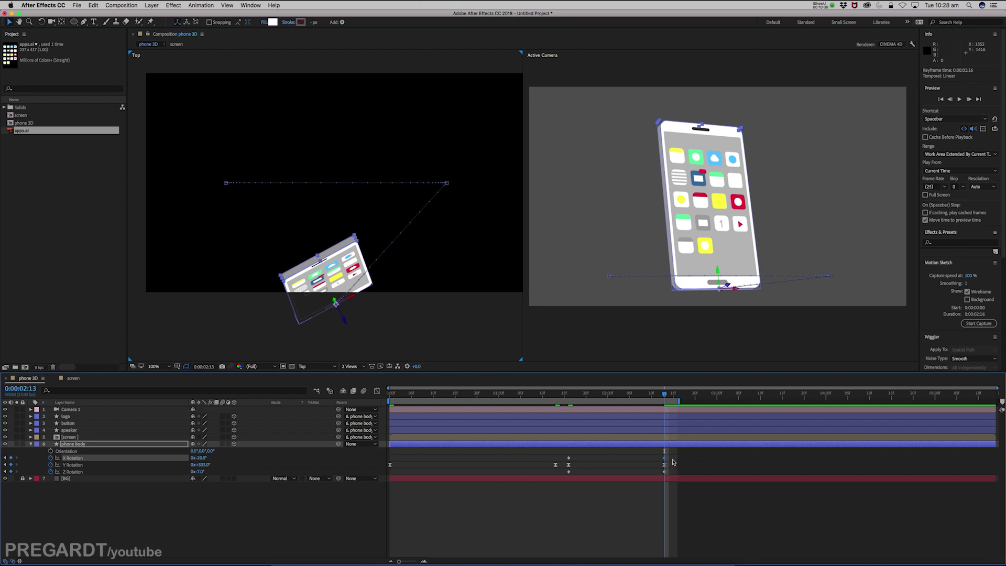
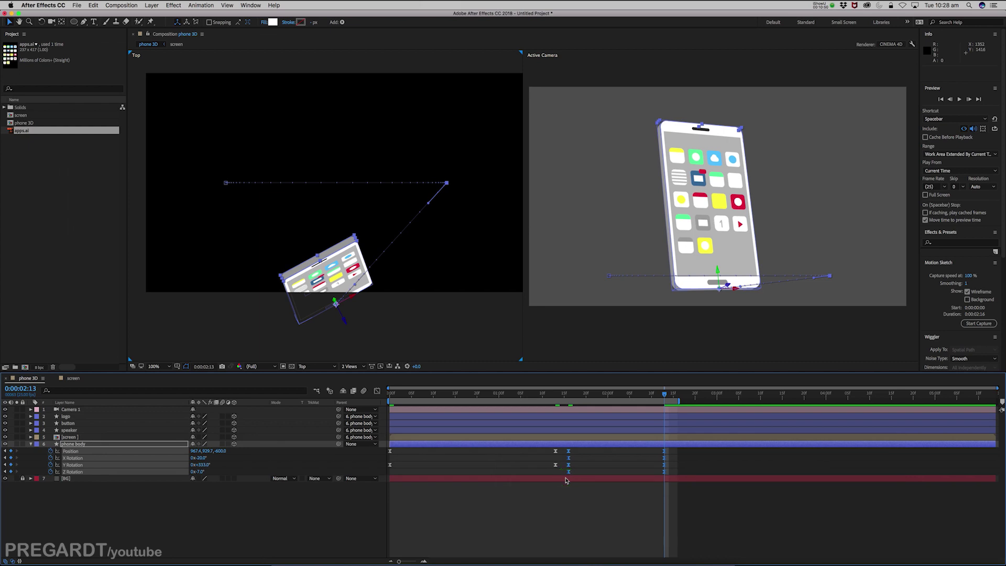
# Lengthen the easing handles of the phone body's second move in the speed graph and preview the animation.
pyautogui.click(377, 391)
pyautogui.moveTo(579, 532); pyautogui.dragTo(636, 526)
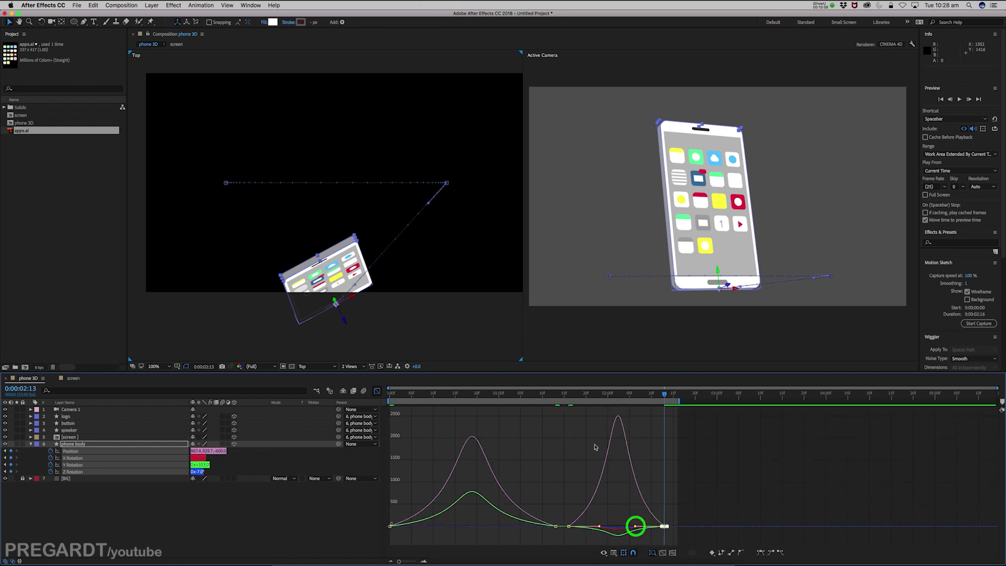
pyautogui.press('KP_0')
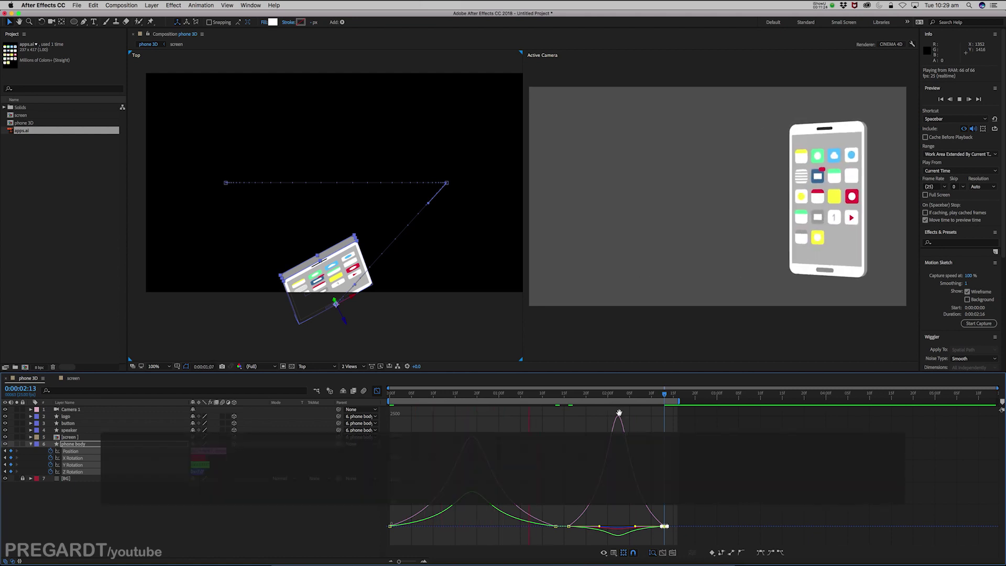
pyautogui.click(377, 391)
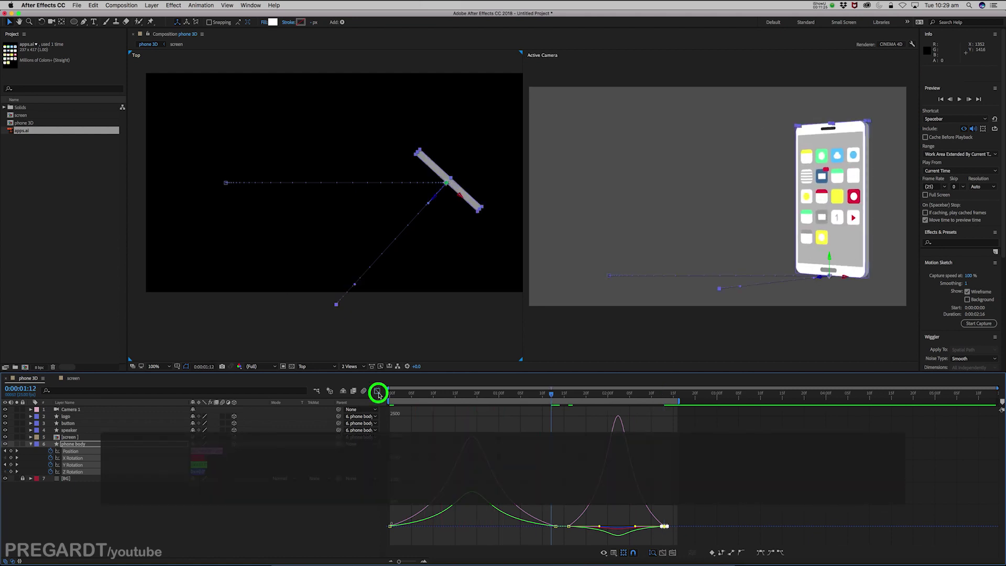
# Extend the work area to 0:00:03:04 and open the screen composition with the current time at 0:00:02:11.
pyautogui.click(686, 403)
pyautogui.moveTo(680, 403); pyautogui.dragTo(739, 405)
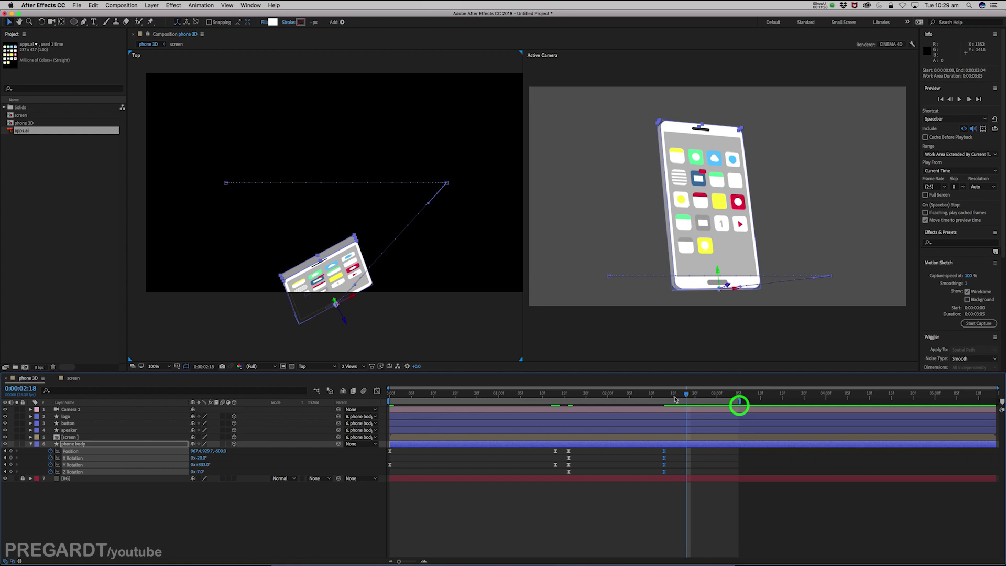
pyautogui.moveTo(662, 396); pyautogui.dragTo(655, 396)
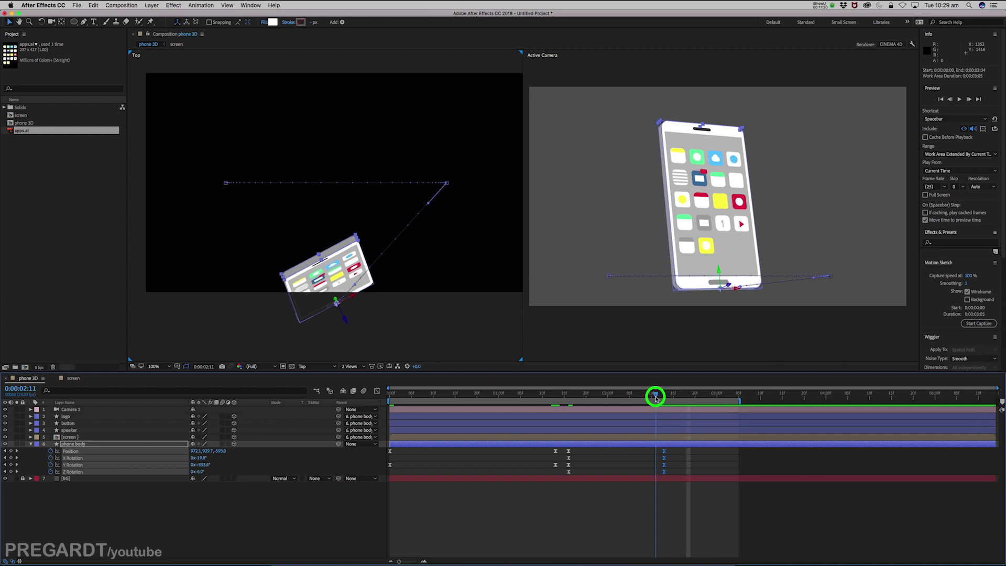
pyautogui.doubleClick(664, 437)
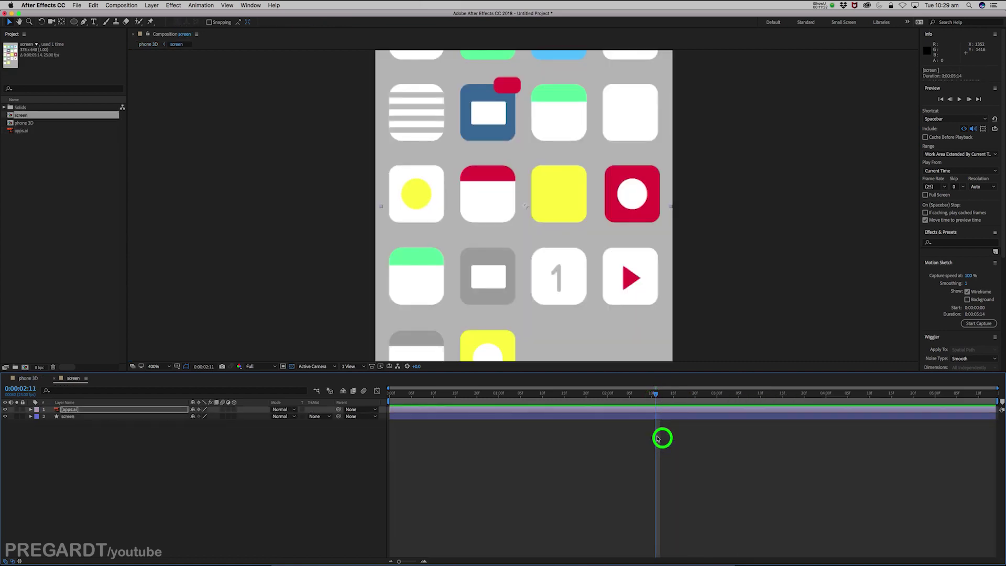
# Add a new shape layer in the screen composition and draw a white triangle diagonally covering the upper-right half of the phone screen.
pyautogui.press(',')
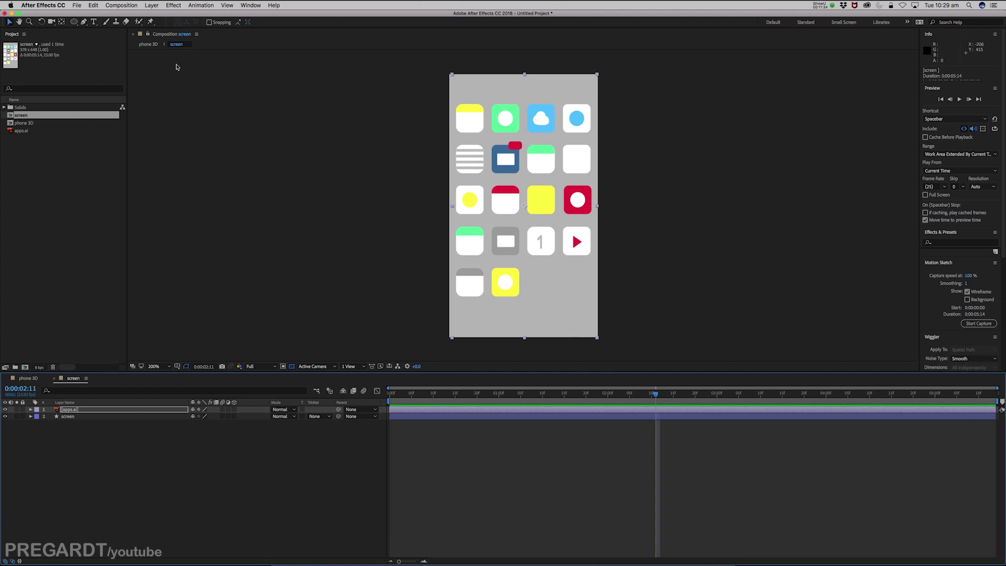
pyautogui.click(151, 5)
pyautogui.moveTo(175, 17)
pyautogui.click(271, 56)
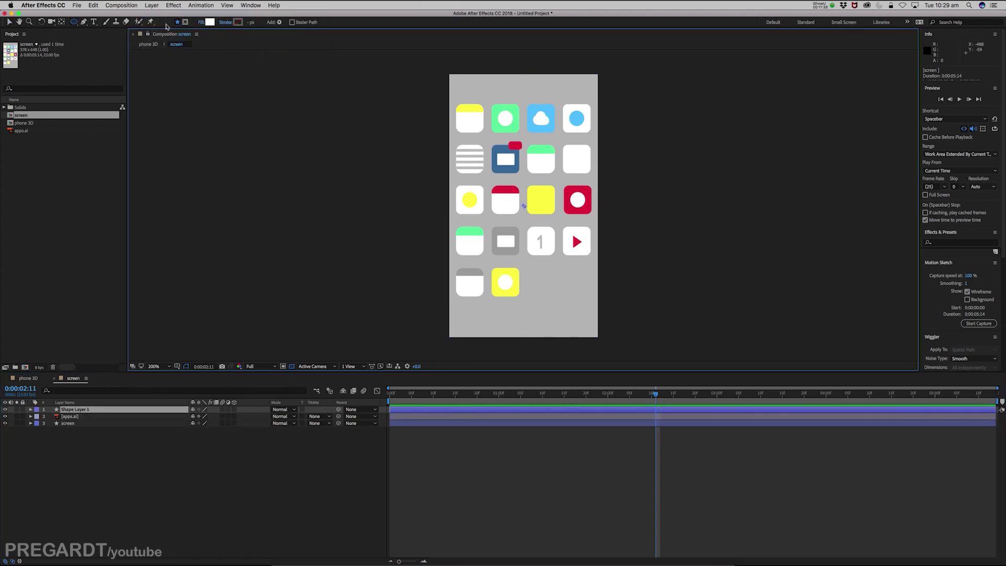
pyautogui.click(83, 22)
pyautogui.click(447, 71)
pyautogui.click(600, 340)
pyautogui.click(604, 68)
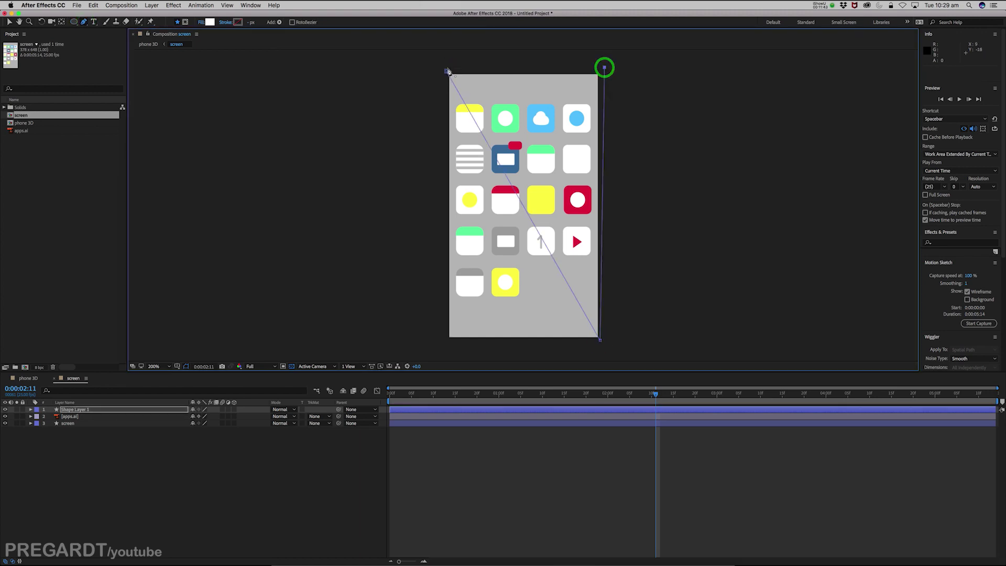
# Set the triangle layer's blending mode to Overlay and its opacity to 25%, and check the reflection in the phone 3D composition.
pyautogui.click(280, 410)
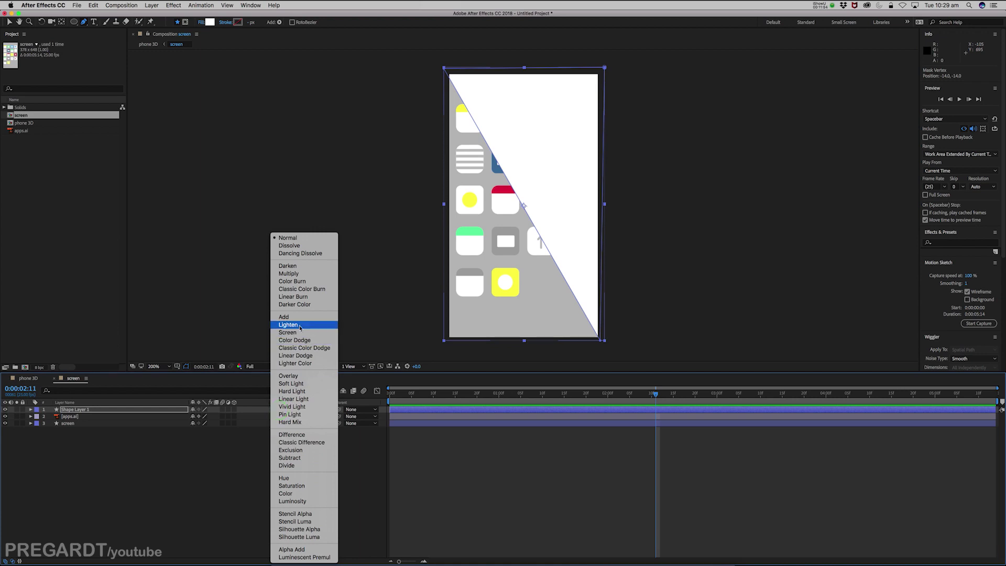
pyautogui.click(288, 376)
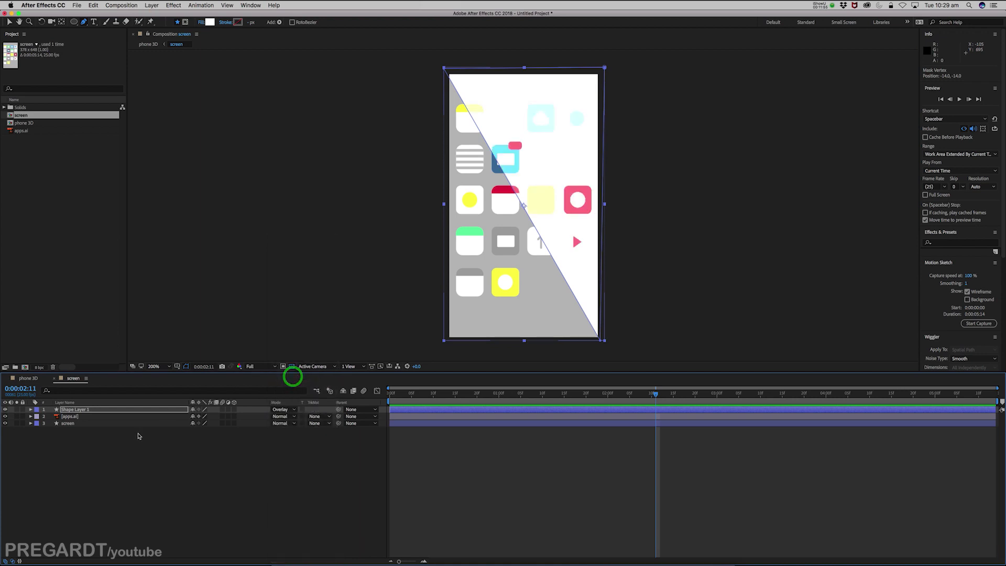
pyautogui.click(168, 409)
pyautogui.press('t')
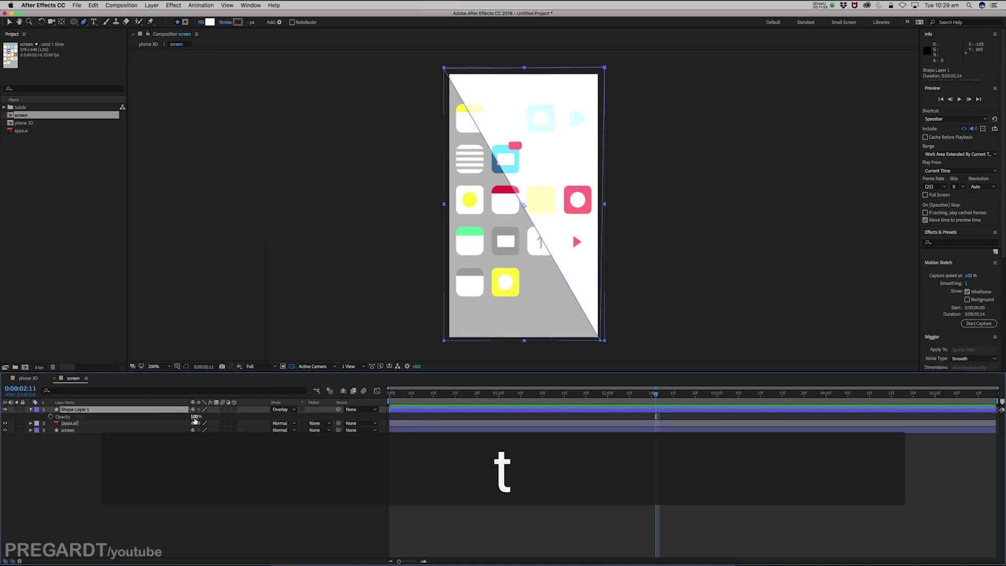
pyautogui.write('25')
pyautogui.press('Return')
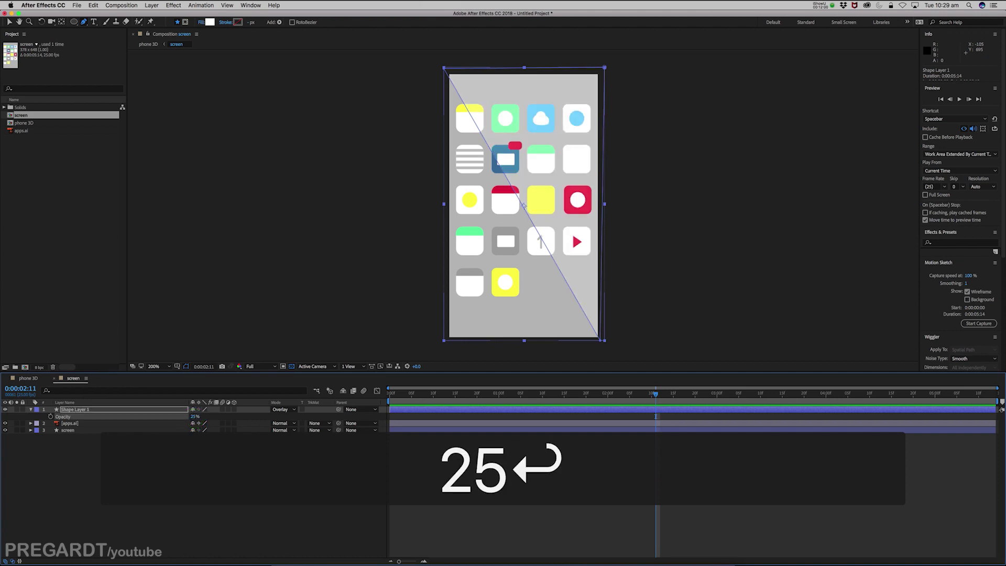
pyautogui.click(149, 44)
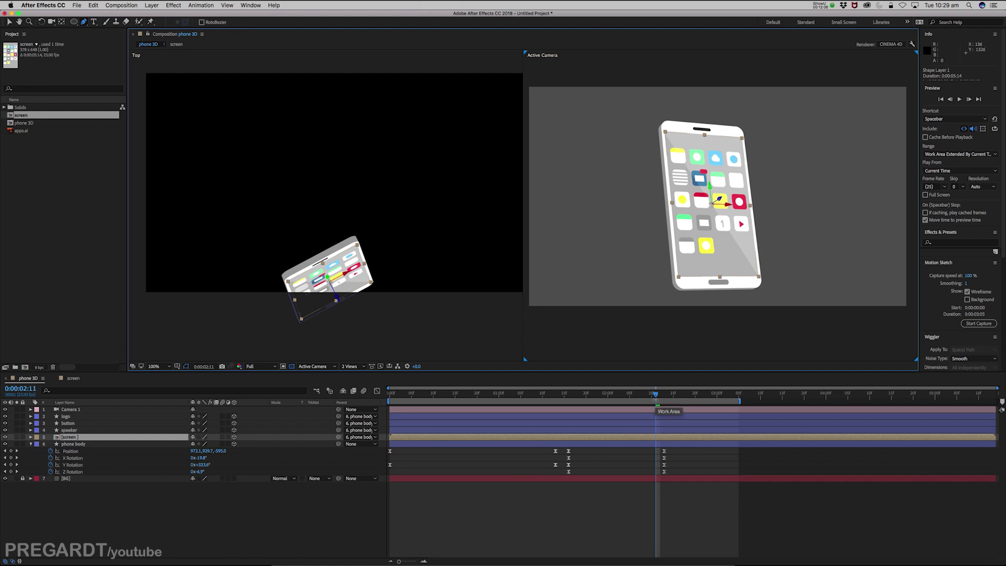
pyautogui.doubleClick(654, 438)
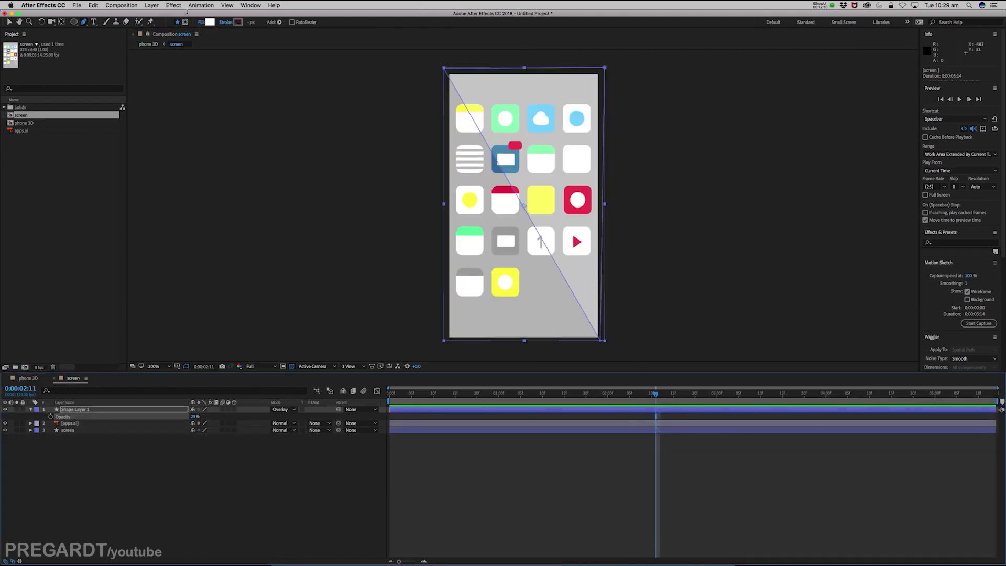
# Add a null object to the screen composition and keyframe its Position at 0:00:02:11.
pyautogui.click(151, 5)
pyautogui.moveTo(155, 15)
pyautogui.click(274, 49)
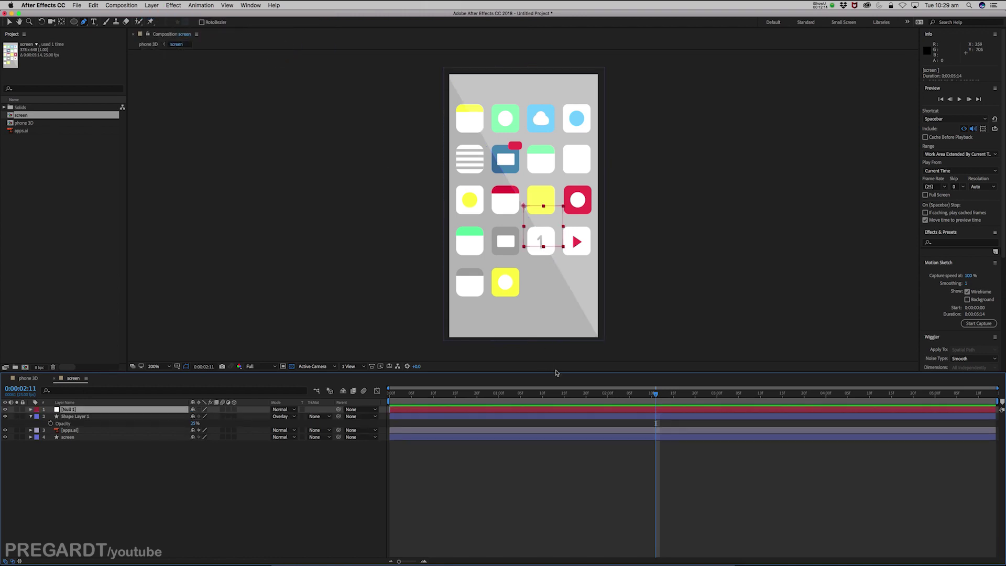
pyautogui.click(676, 452)
pyautogui.click(674, 410)
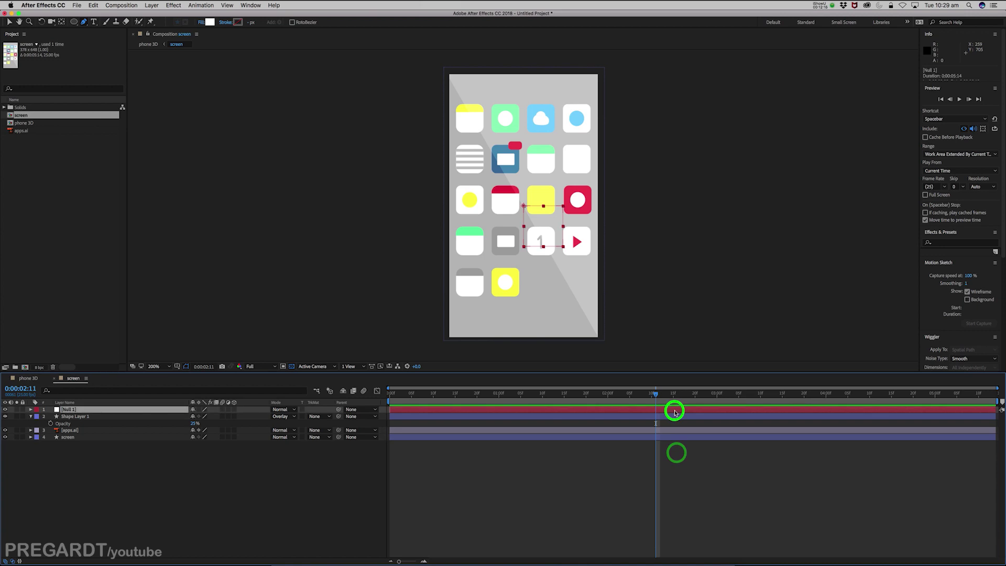
pyautogui.press('p')
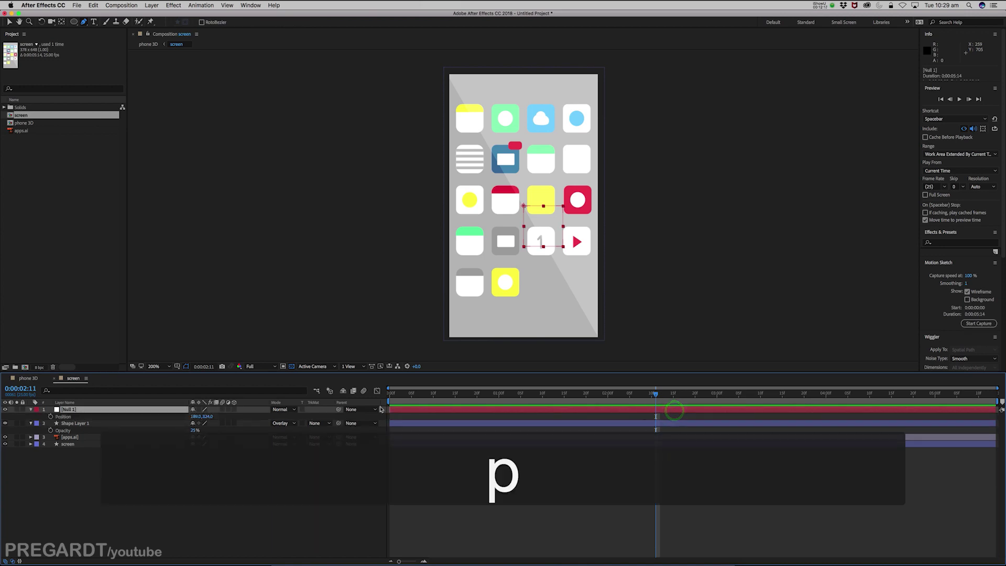
pyautogui.click(51, 416)
pyautogui.click(31, 423)
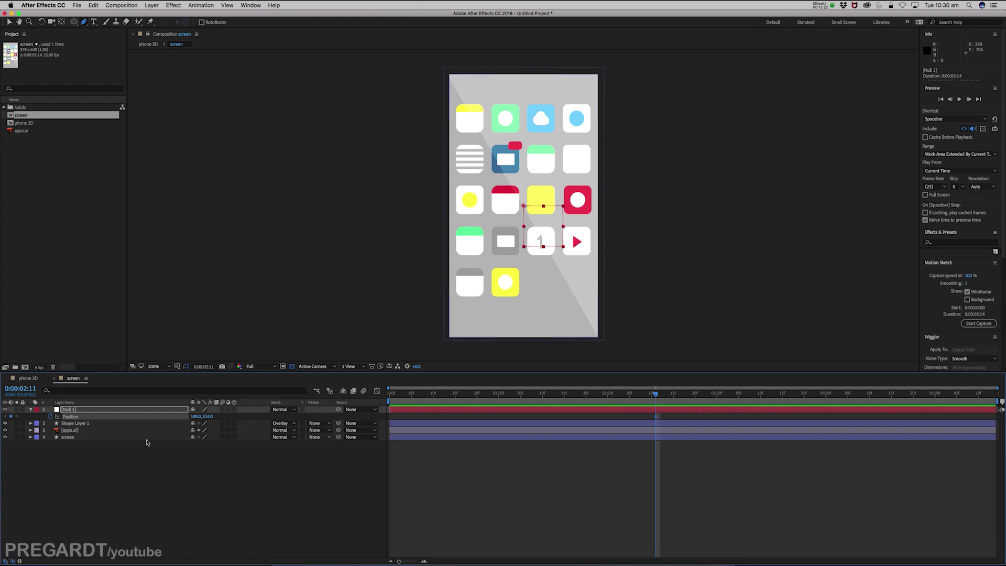
# Parent the apps.ai layer to the null, and at 0:00:03:00 move the null horizontally to X -228 so the apps leave the screen.
pyautogui.click(80, 431)
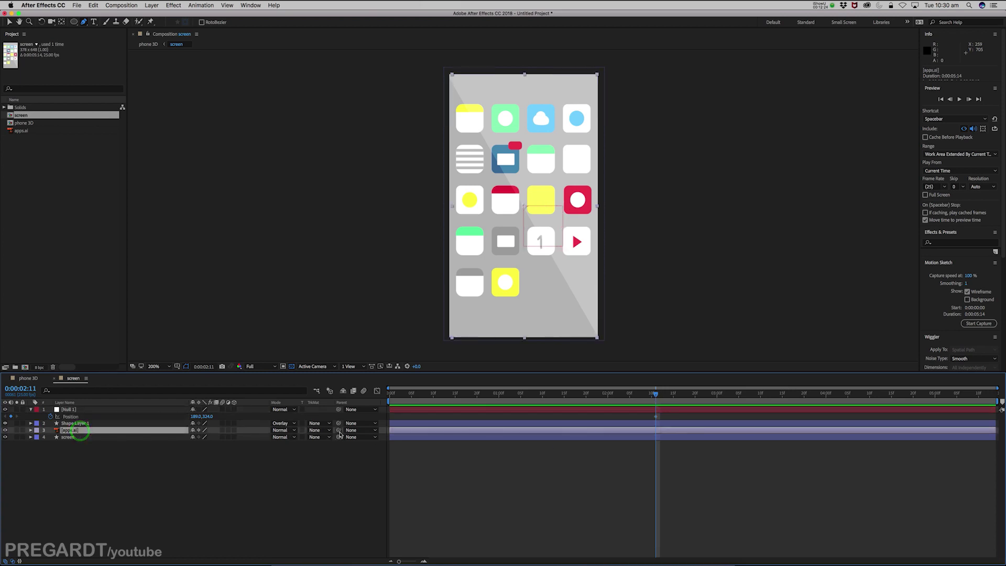
pyautogui.moveTo(434, 434); pyautogui.dragTo(717, 401)
pyautogui.press('v')
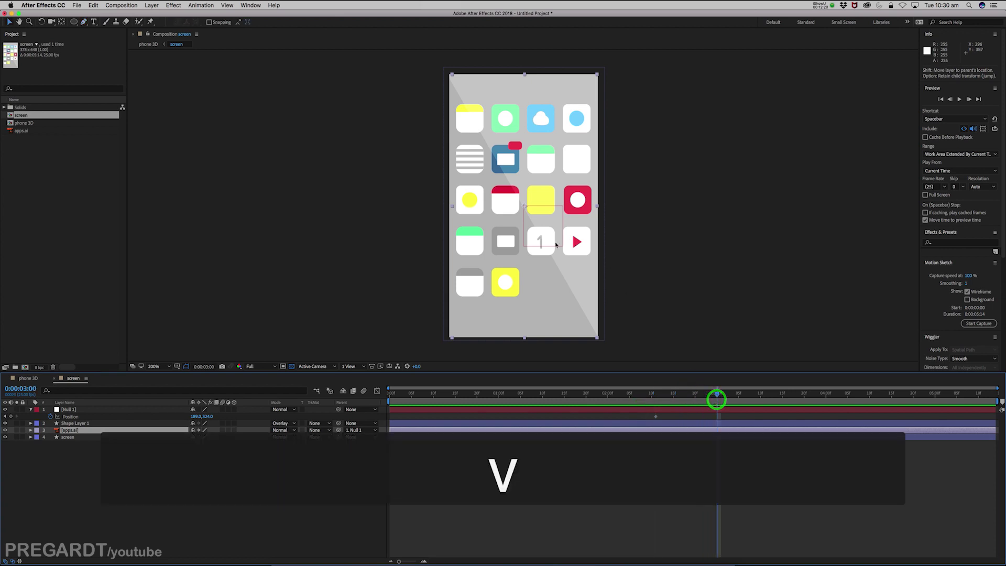
pyautogui.click(685, 410)
pyautogui.moveTo(524, 246); pyautogui.dragTo(393, 238)
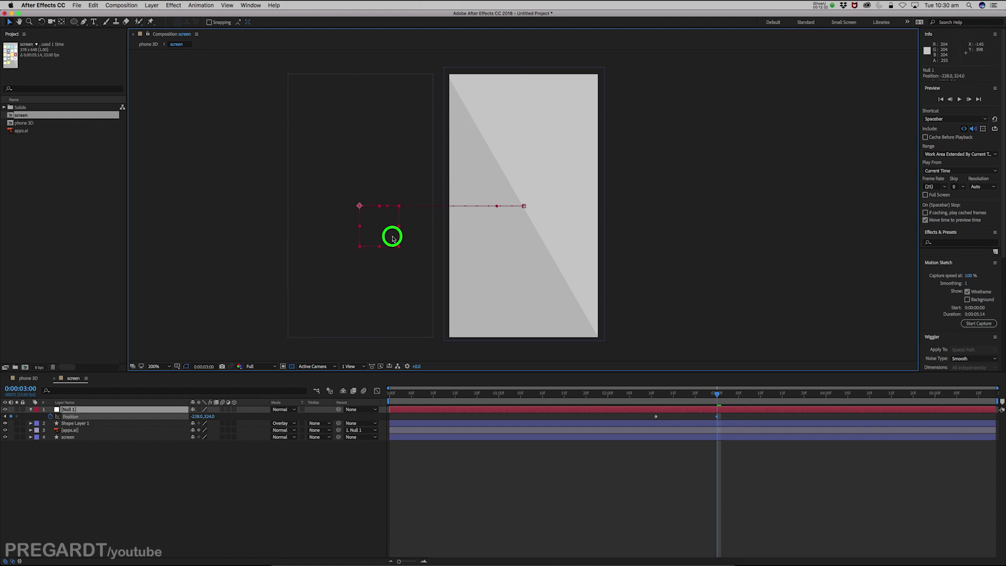
# Apply Easy Ease to both of the null's Position keyframes and lengthen the easing in the speed graph.
pyautogui.moveTo(722, 413); pyautogui.dragTo(650, 424)
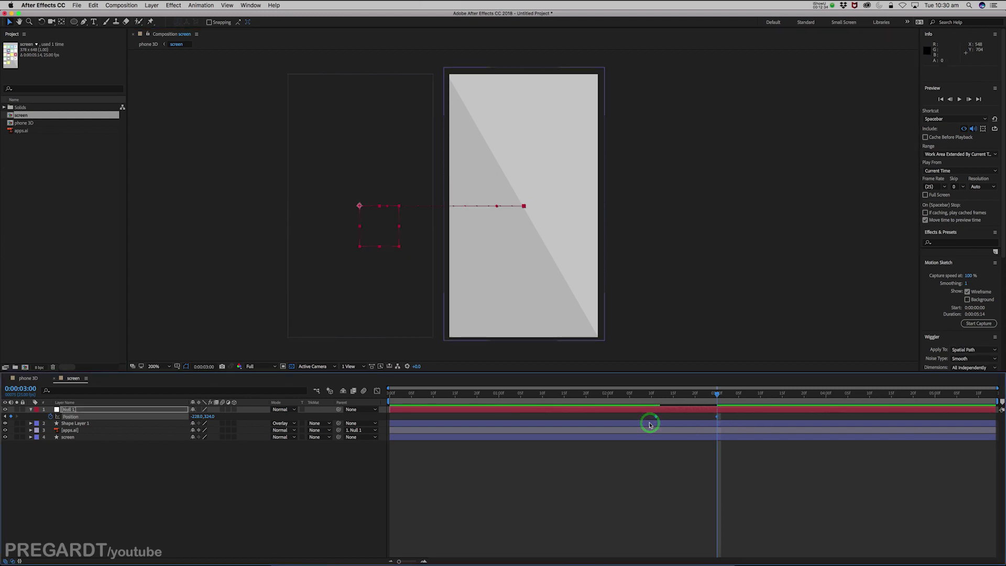
pyautogui.press('F9')
pyautogui.click(377, 391)
pyautogui.moveTo(654, 534); pyautogui.dragTo(696, 536)
pyautogui.click(377, 391)
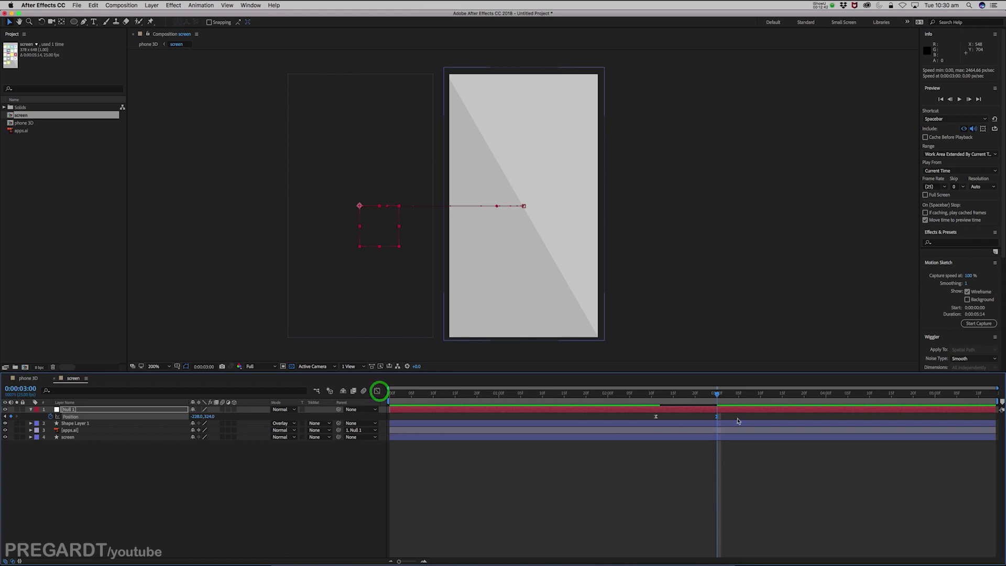
# Set the work area from 0:00:02:03 to 0:00:03:08 and preview the apps sliding off the screen.
pyautogui.moveTo(659, 399); pyautogui.dragTo(627, 399)
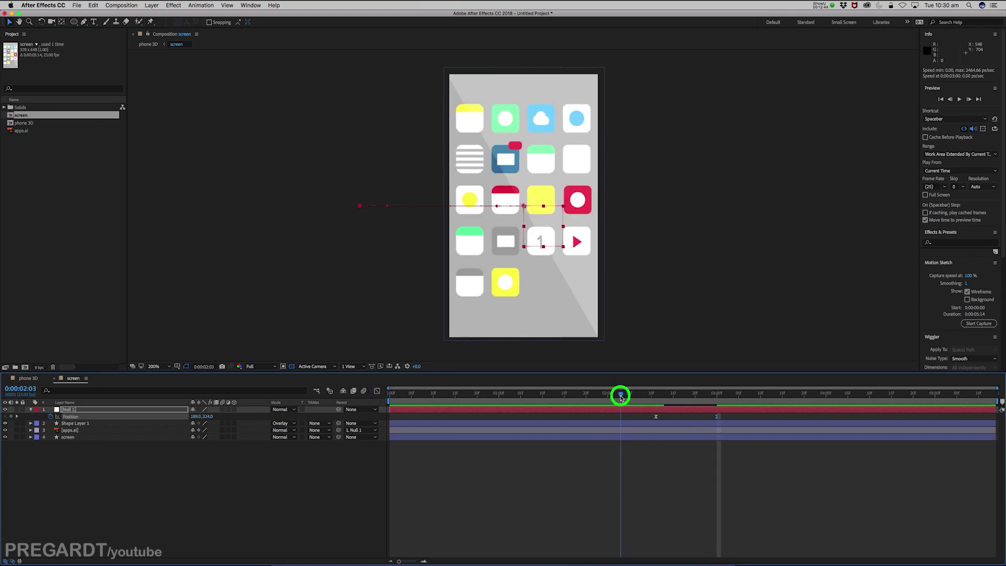
pyautogui.press('b')
pyautogui.click(755, 397)
pyautogui.press('n')
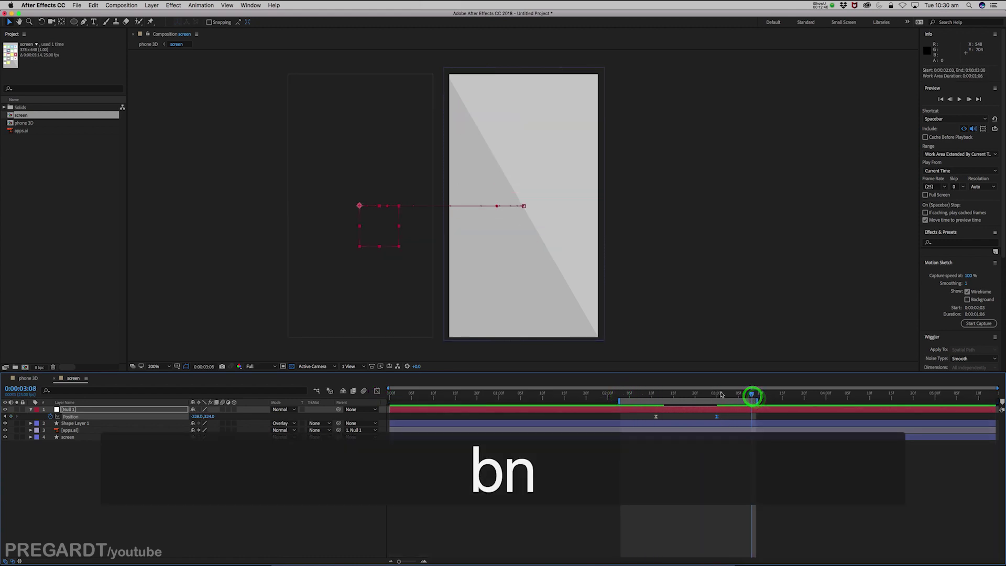
pyautogui.press('KP_0')
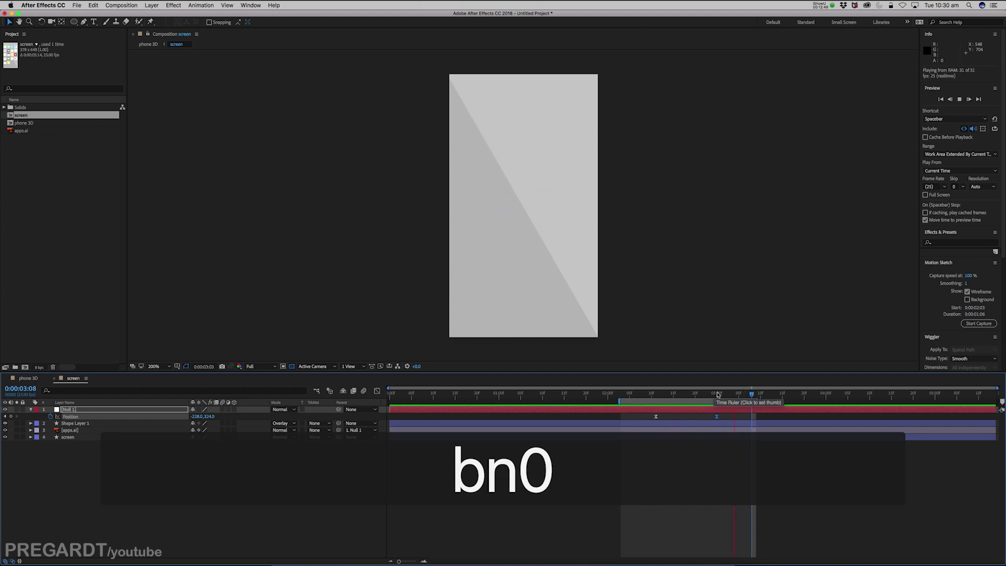
# Duplicate the apps.ai layer at 0:00:02:11 and parent the copy to the null at 0:00:03:00.
pyautogui.moveTo(703, 402); pyautogui.dragTo(659, 402)
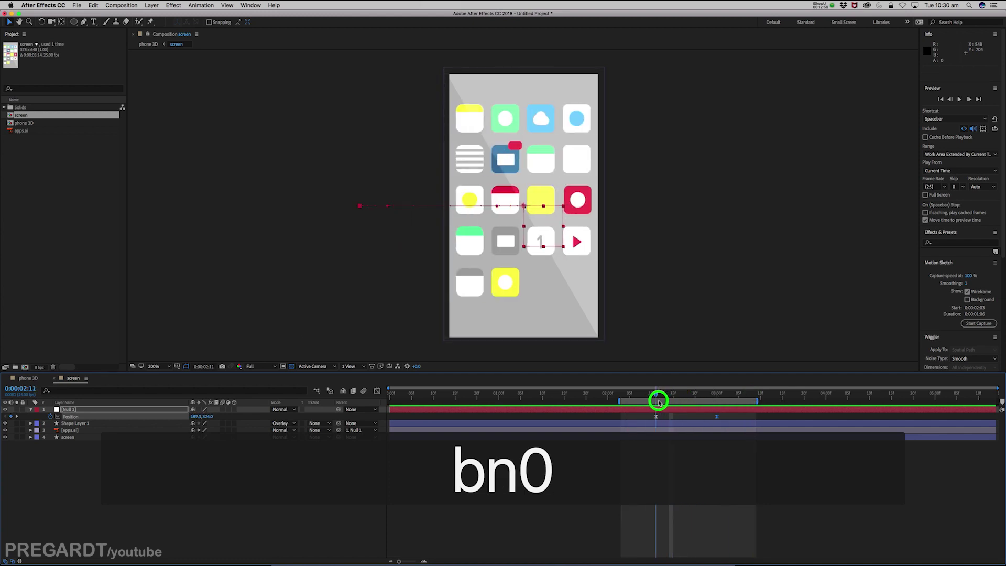
pyautogui.click(82, 432)
pyautogui.press('super+c')
pyautogui.press('super+v')
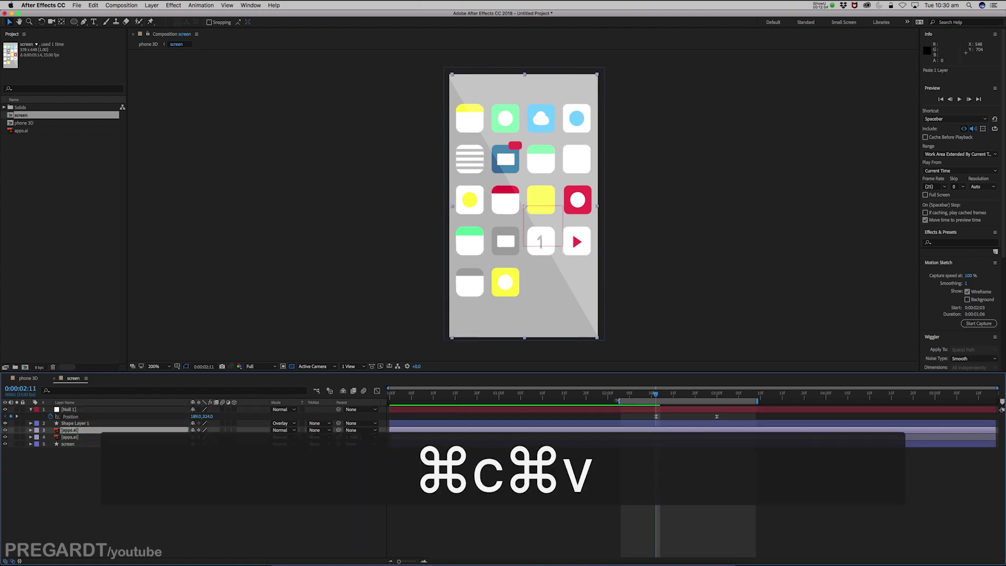
pyautogui.moveTo(662, 400); pyautogui.dragTo(717, 406)
pyautogui.moveTo(338, 430); pyautogui.dragTo(709, 412)
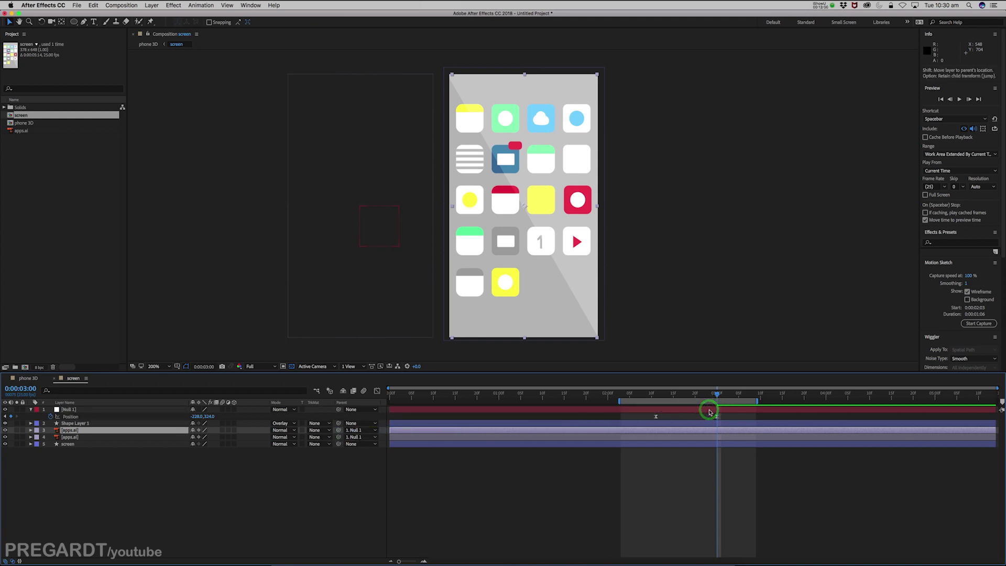
# Preview the app page swipe in the screen composition and on the phone in the phone 3D composition.
pyautogui.press('KP_0')
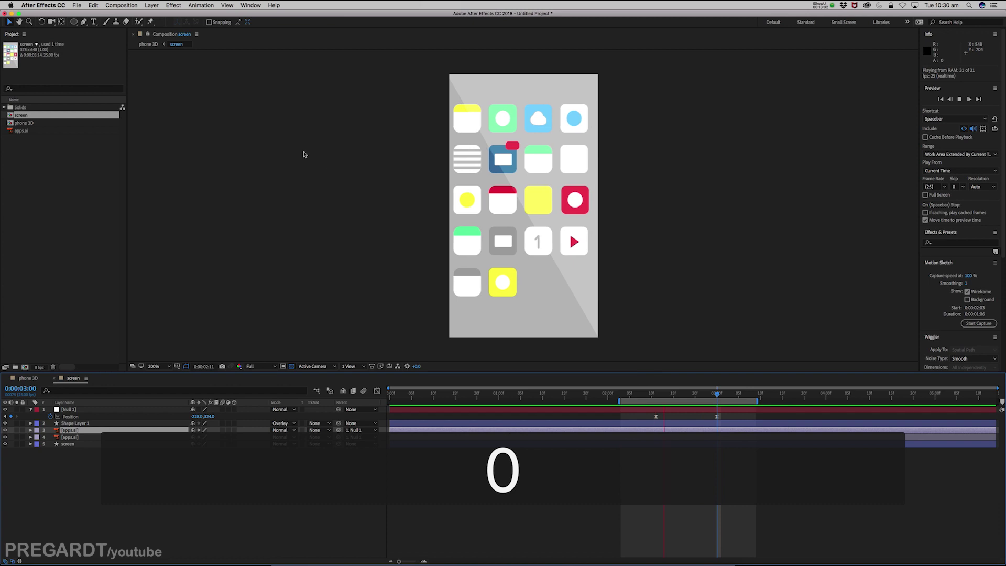
pyautogui.click(148, 44)
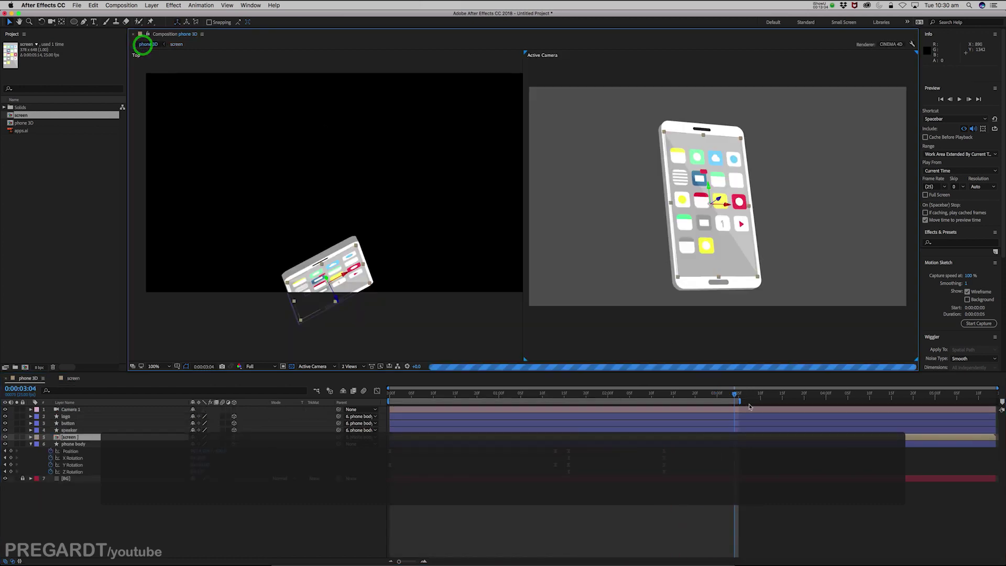
pyautogui.press('KP_0')
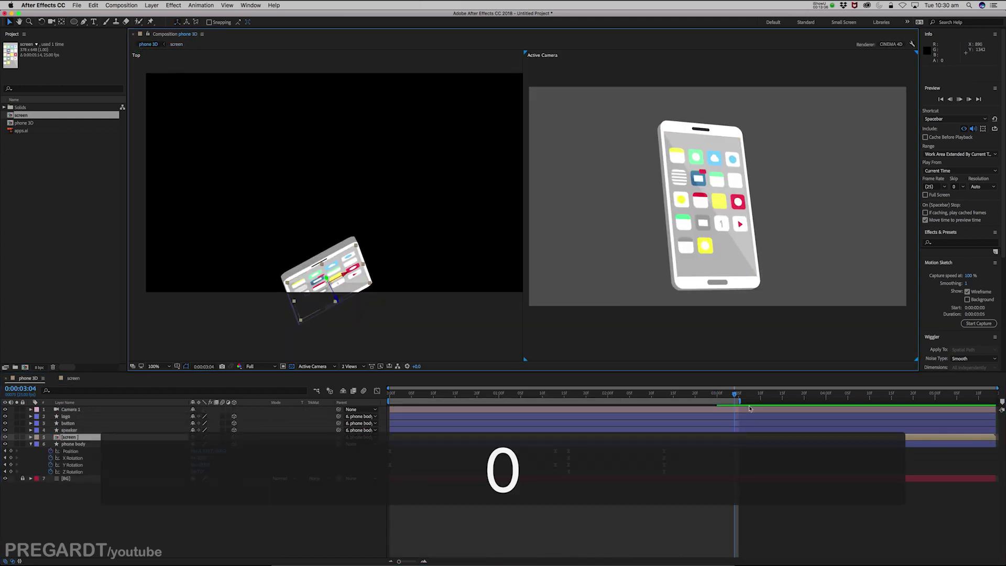